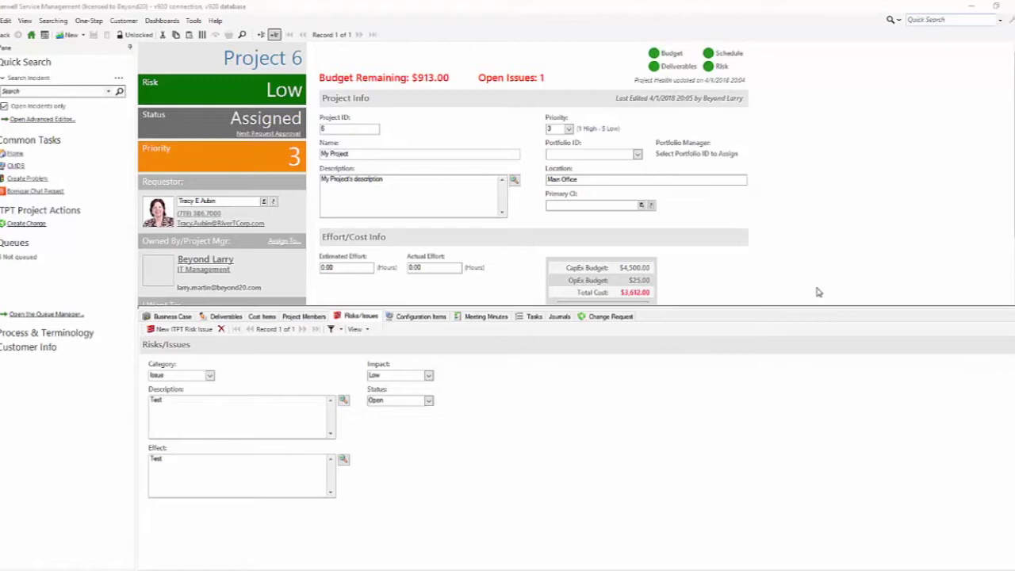
Enlarge the project form to reveal Schedule Info and the I Want To links.
drag(727, 305, 735, 391)
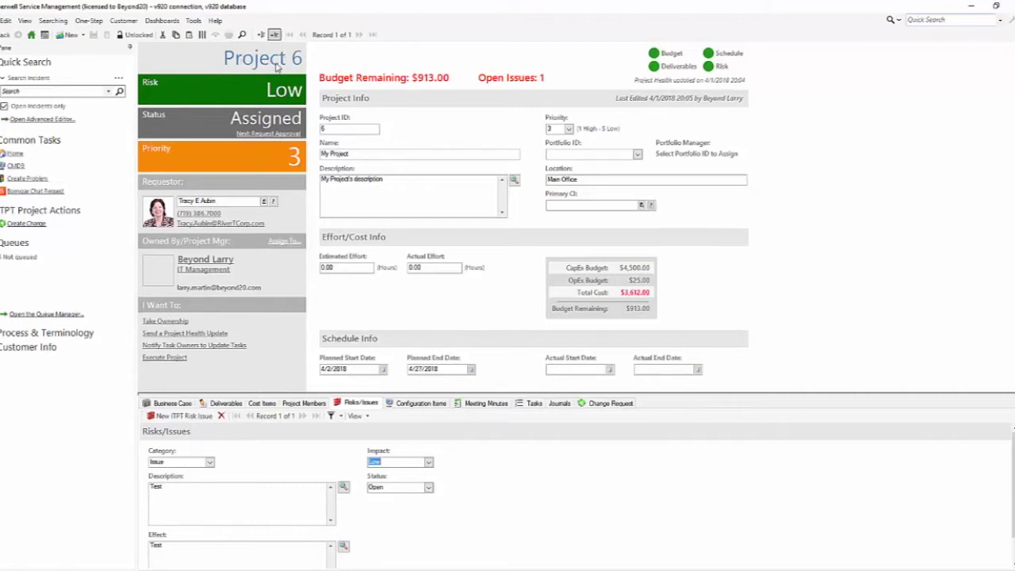
click(323, 129)
Change the Project ID from 345 to ITAM-345 and commit it.
text(345)
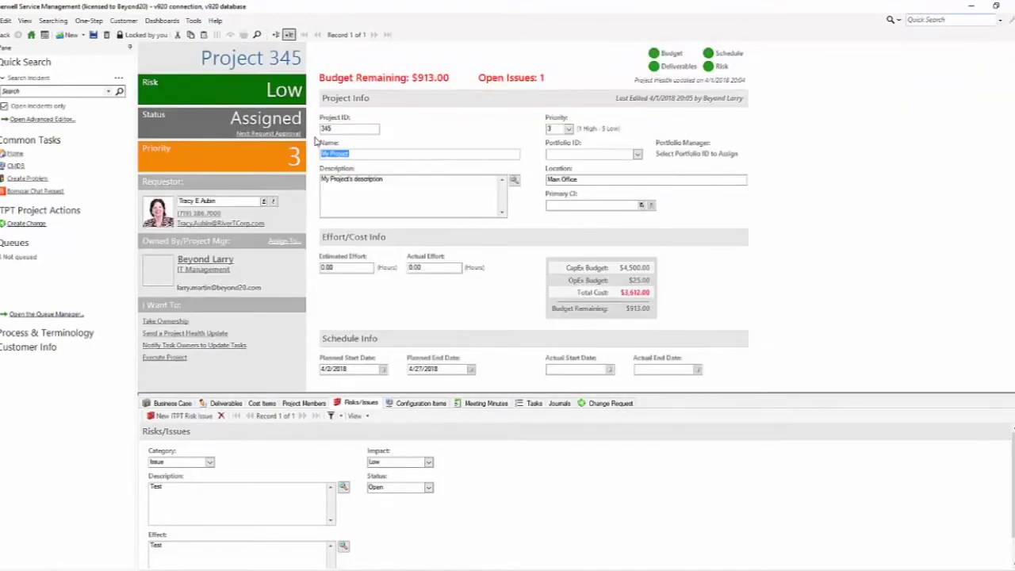
double_click(327, 127)
click(347, 129)
key(Home)
text(IT)
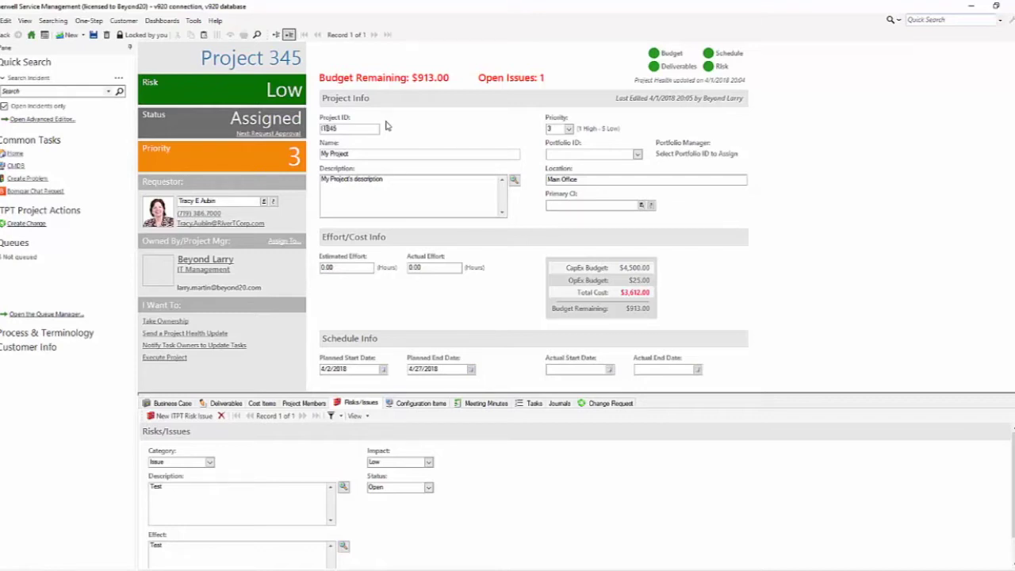
text(AM)
key(Tab)
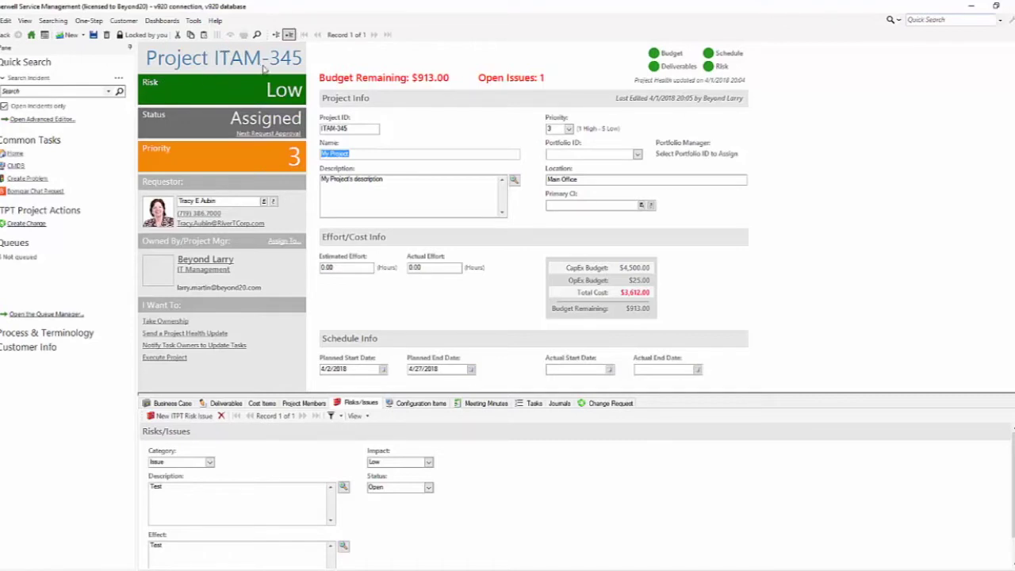
click(364, 131)
double_click(365, 131)
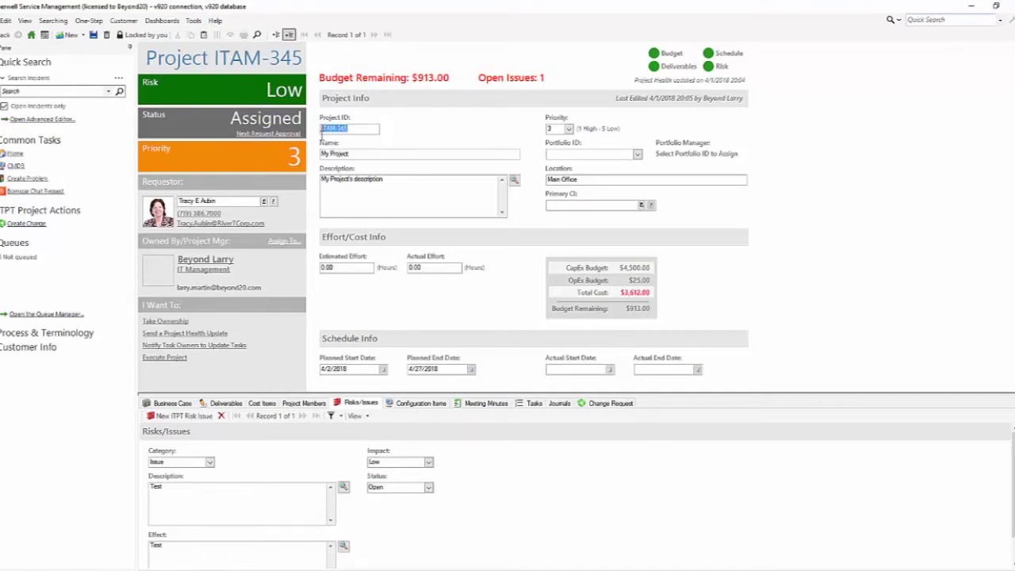
click(360, 132)
double_click(360, 131)
click(568, 129)
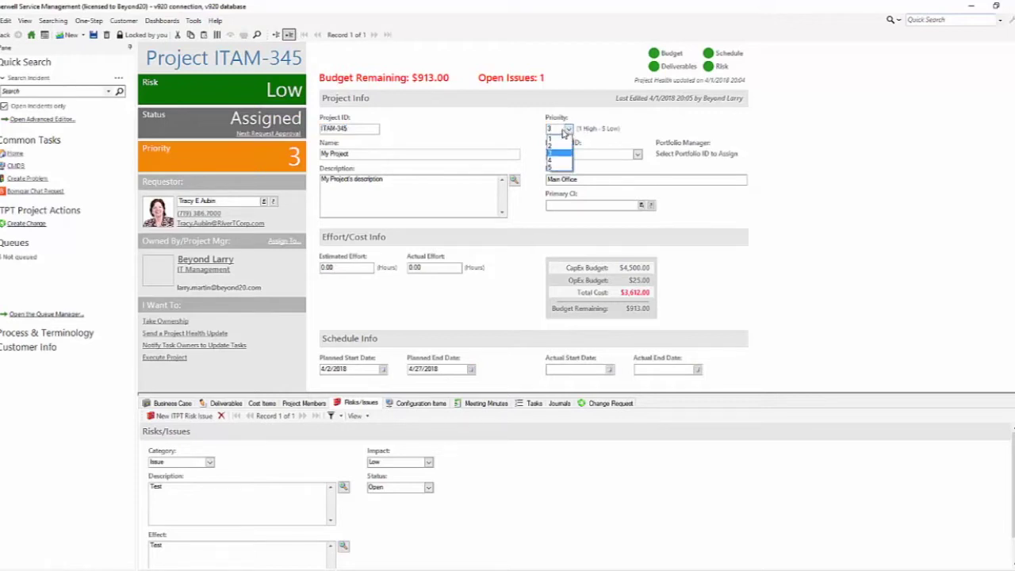
click(468, 146)
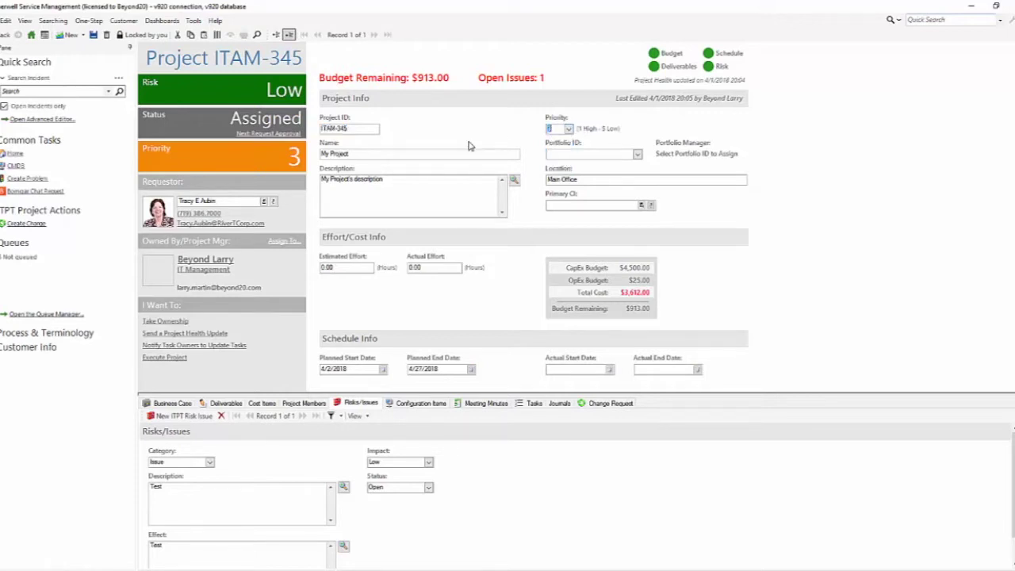
click(428, 155)
click(638, 155)
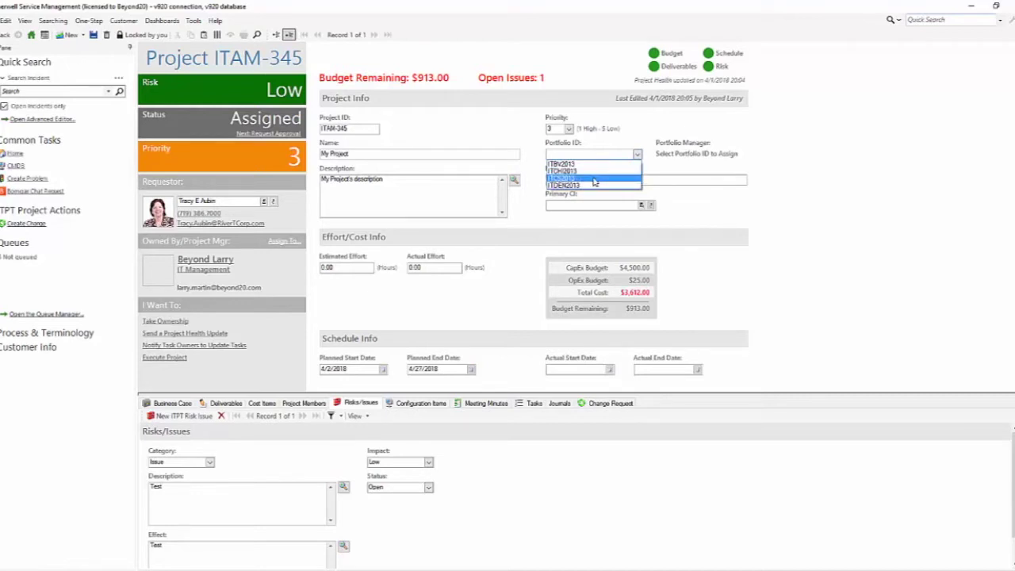
click(594, 179)
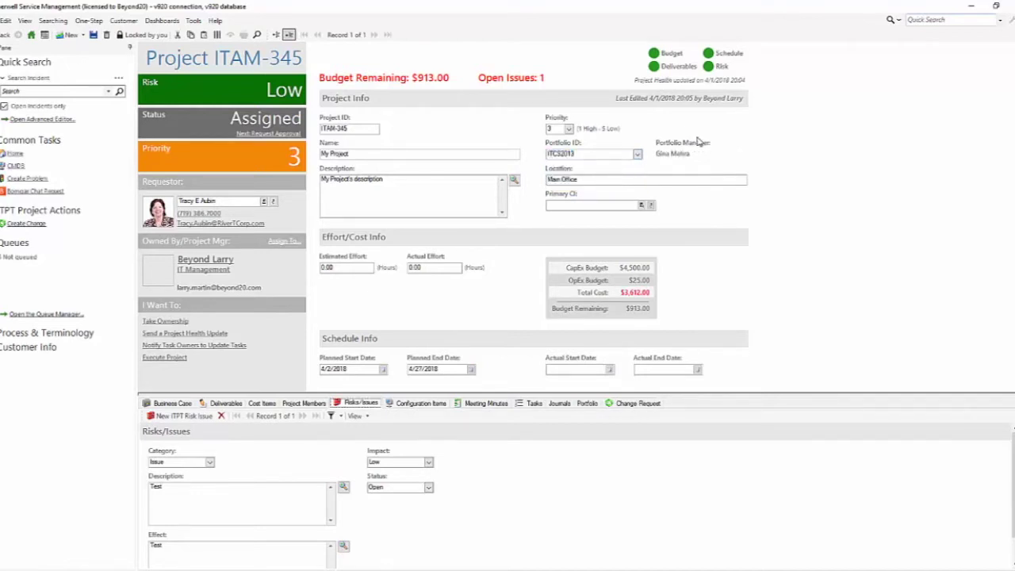
click(637, 154)
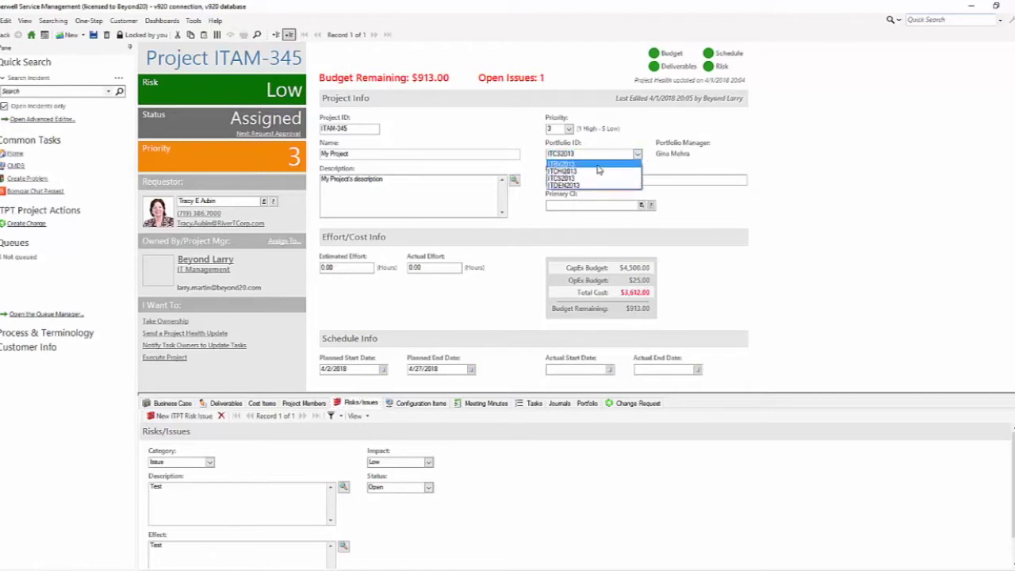
click(595, 172)
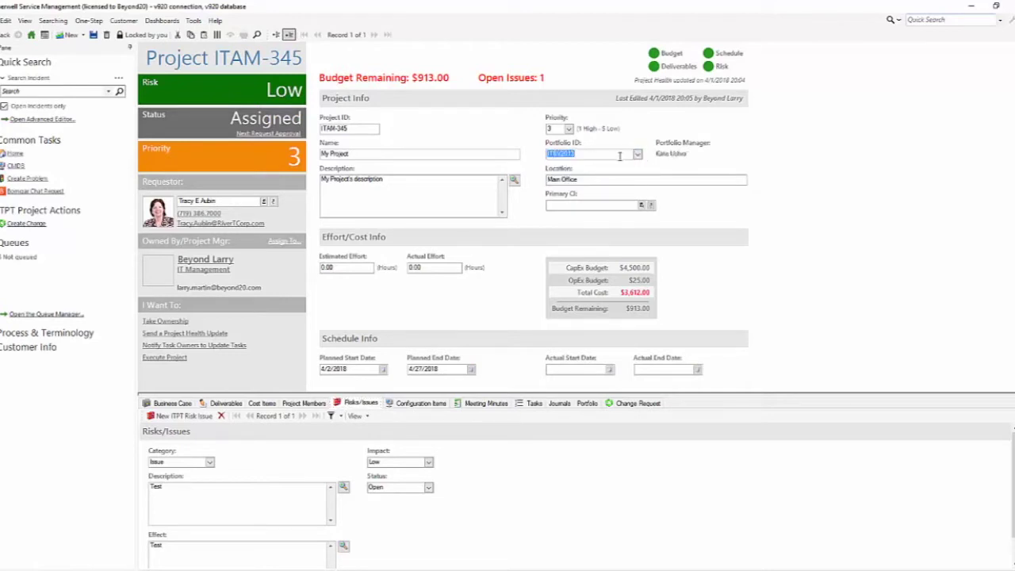
key(Delete)
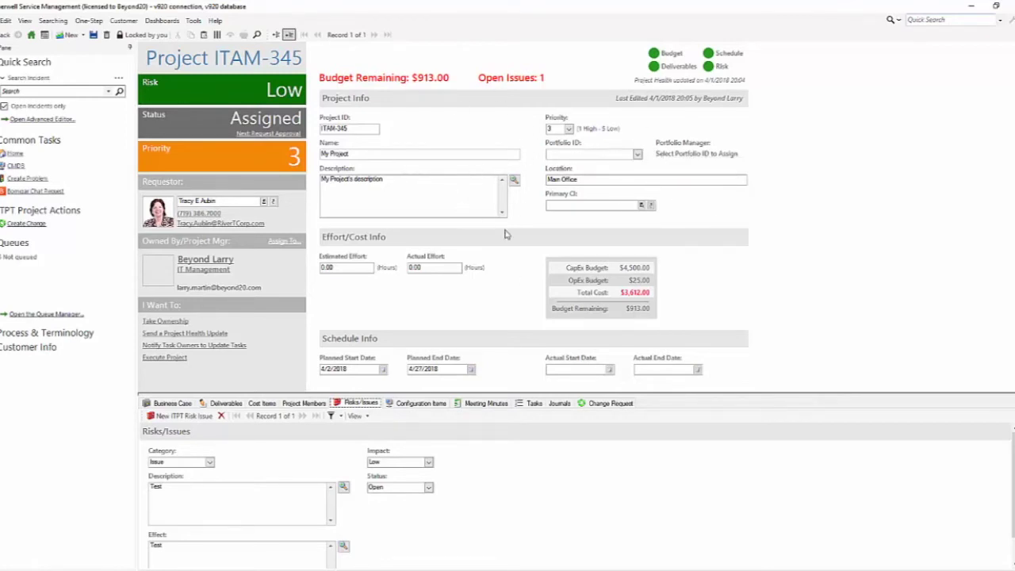
click(606, 180)
click(641, 206)
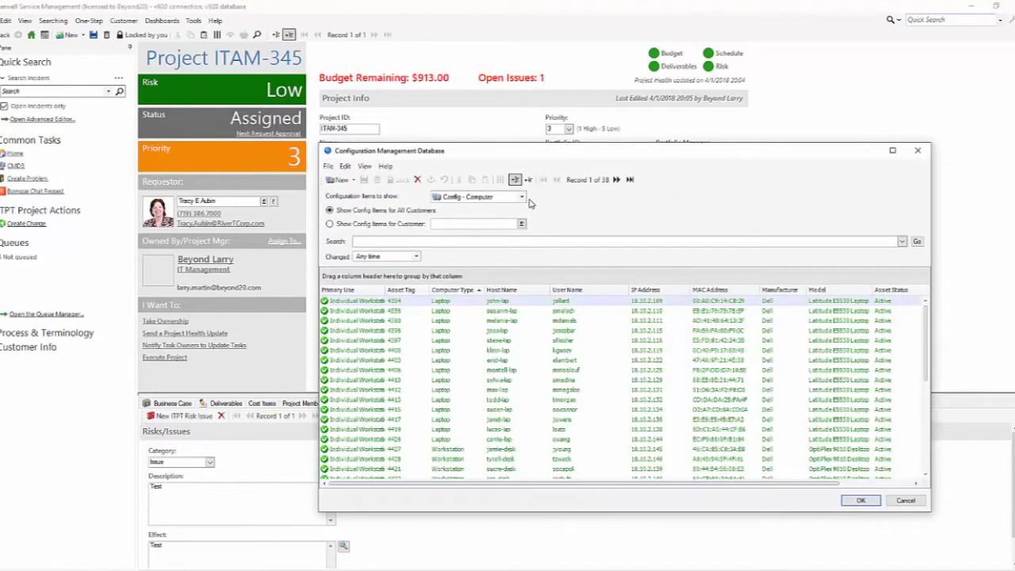
click(522, 197)
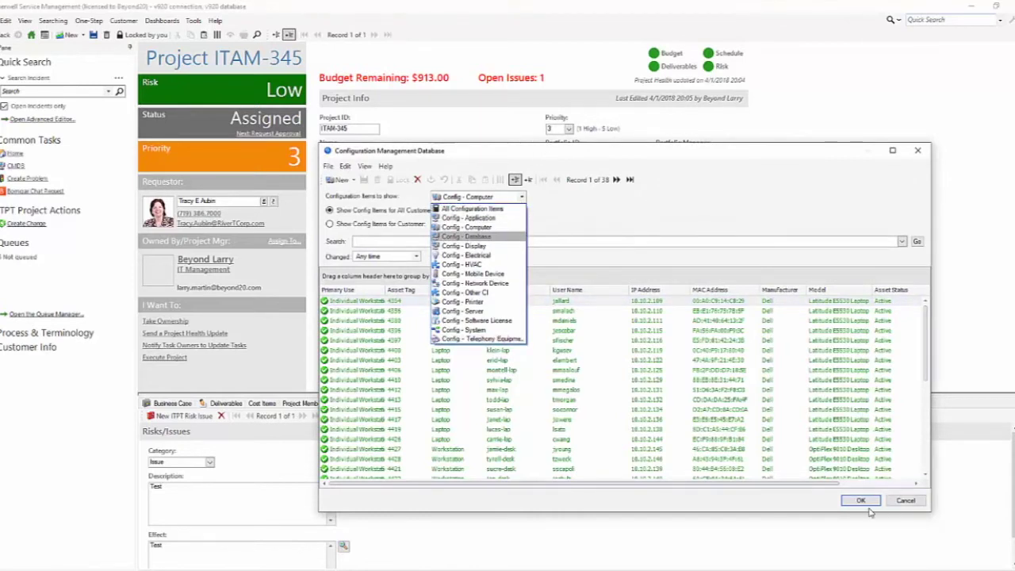
click(916, 501)
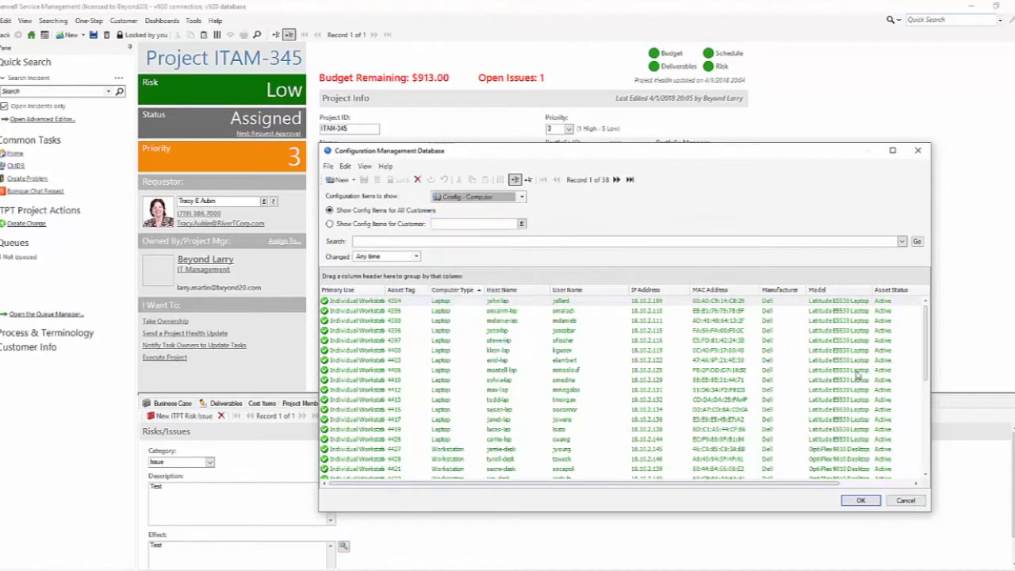
click(907, 501)
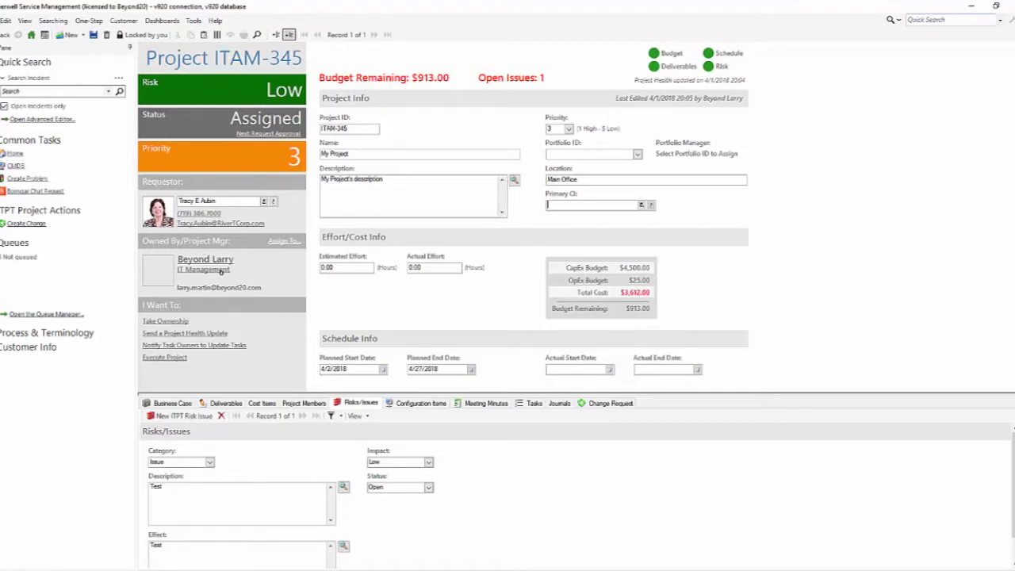
click(207, 271)
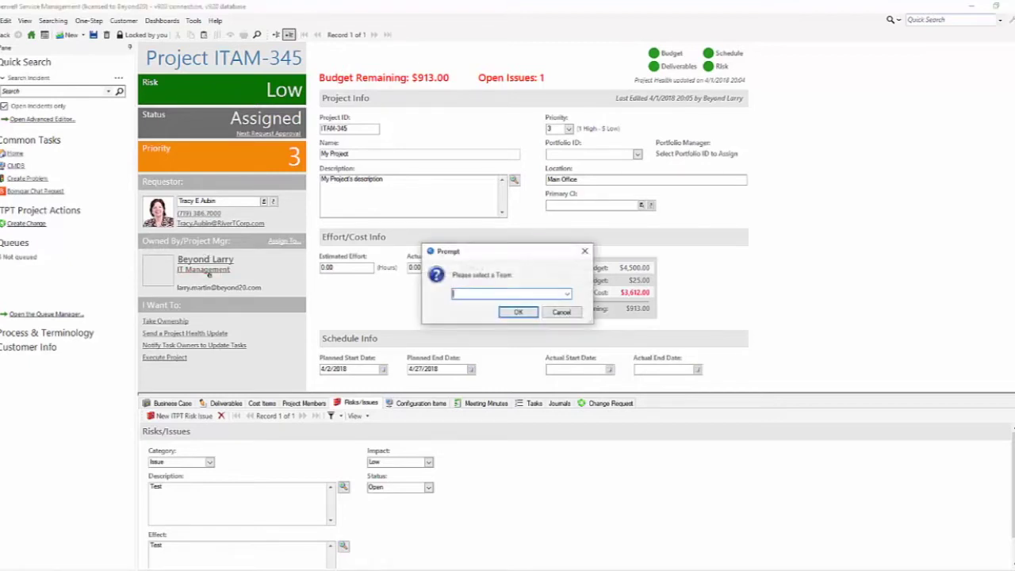
click(562, 312)
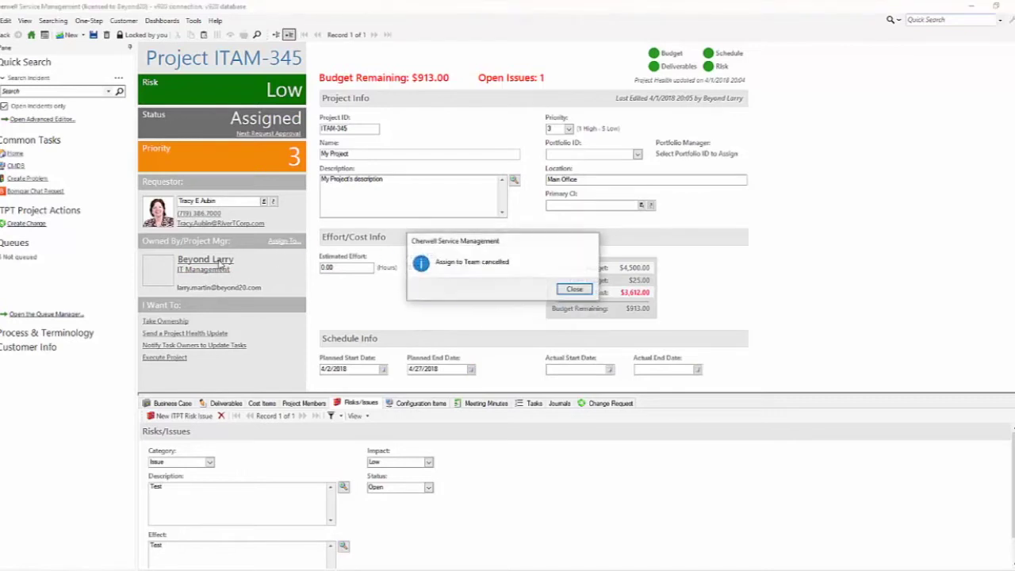
click(573, 290)
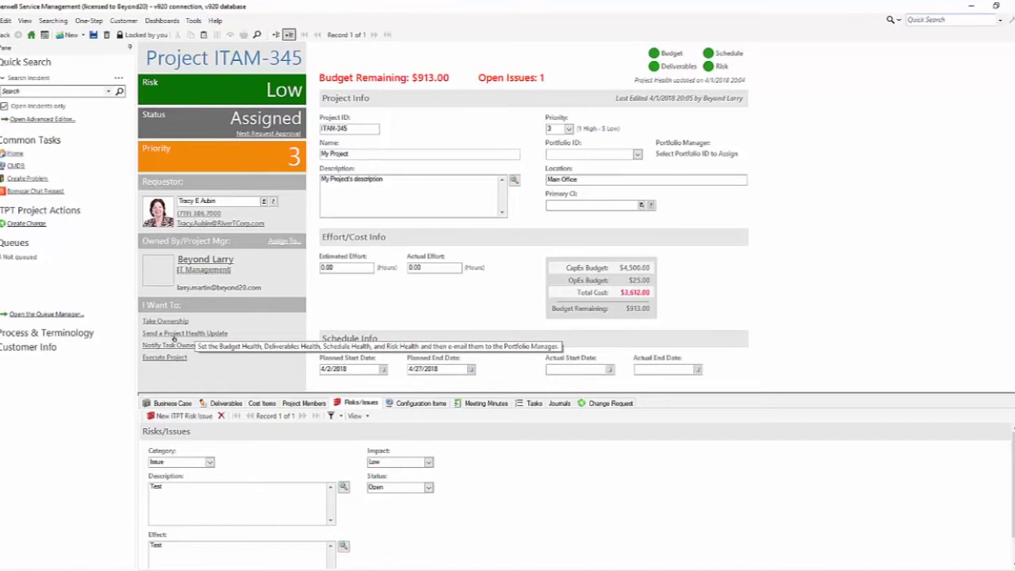
Start a project health update, rating the budget and deliverables health.
click(174, 338)
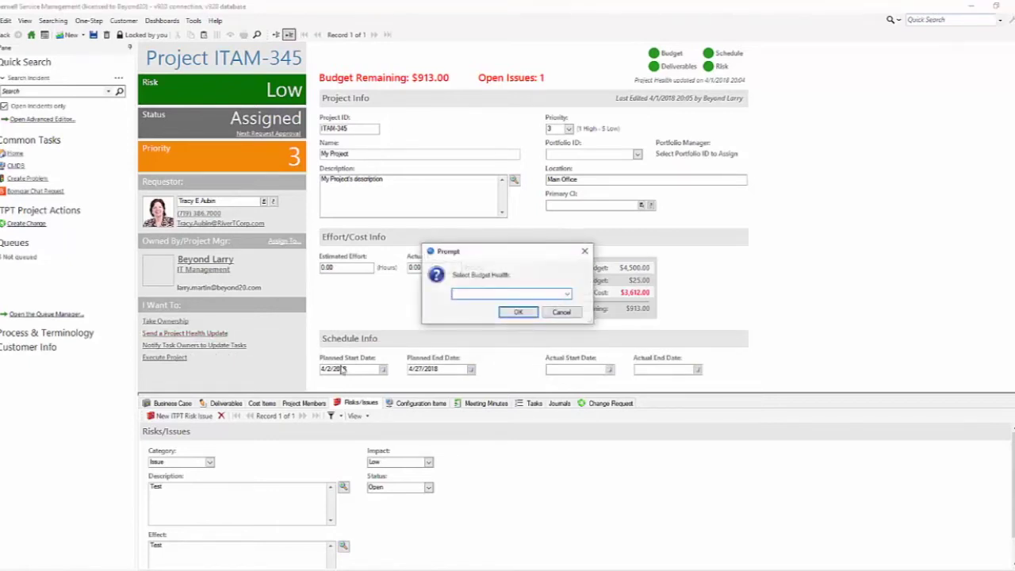
click(566, 295)
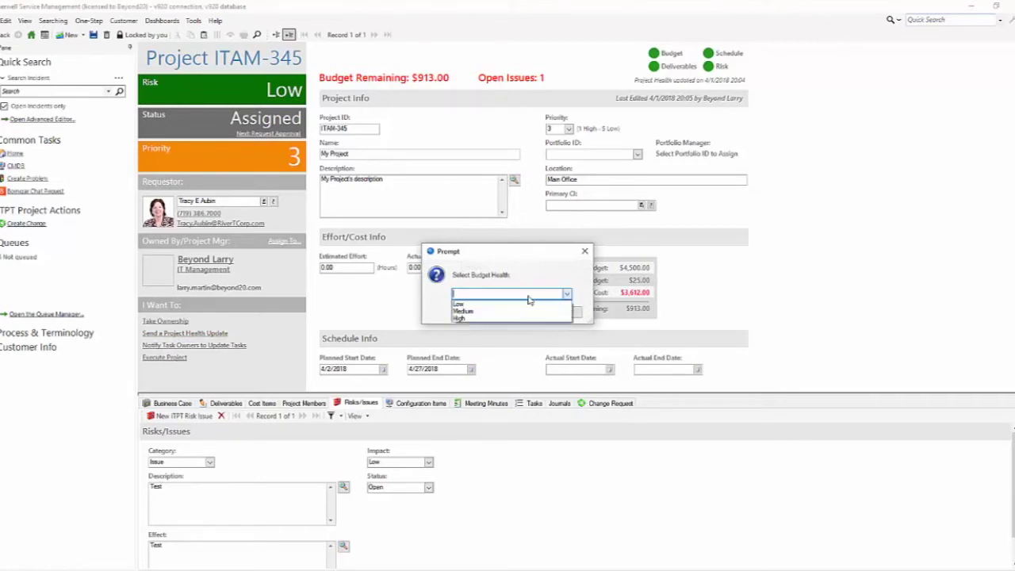
click(506, 311)
click(518, 312)
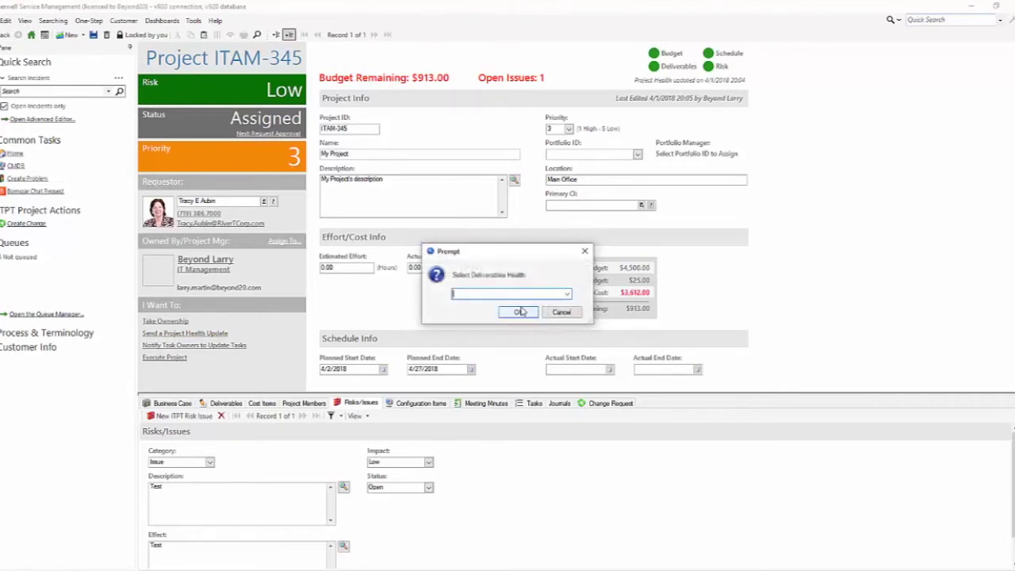
click(566, 294)
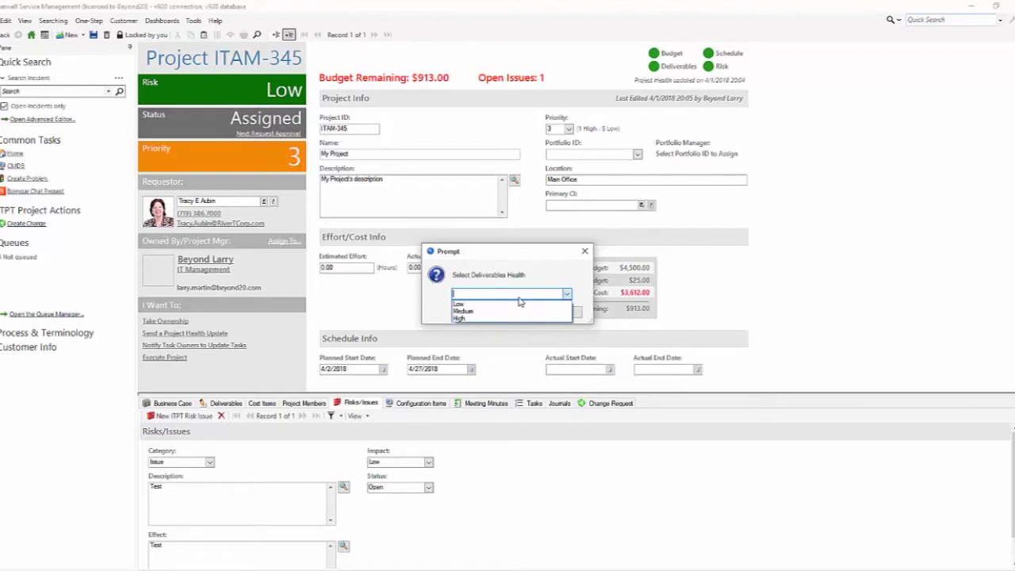
click(512, 312)
click(519, 312)
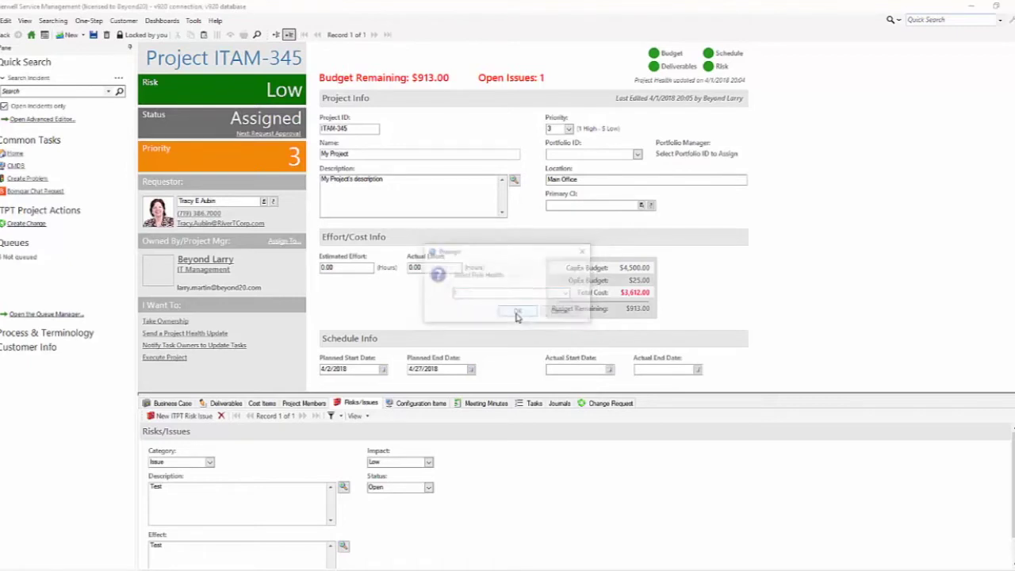
Set risk health to Medium and schedule health to Low.
click(566, 295)
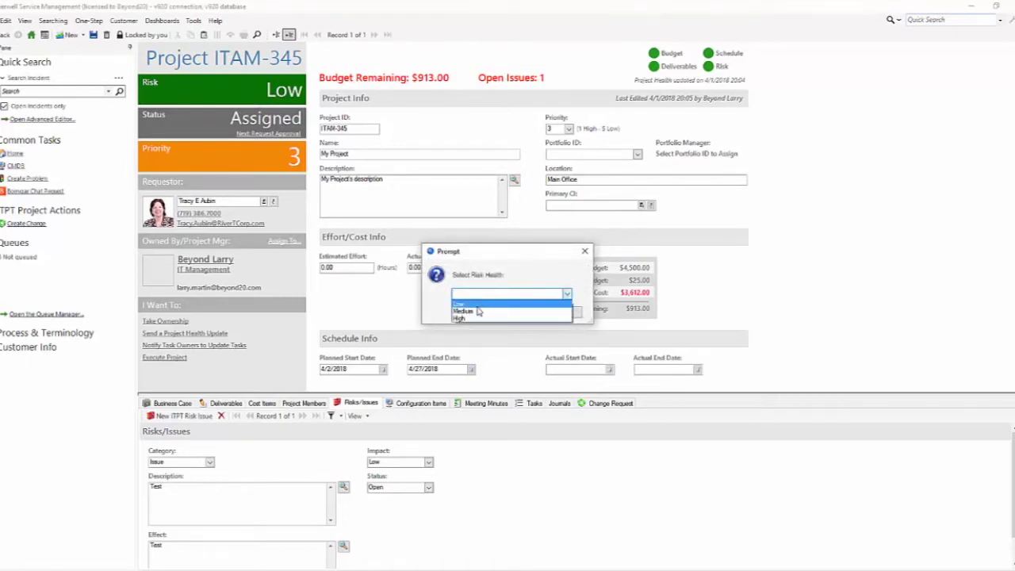
click(474, 311)
click(519, 312)
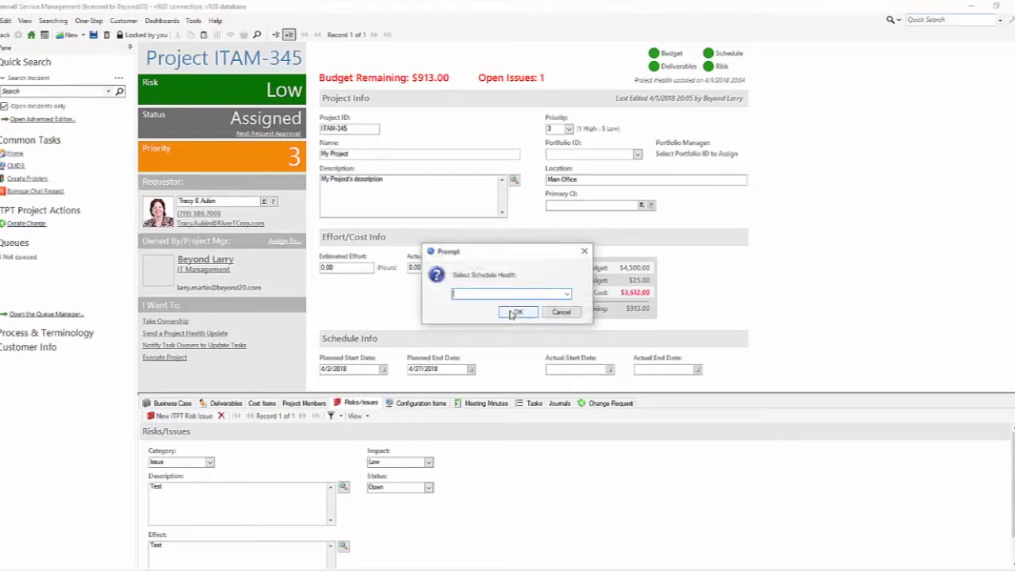
click(568, 296)
click(500, 302)
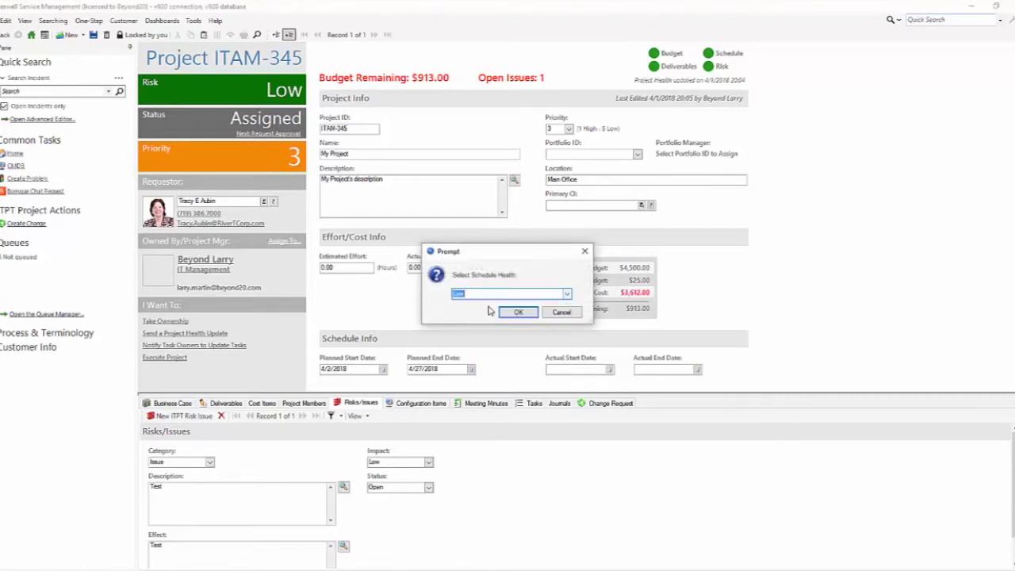
click(512, 312)
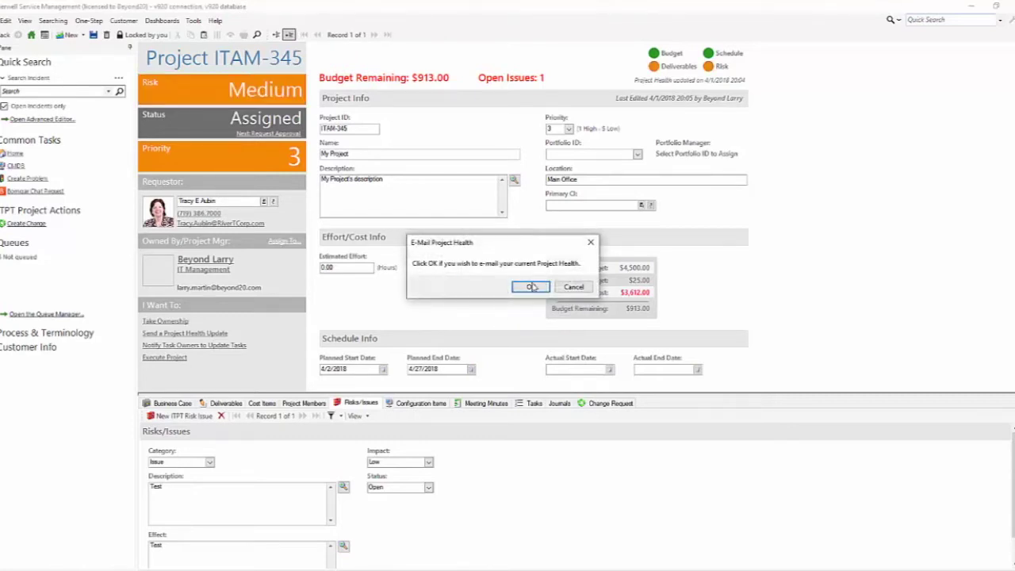
Agree to e-mail the health update, then abandon the unsent e-mail.
click(528, 289)
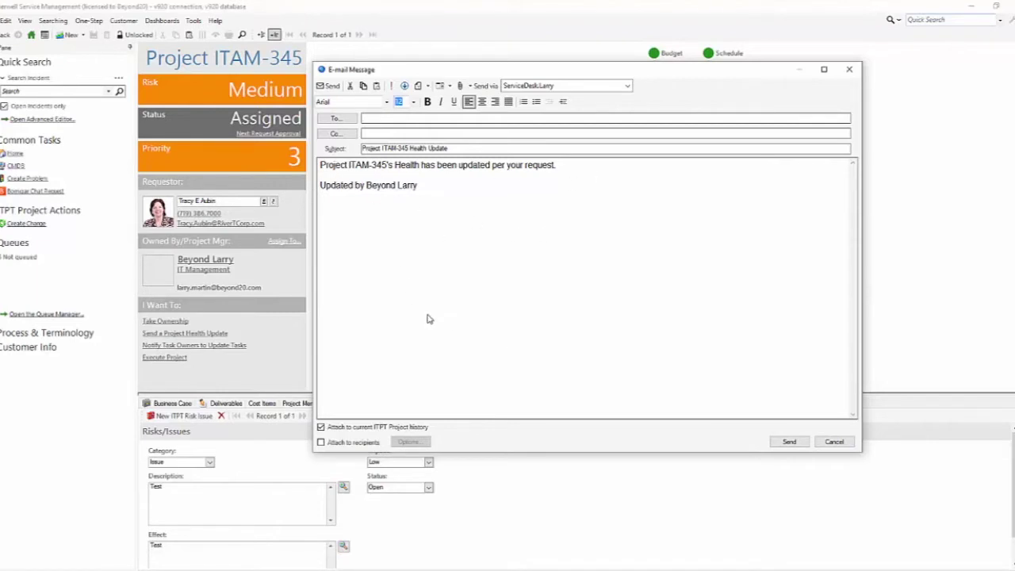
click(833, 442)
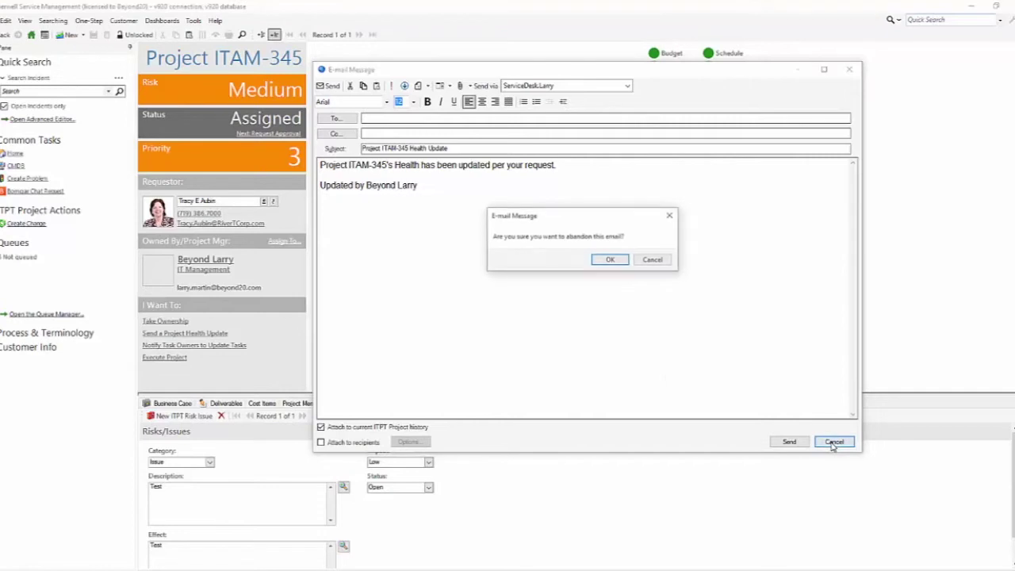
click(610, 262)
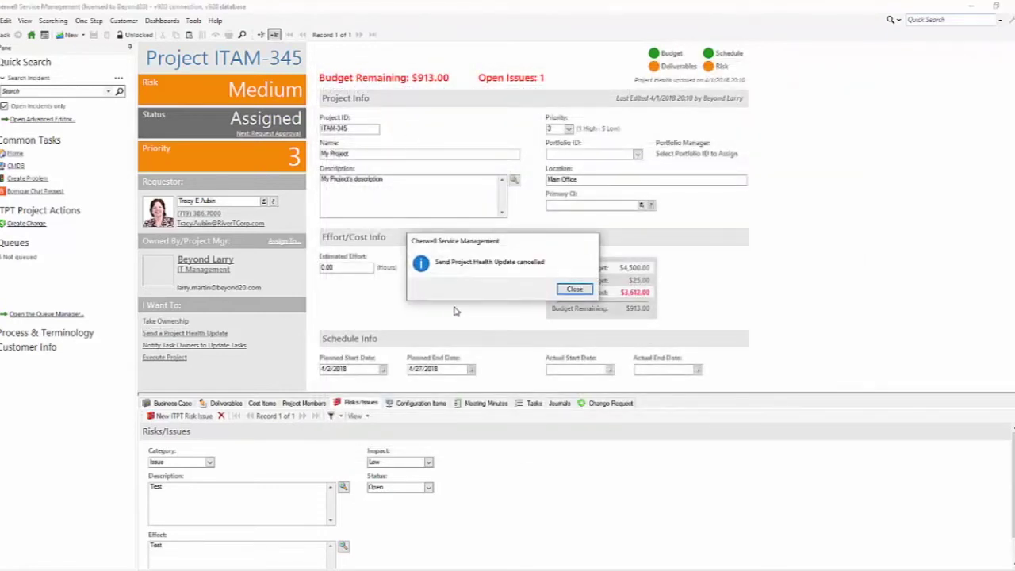
click(572, 289)
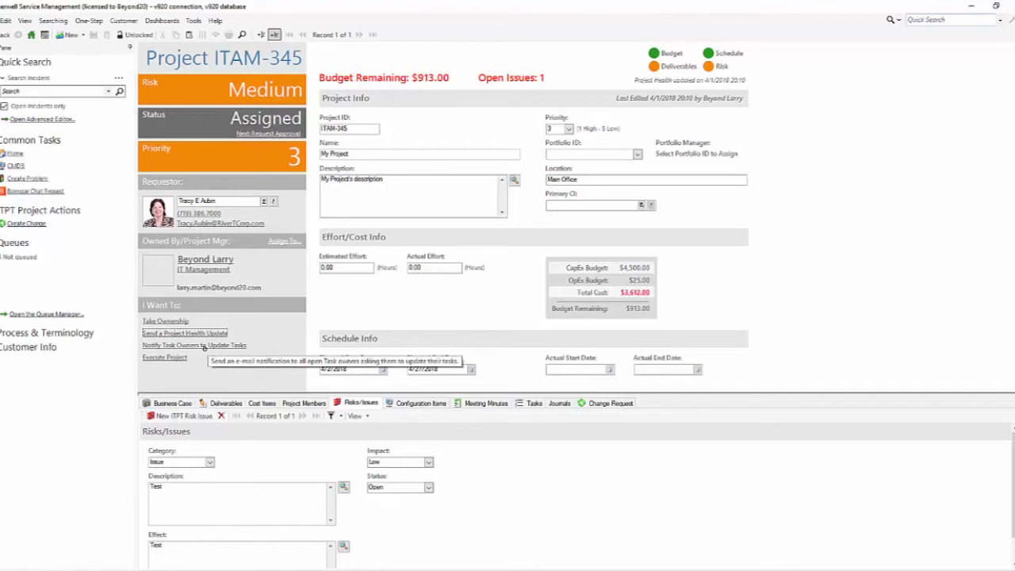
Switch the ITAM-345 record to its Tasks tab.
click(530, 403)
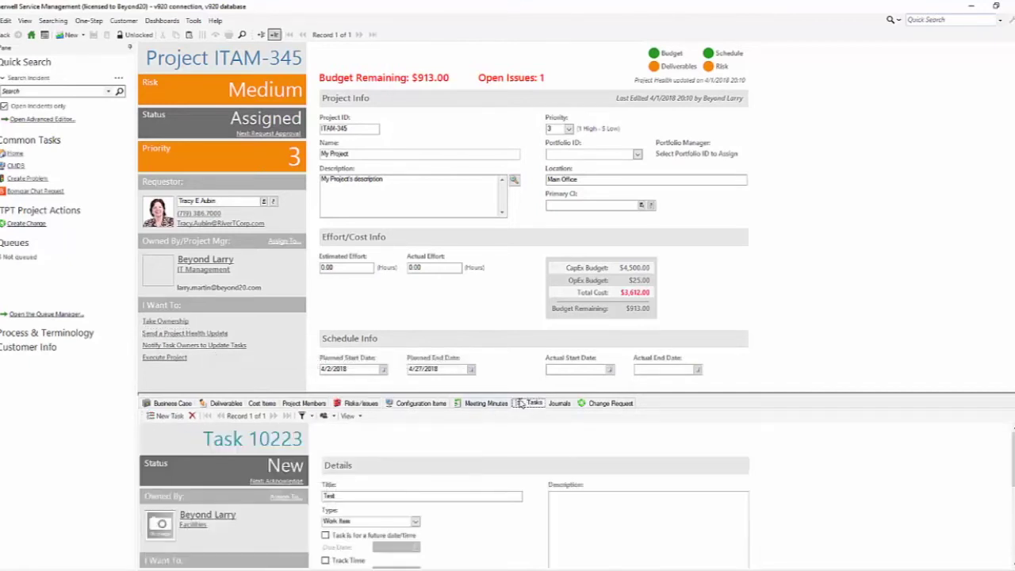
Notify task owners to update tasks, then abandon the notification e-mail unsent.
click(347, 416)
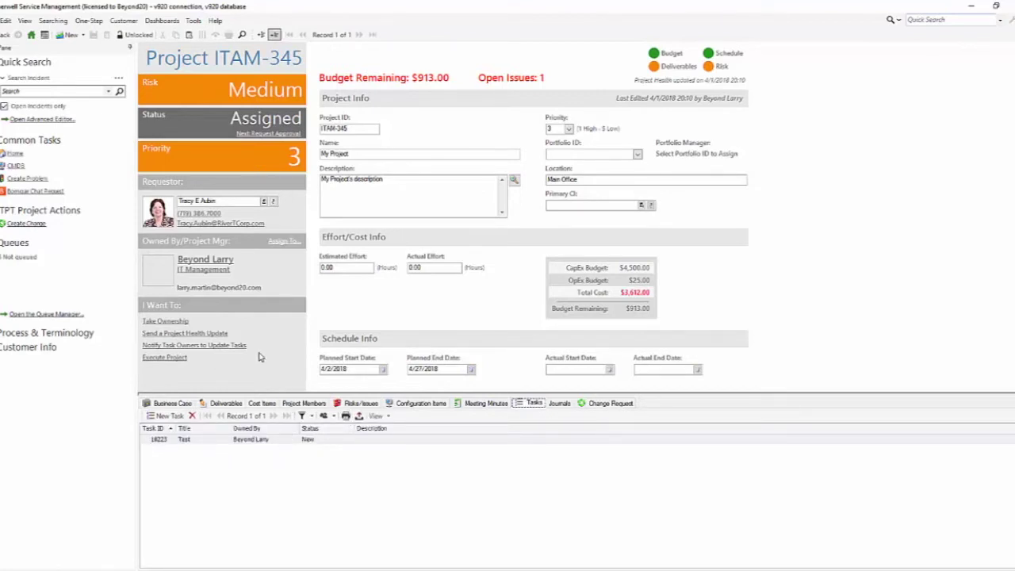
click(221, 346)
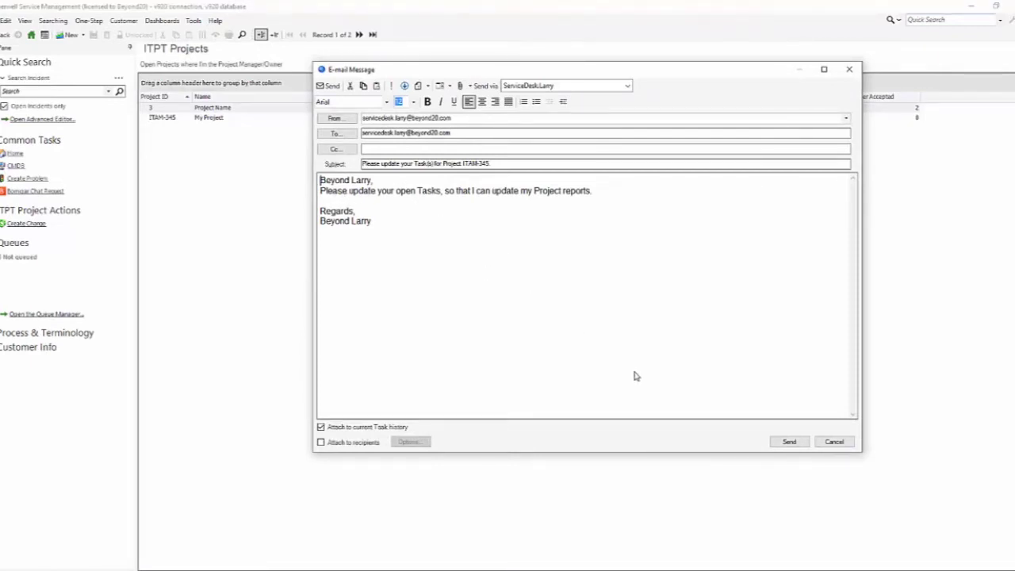
click(835, 443)
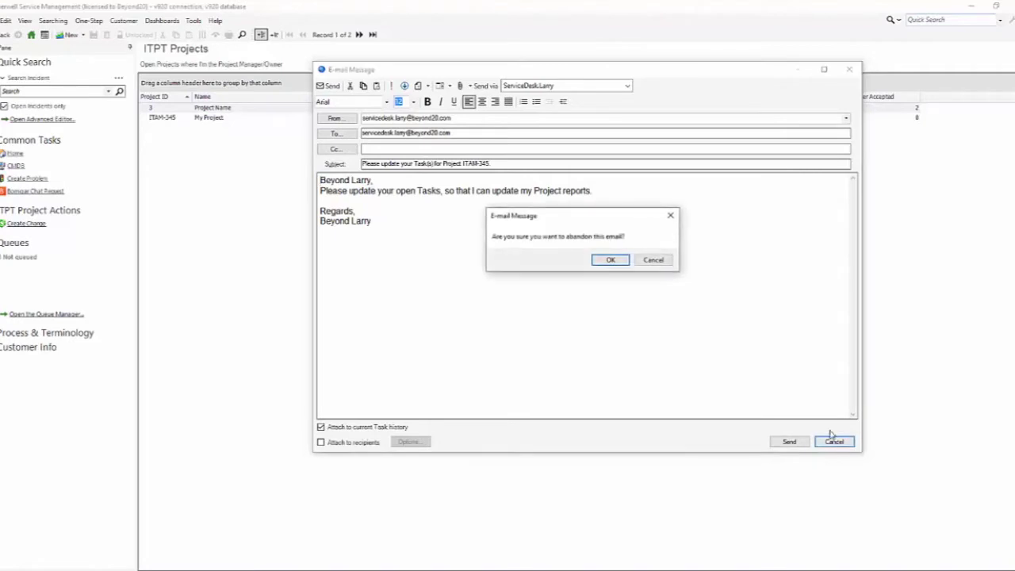
click(609, 262)
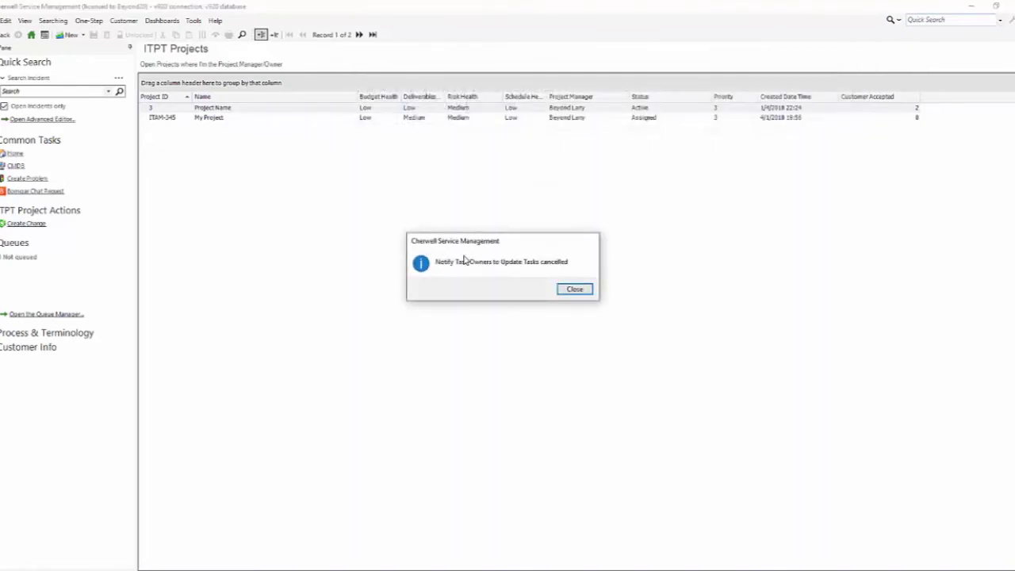
click(573, 289)
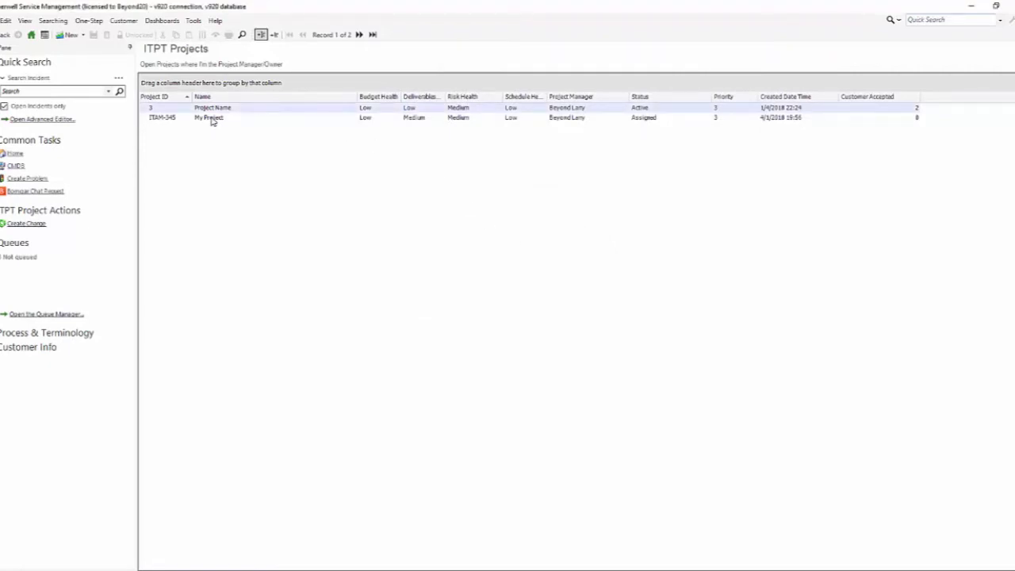
Reopen ITAM-345 and try Execute Project, which is refused while under review.
click(212, 119)
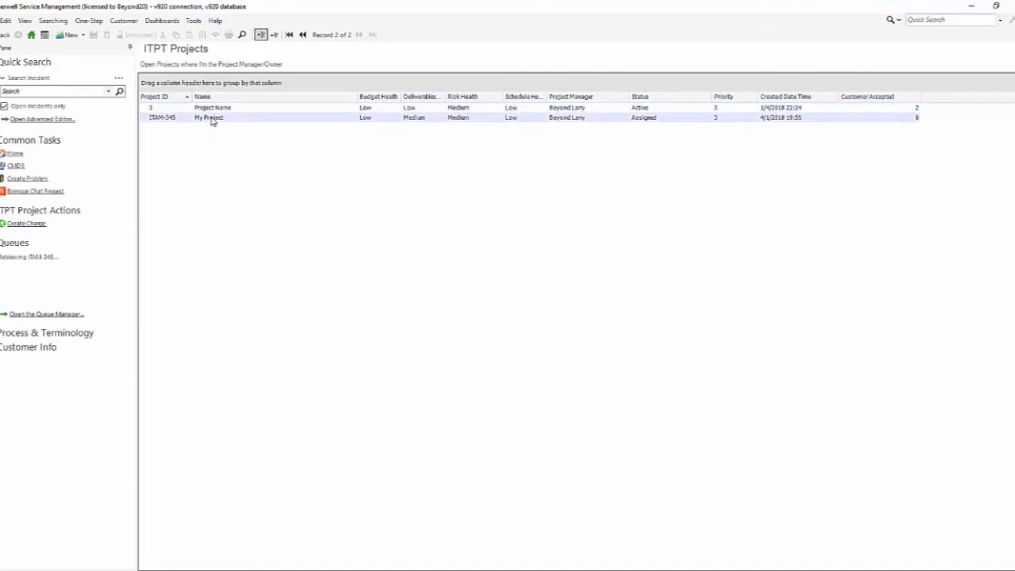
double_click(212, 119)
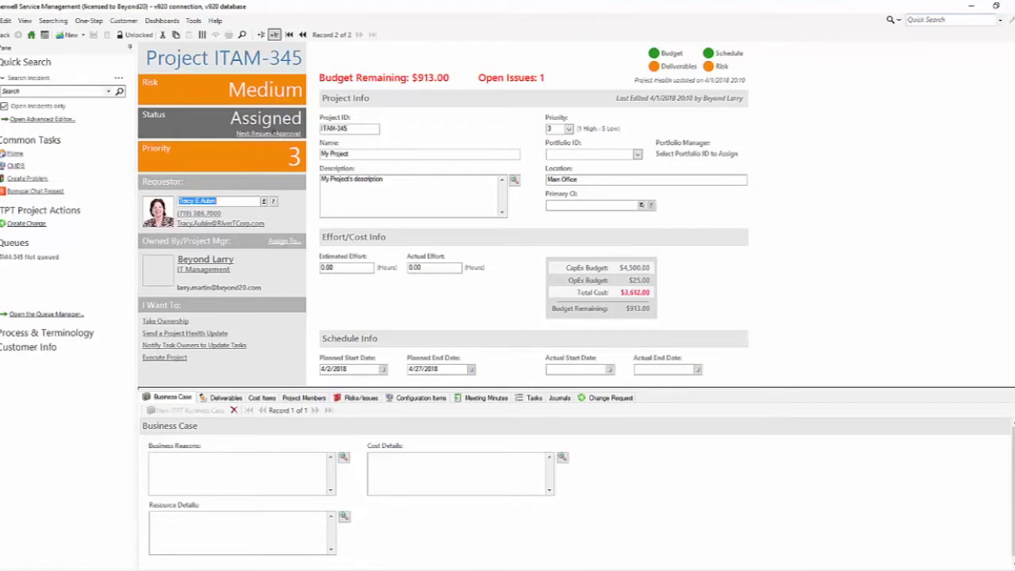
click(173, 357)
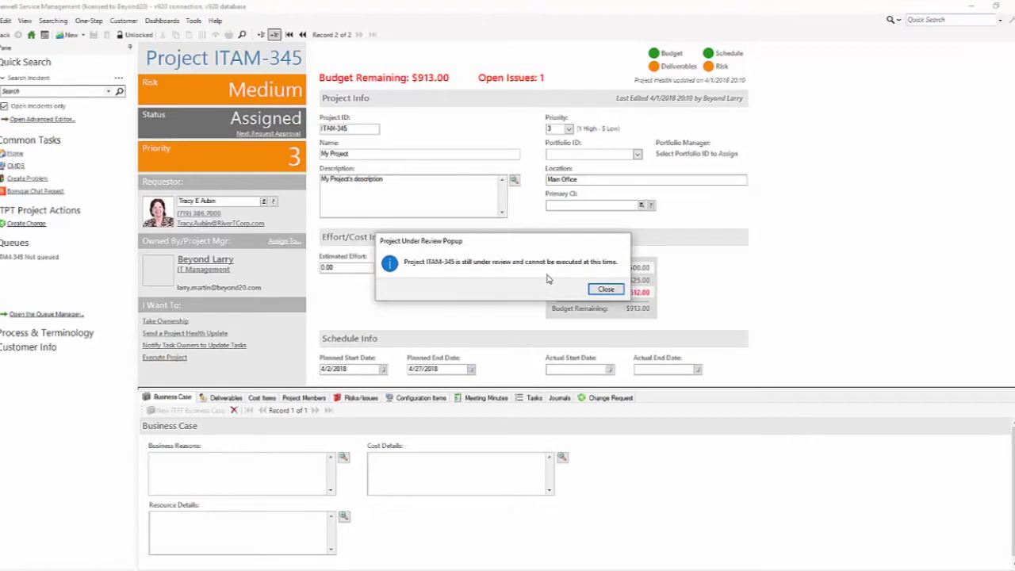
click(605, 288)
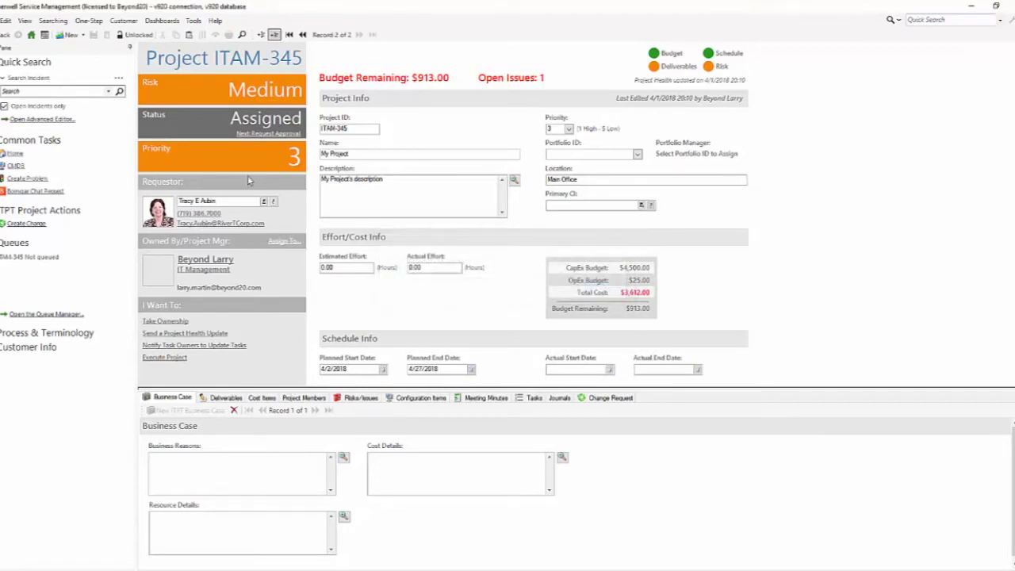
Request approval for ITAM-345, send it to approvers and save the changes.
click(268, 133)
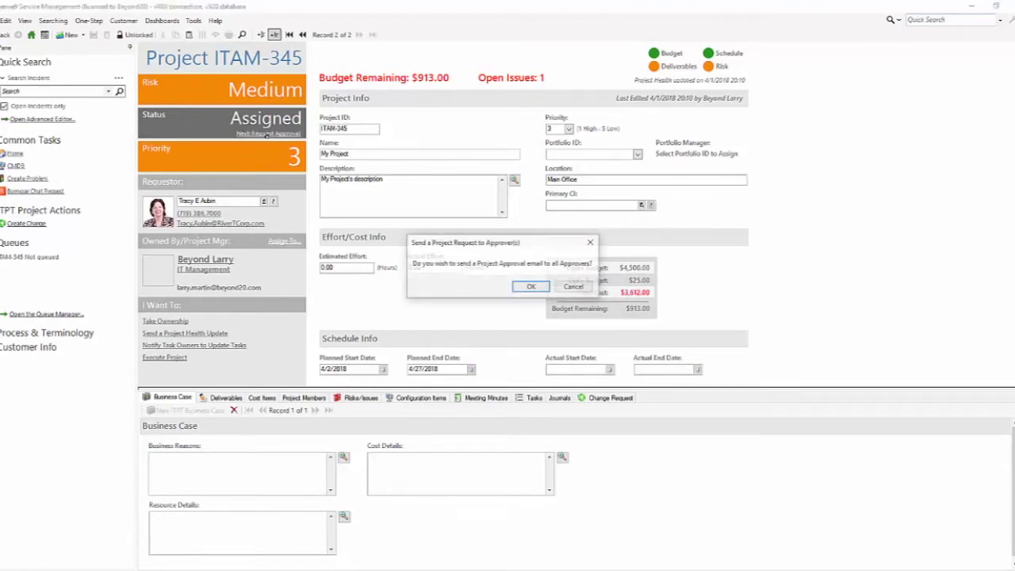
click(530, 287)
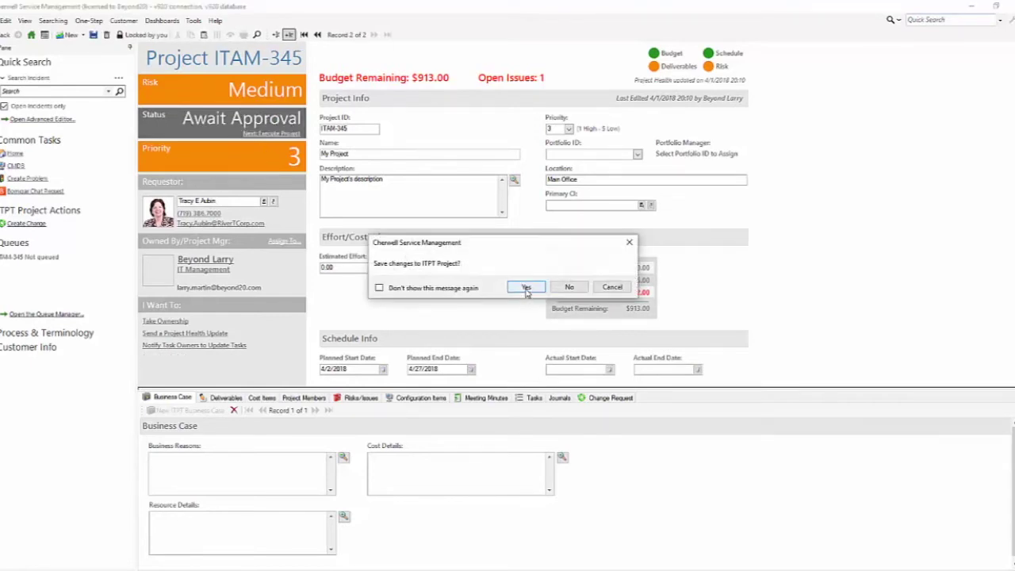
click(526, 287)
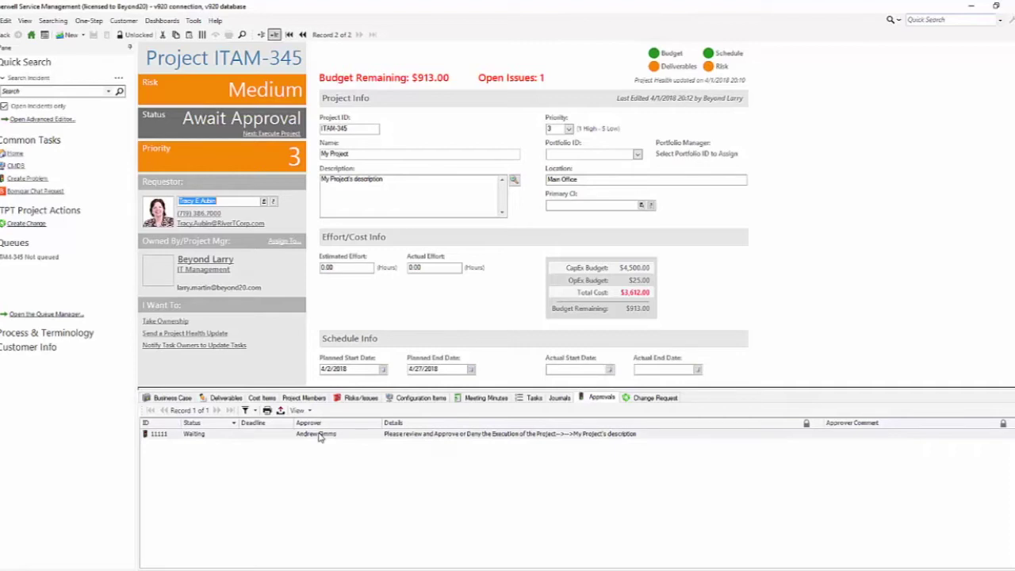
Approve the waiting approval 11111 and save the project record.
double_click(320, 436)
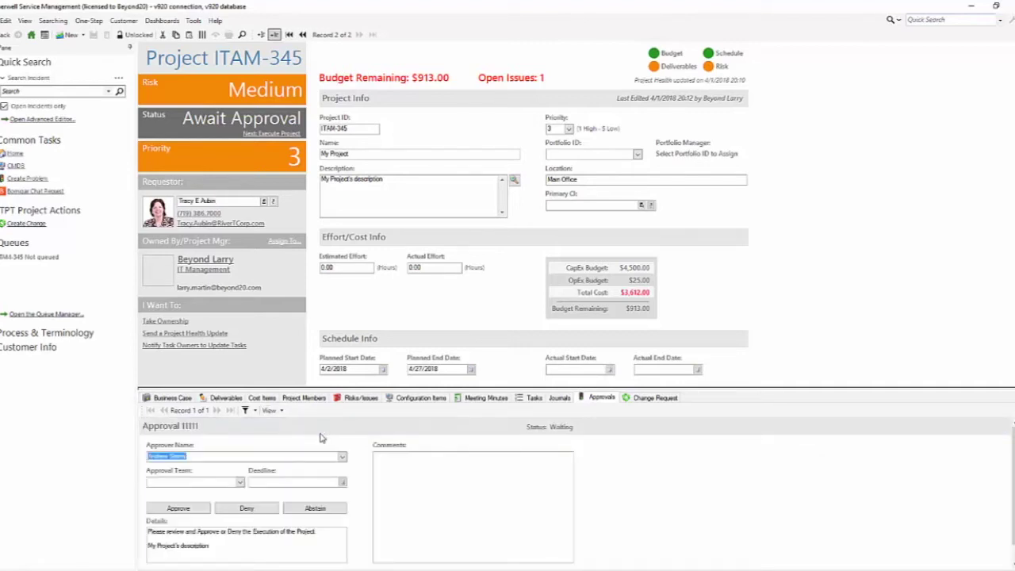
click(178, 508)
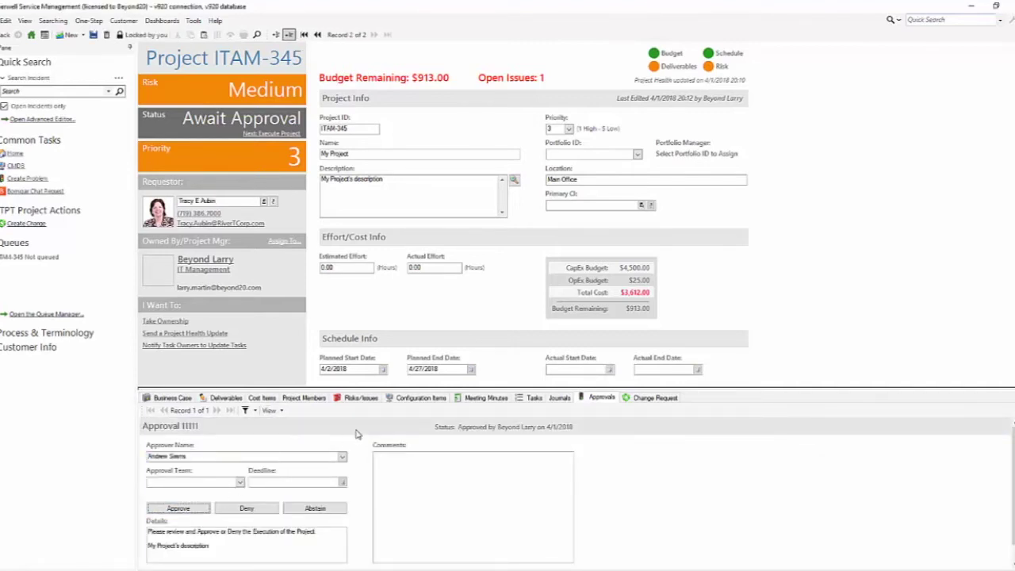
click(107, 35)
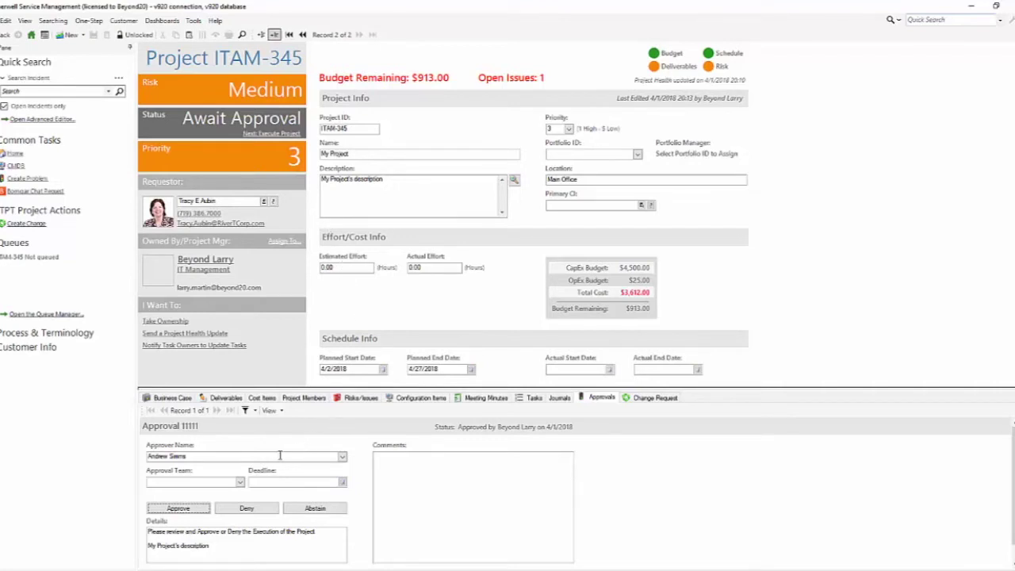
Open the executive project member, enlarge the details panel, and advance to the second member.
click(293, 400)
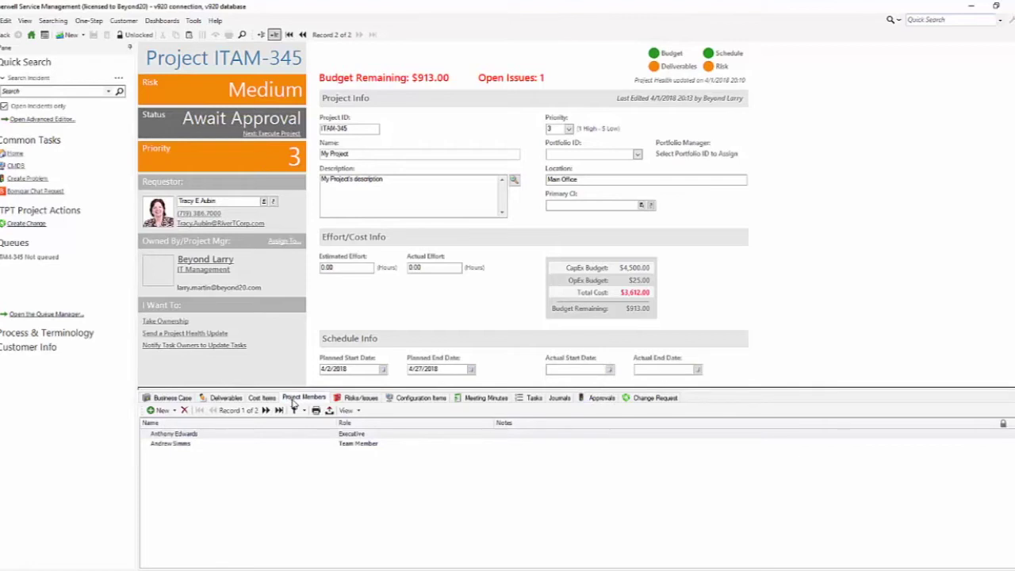
double_click(197, 435)
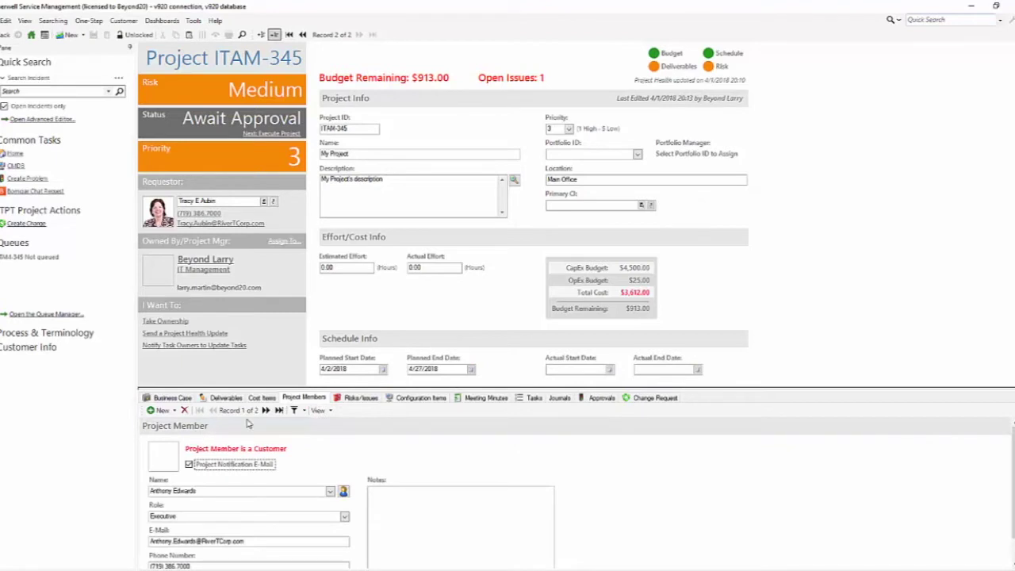
drag(320, 389, 320, 309)
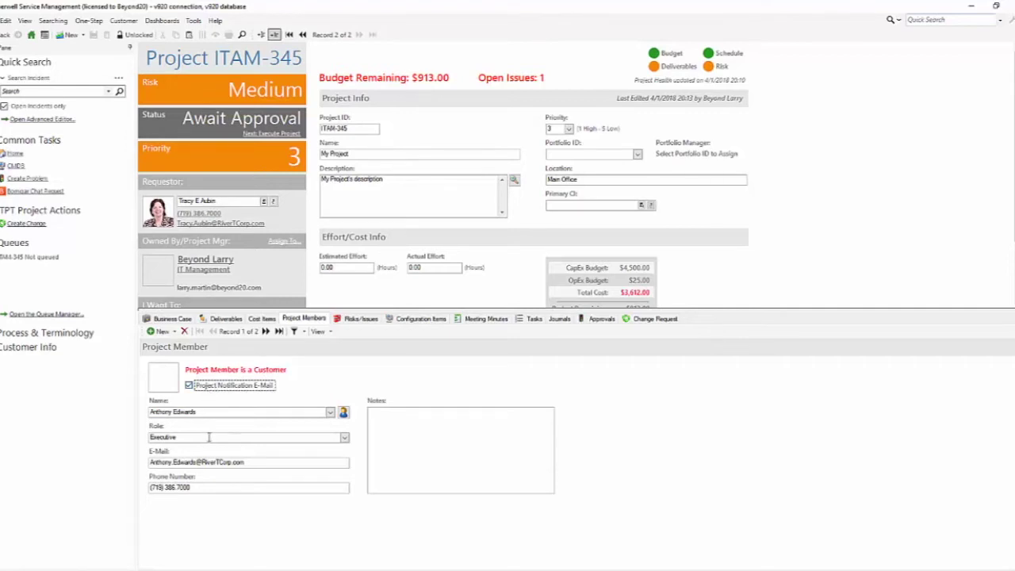
click(266, 331)
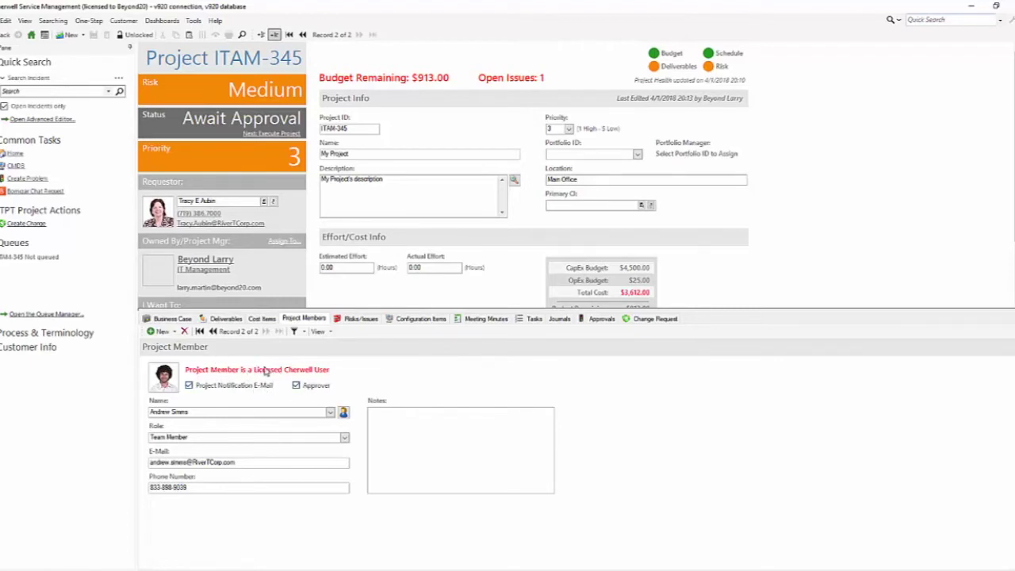
Add a New ITPT Project Customer member as Team Member with Project Notification E-Mail checked.
click(173, 331)
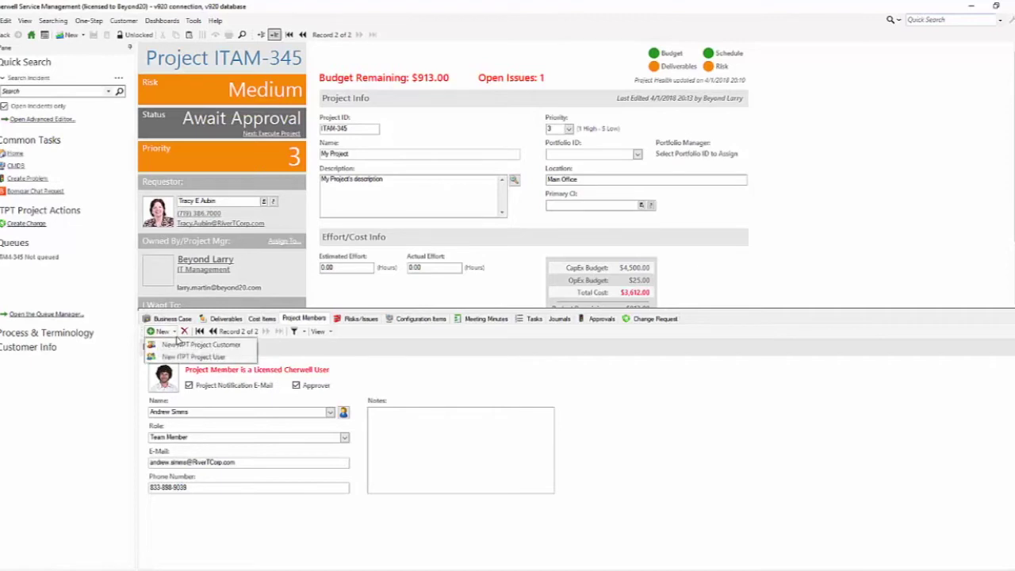
click(176, 344)
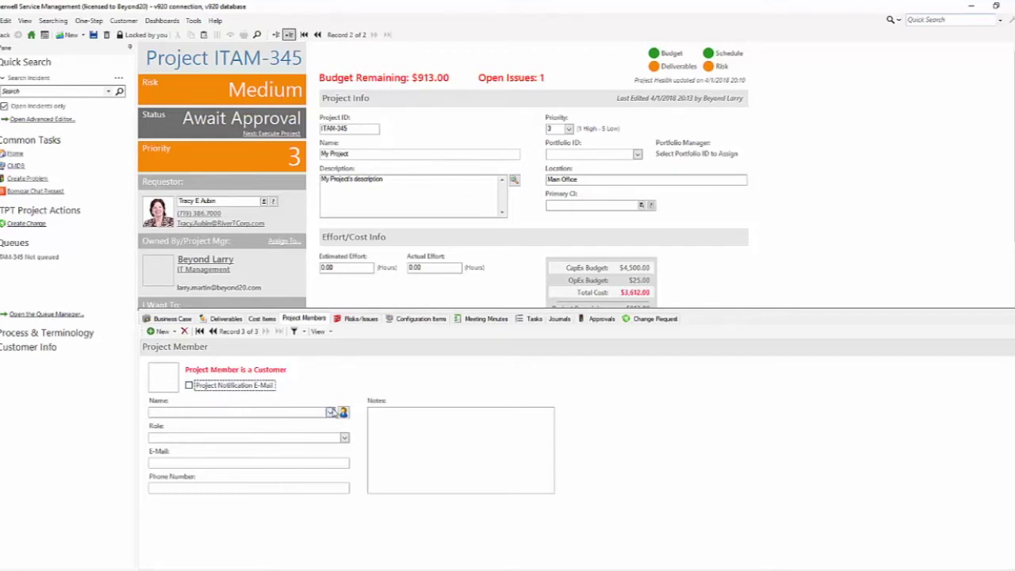
click(330, 413)
click(249, 451)
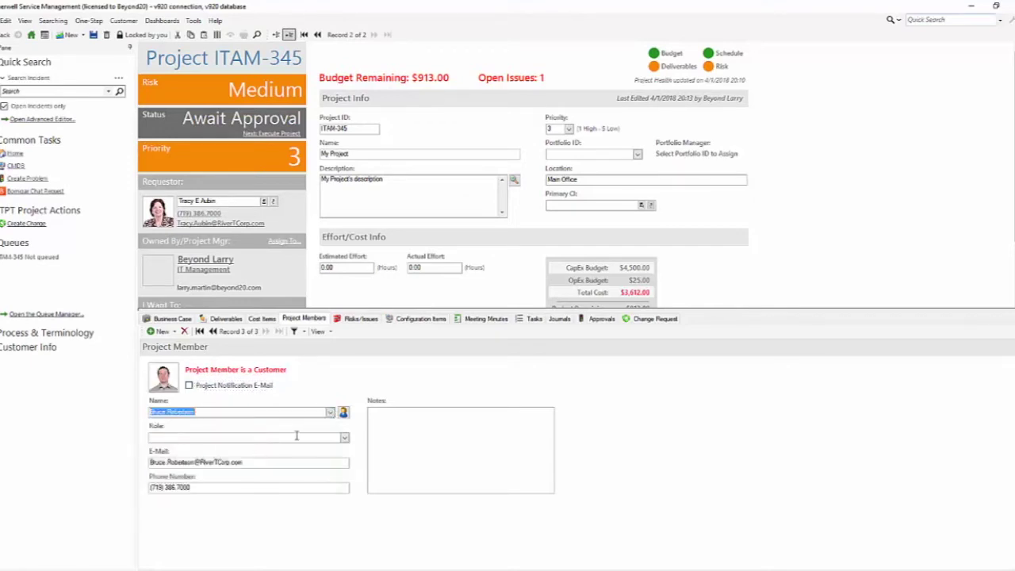
click(344, 437)
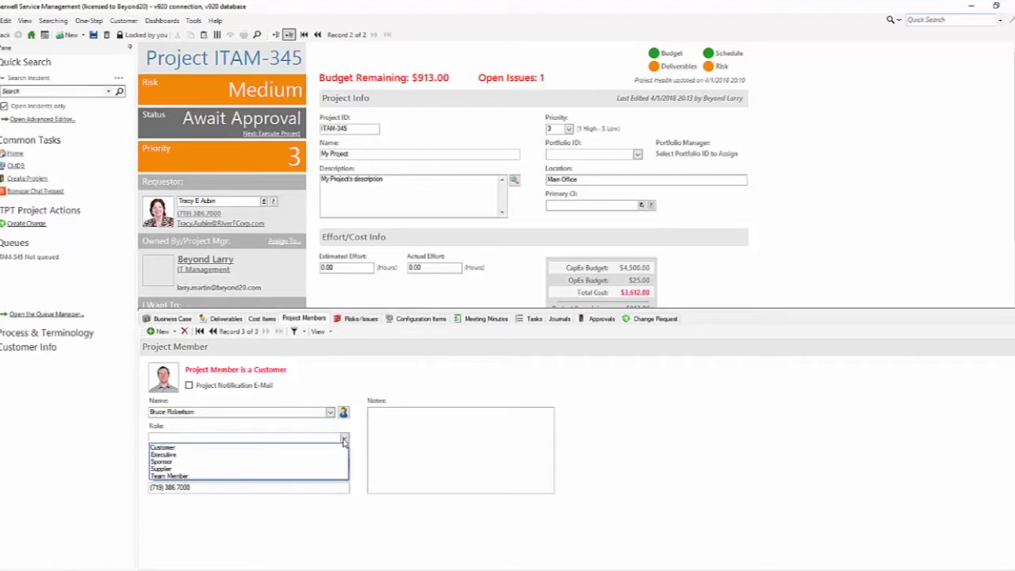
click(193, 476)
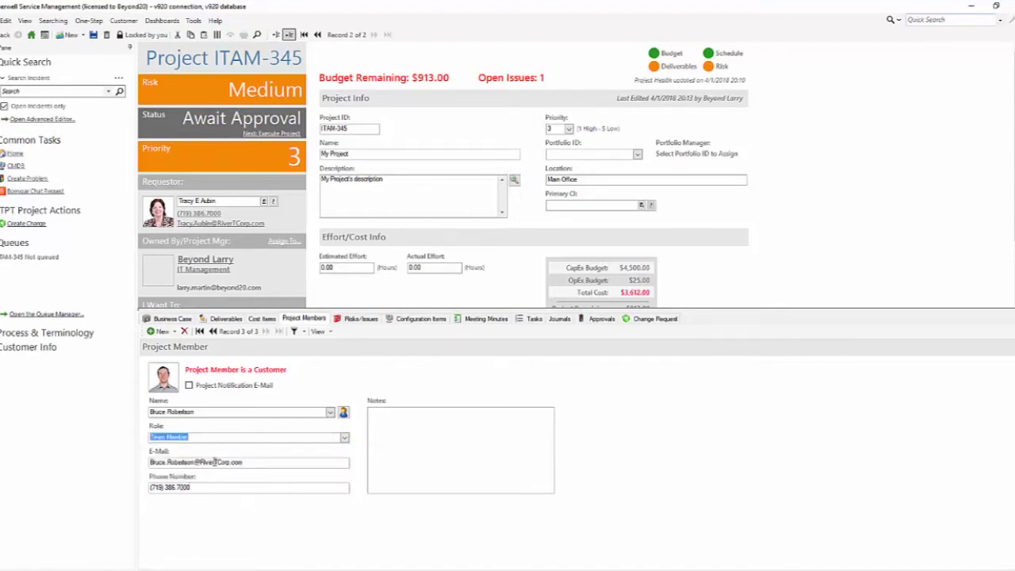
key(shift+Tab)
key(shift+Tab)
key(space)
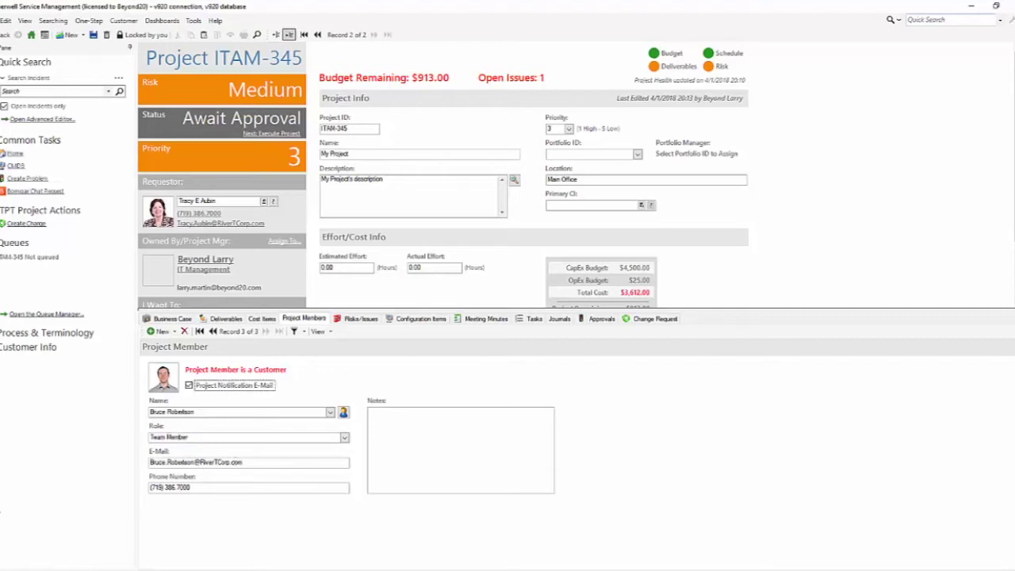
click(380, 435)
click(173, 332)
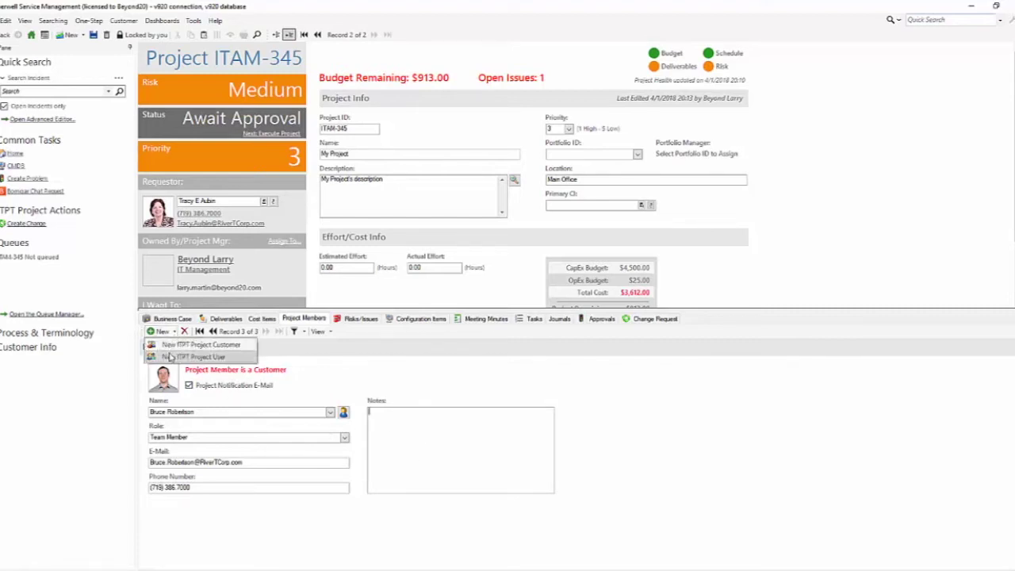
Add a licensed user to ITAM-345 as Team Member with Approver and notification e-mail on, and save.
click(171, 358)
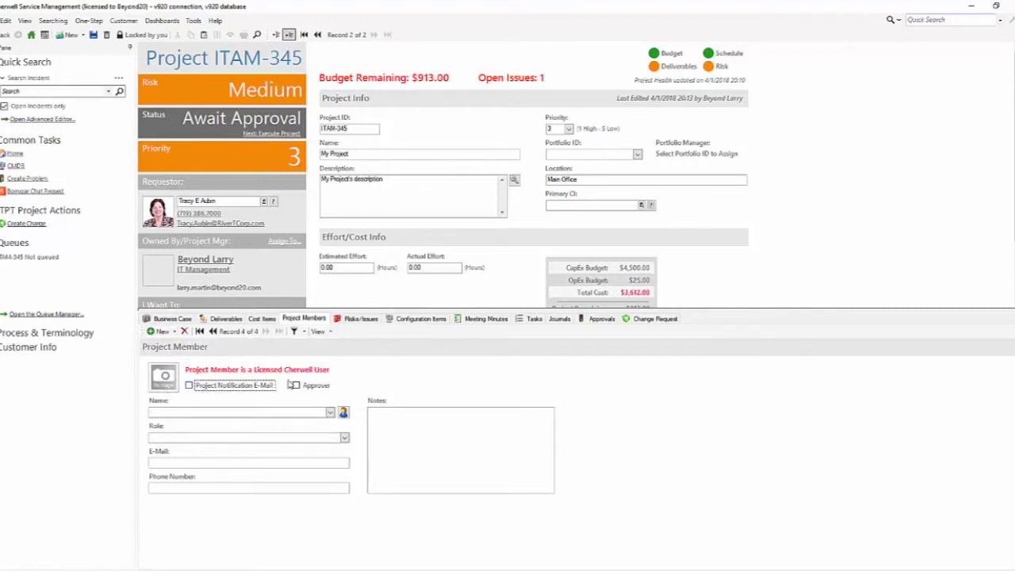
click(330, 412)
click(235, 486)
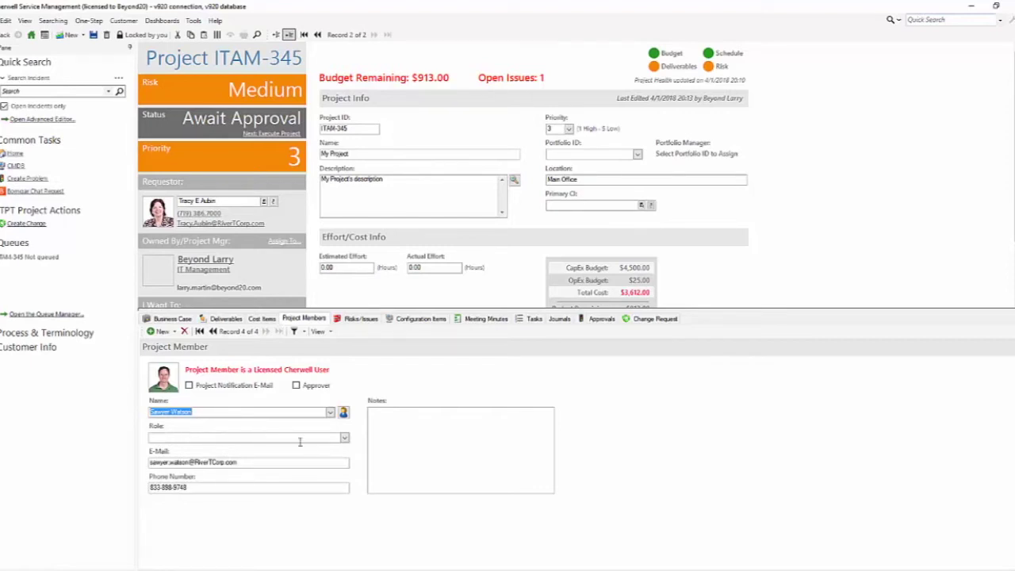
click(310, 389)
click(309, 389)
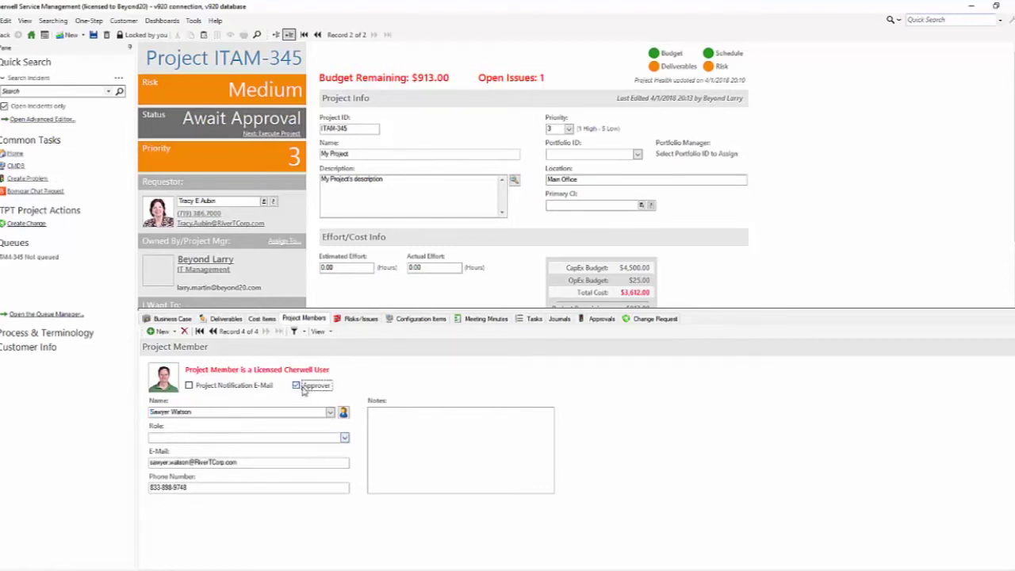
click(218, 385)
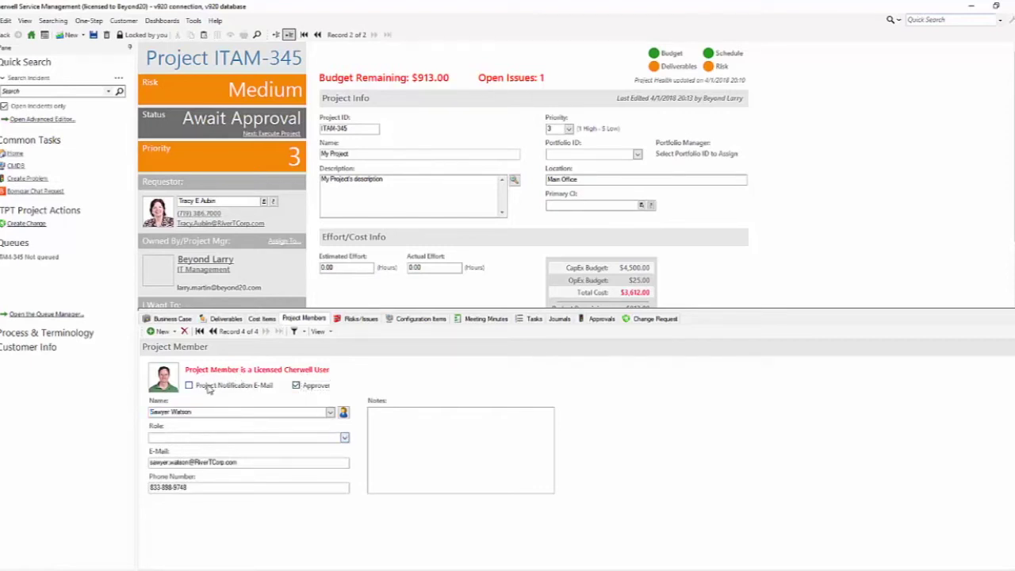
click(344, 437)
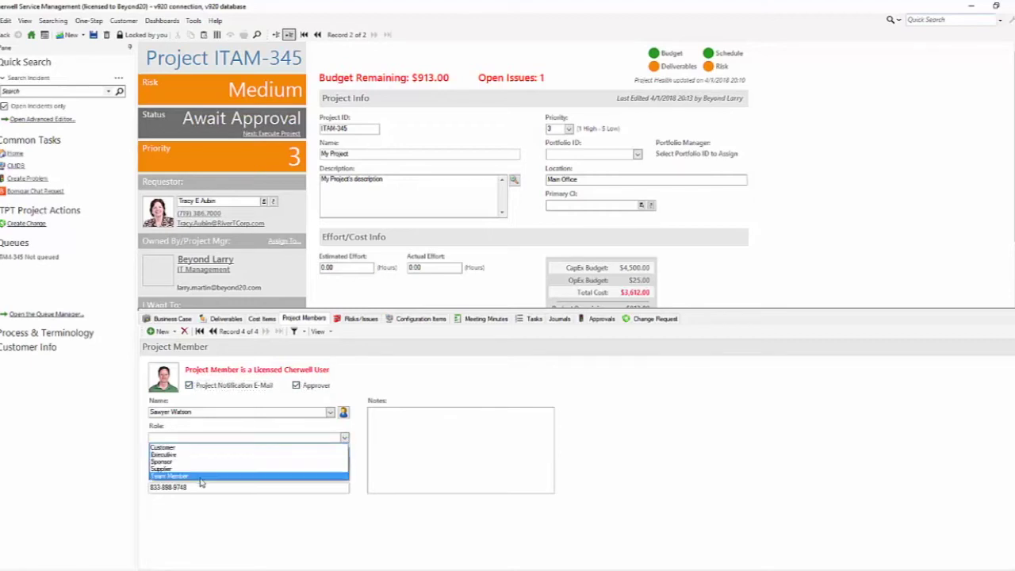
click(197, 479)
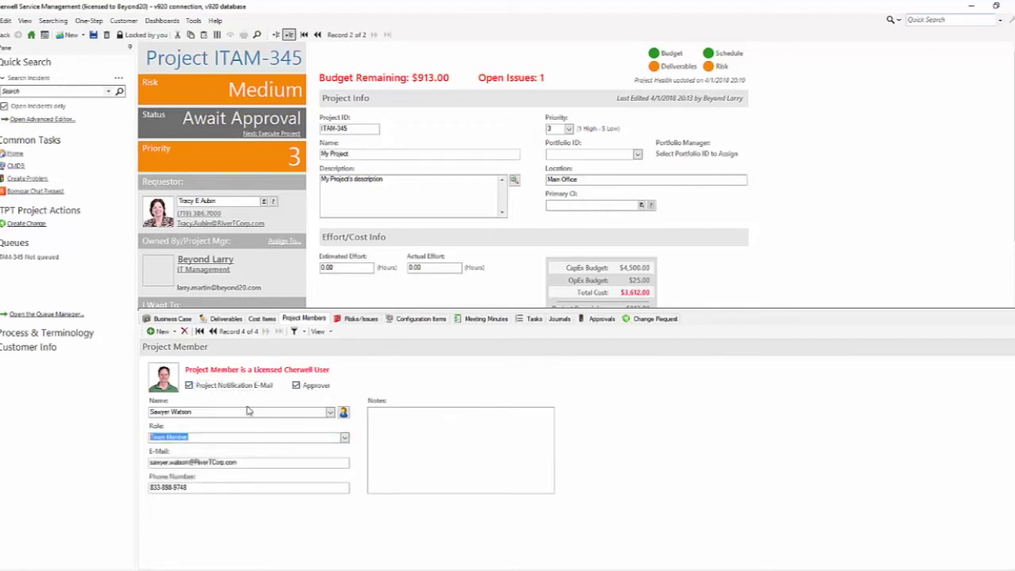
click(93, 35)
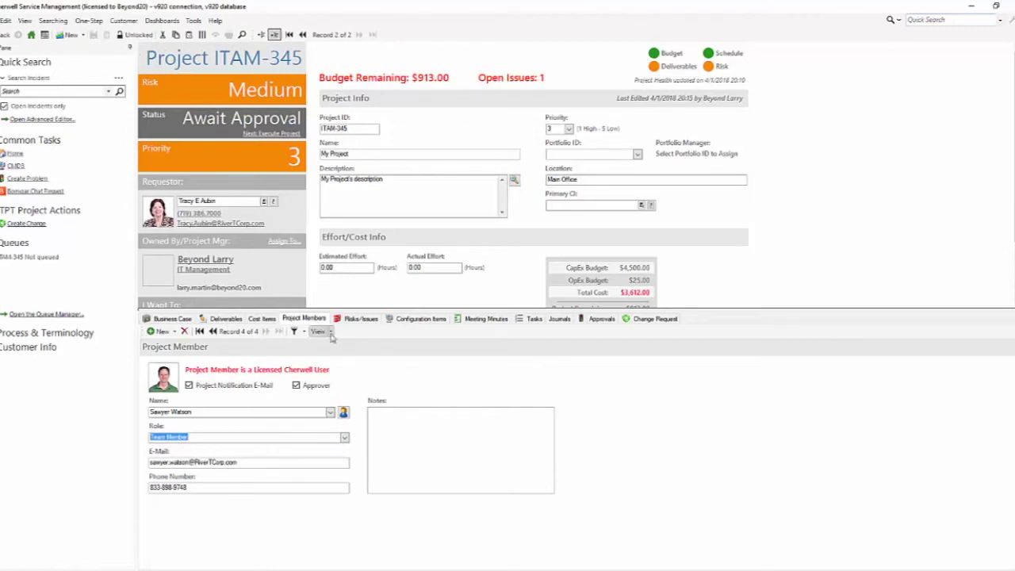
Approve ITAM-345's approval request, attempt execution, dismiss the under-review notice, and return Home.
click(601, 319)
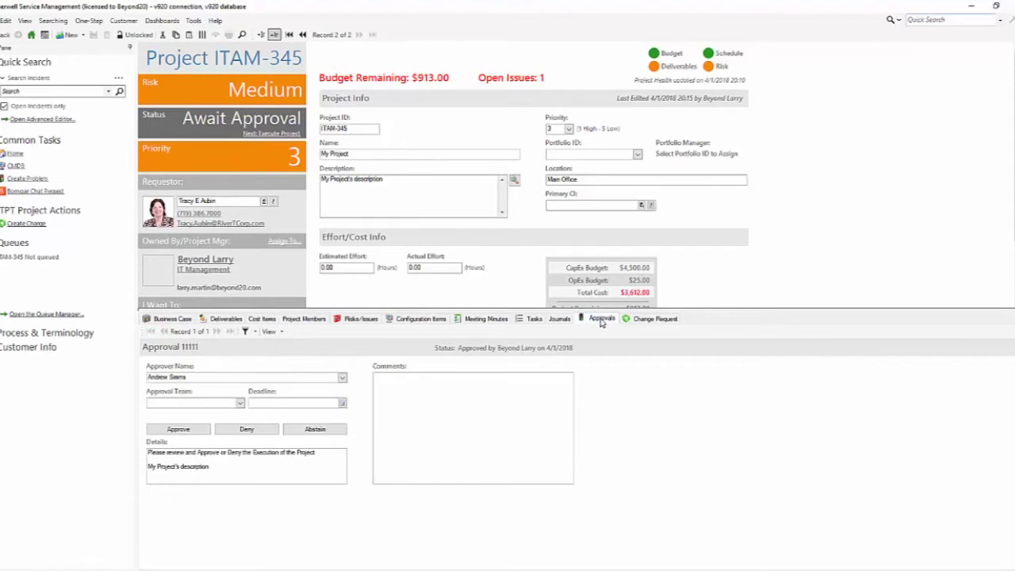
click(170, 429)
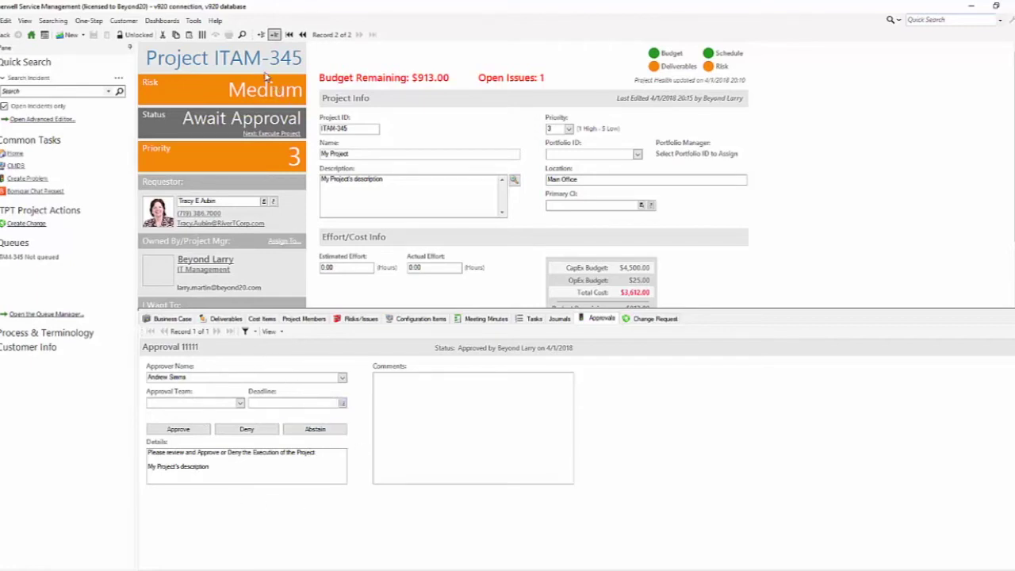
click(265, 134)
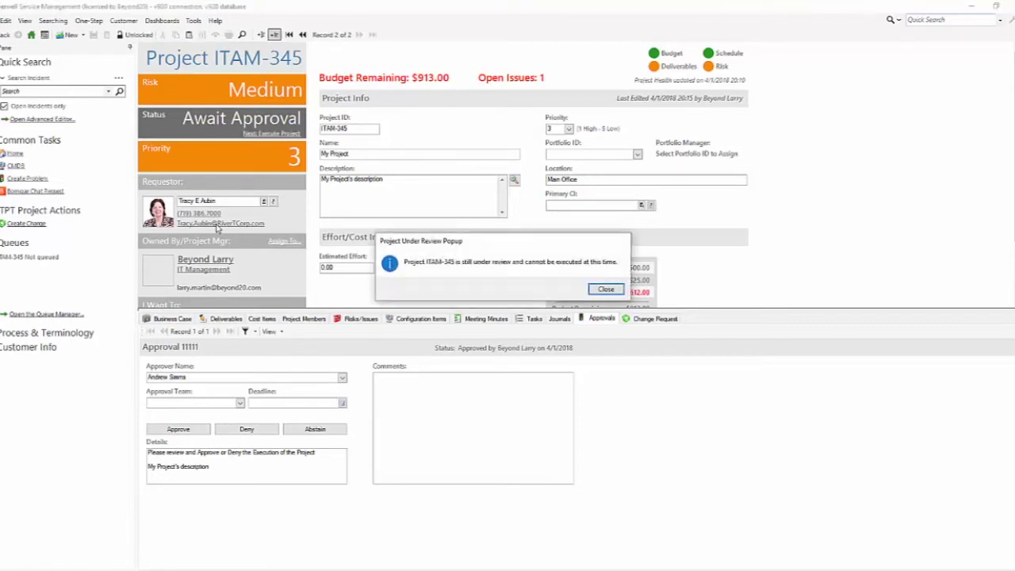
click(606, 288)
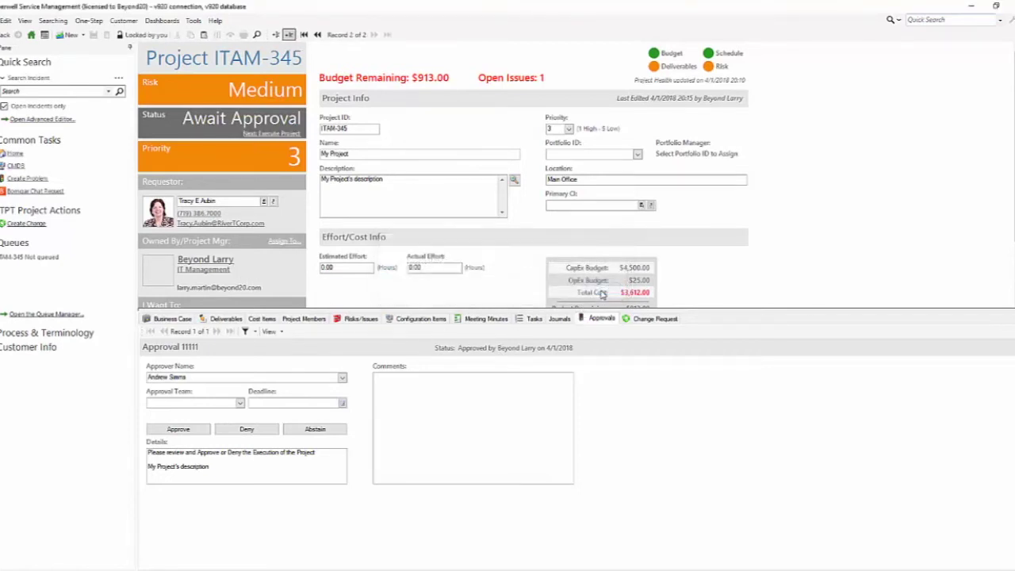
click(279, 34)
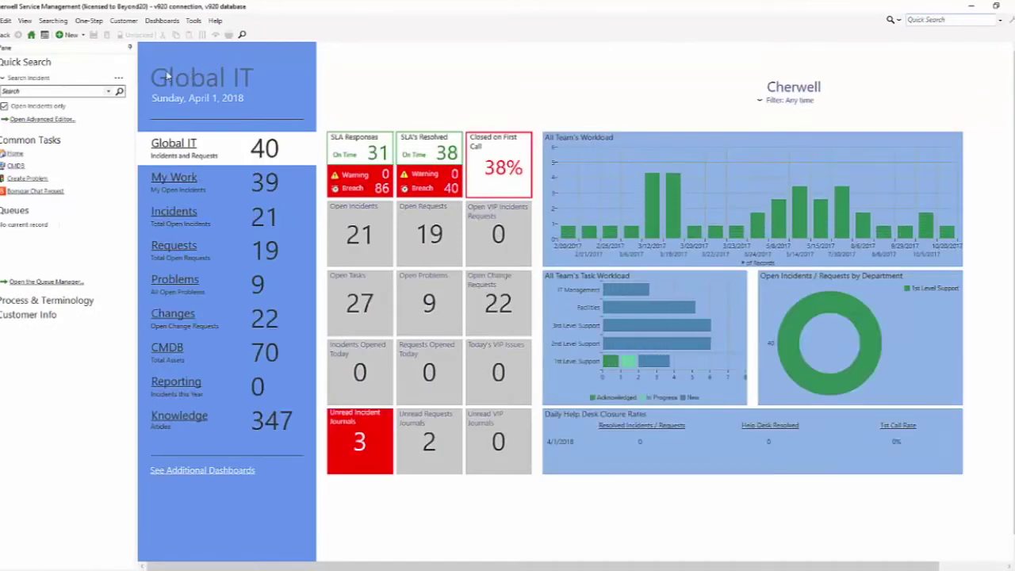
Create a new ITPT project and pick its requestor contact.
click(71, 34)
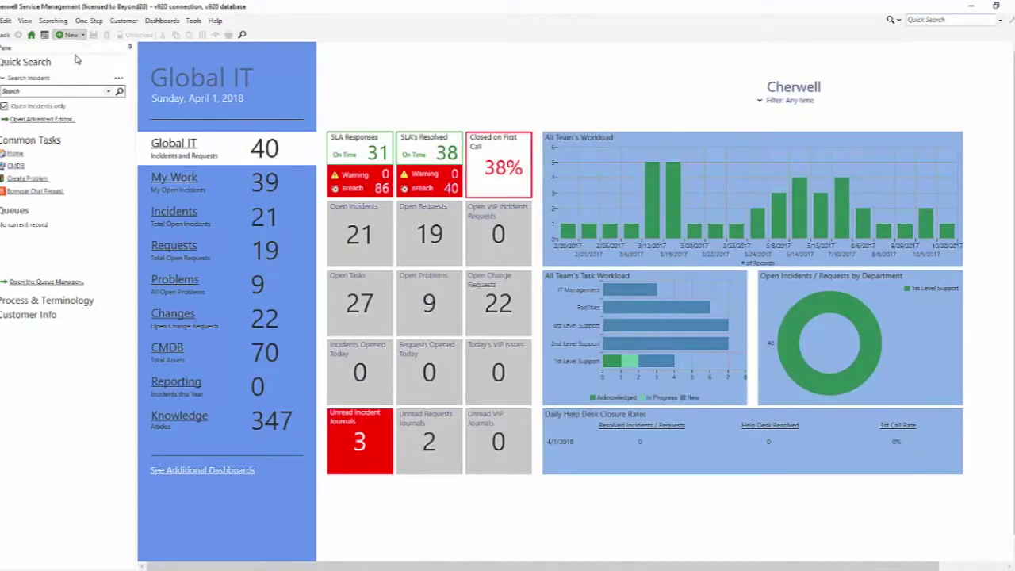
click(88, 181)
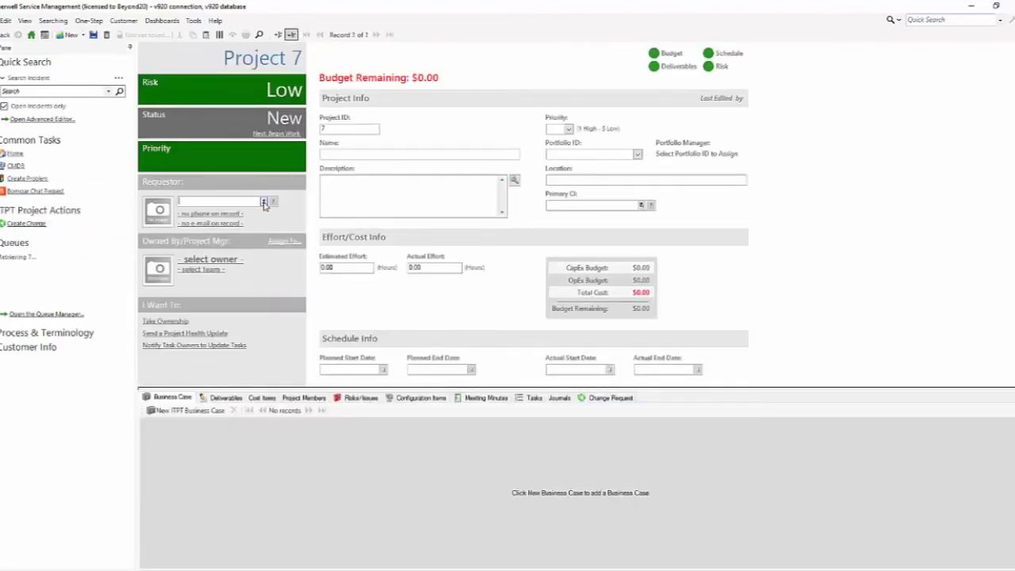
click(264, 203)
double_click(517, 252)
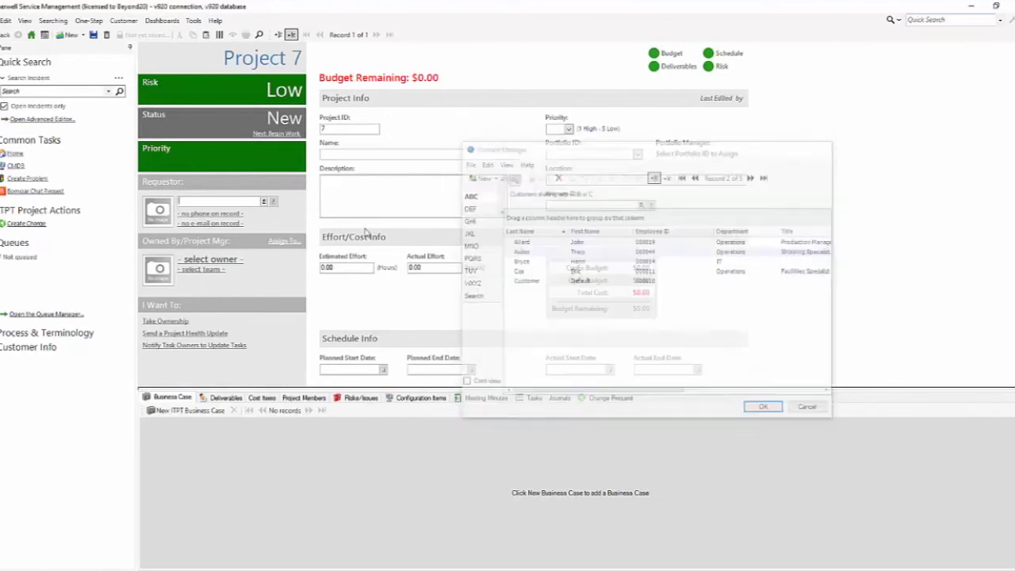
Take ownership of the project under the IT Management team.
click(181, 321)
click(190, 270)
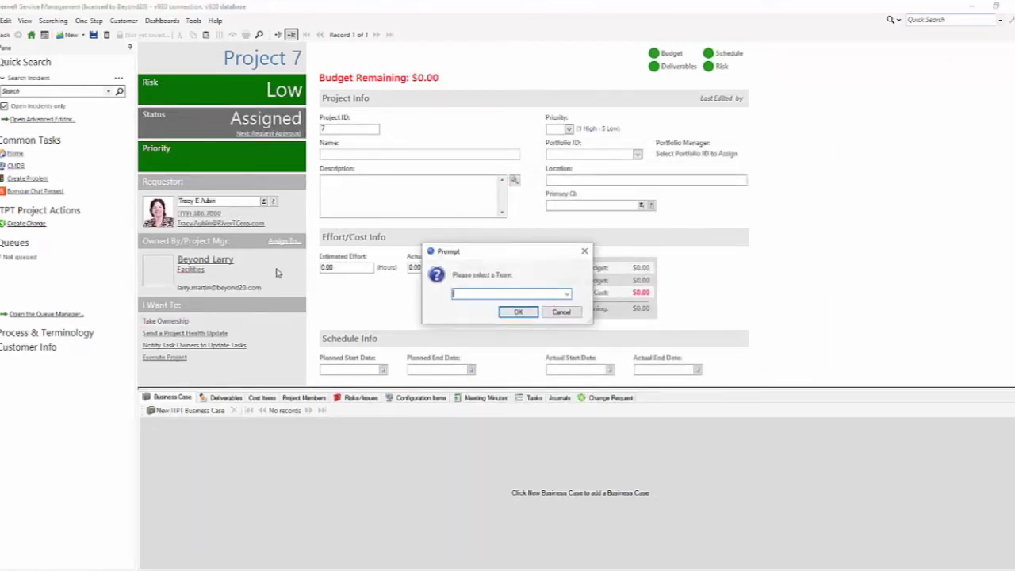
click(567, 295)
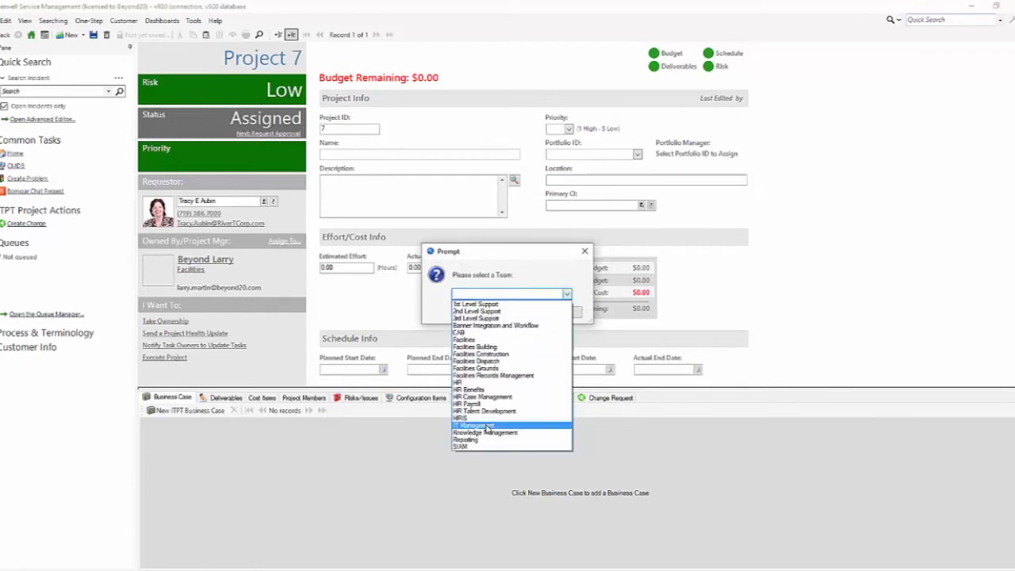
click(479, 429)
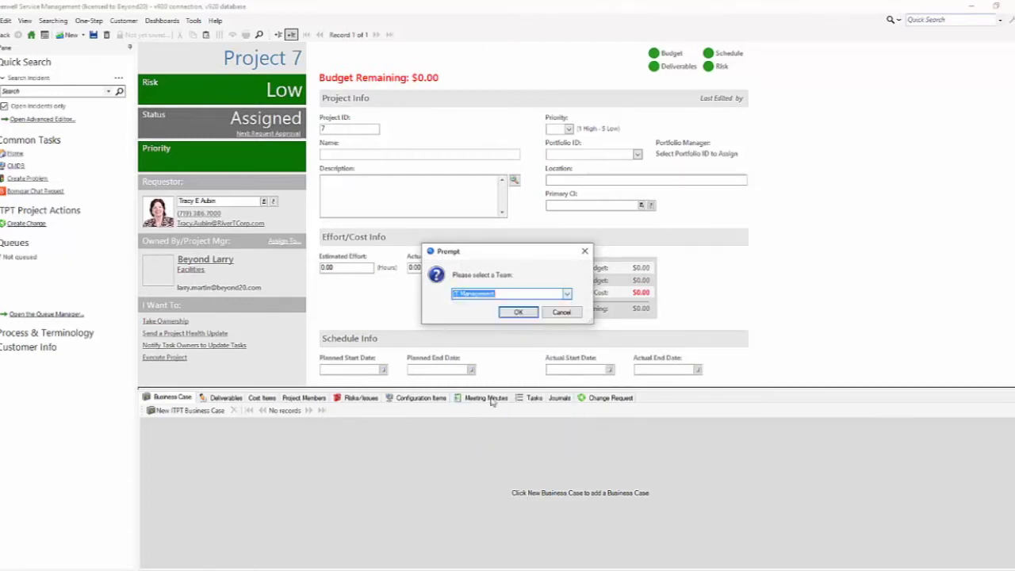
click(517, 311)
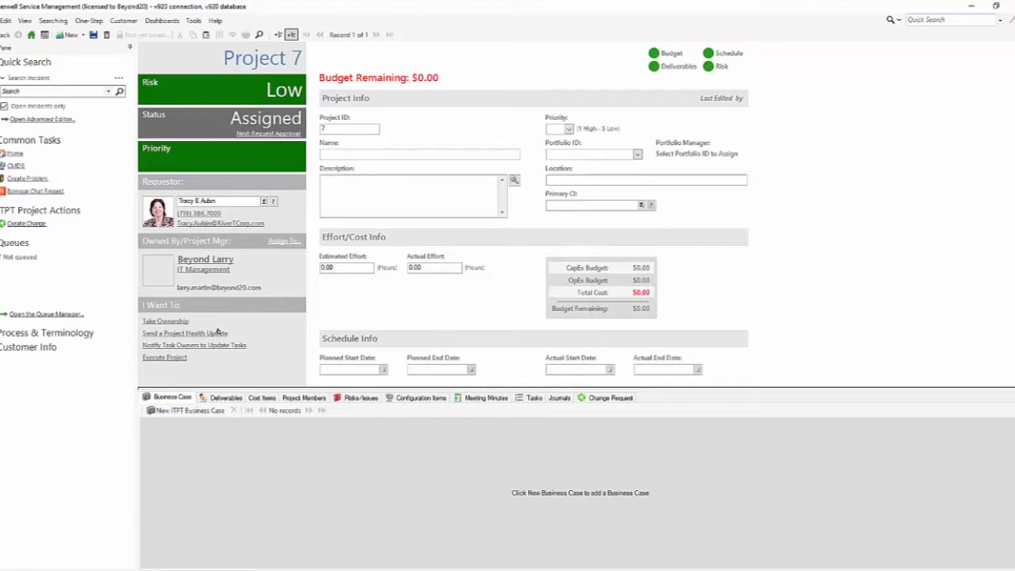
Replace the placeholder project ID 7 with ITPT74.
double_click(346, 131)
key(BackSpace)
key(Tab)
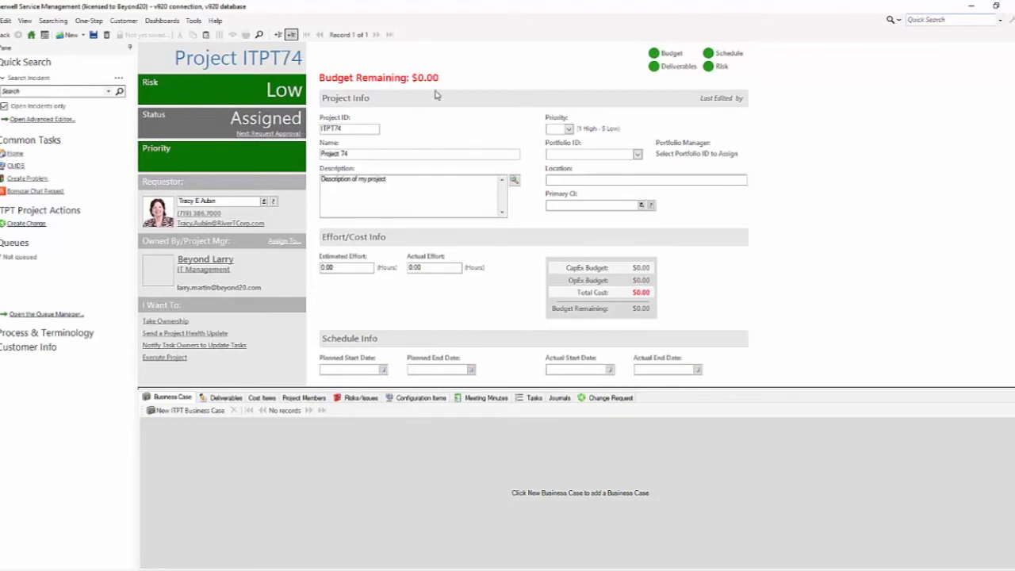
Set the project priority to 3 and the portfolio ID to ITBV2013.
click(568, 129)
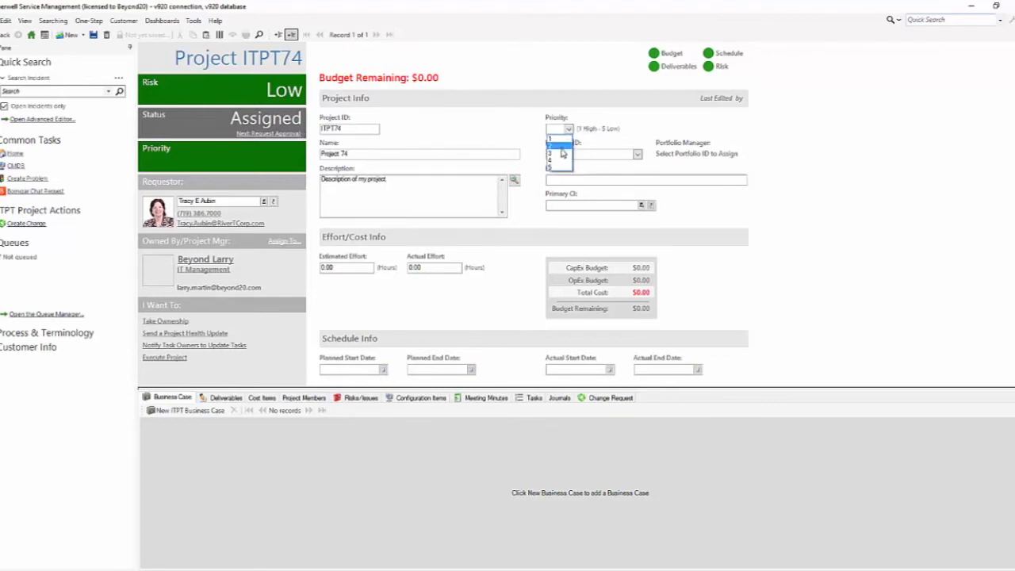
click(557, 150)
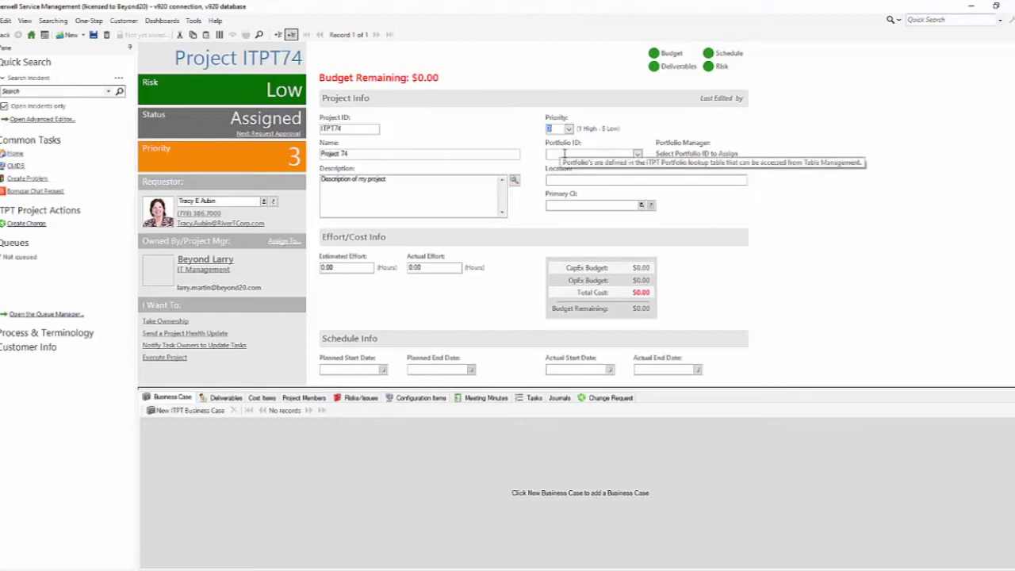
click(638, 154)
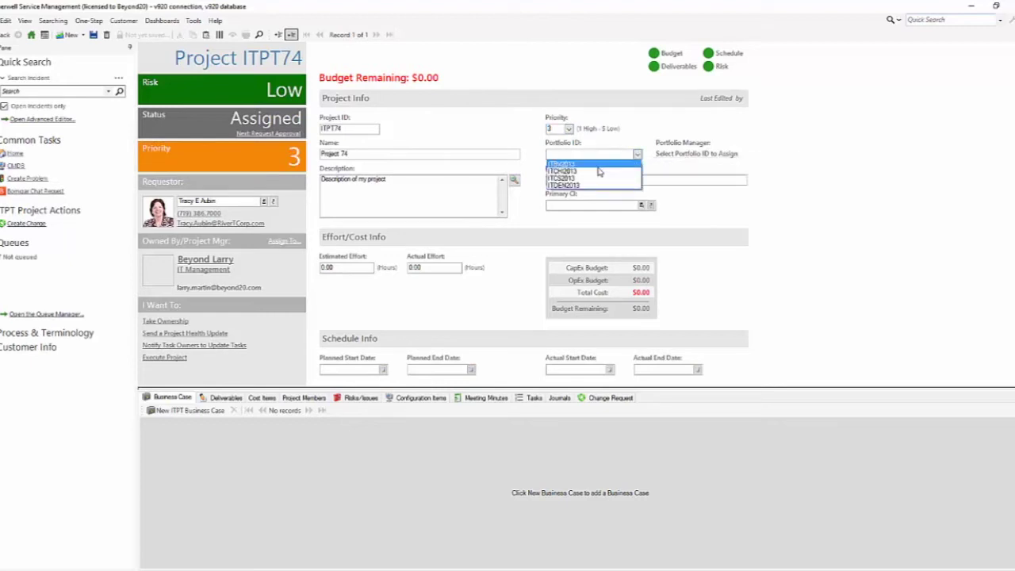
click(591, 171)
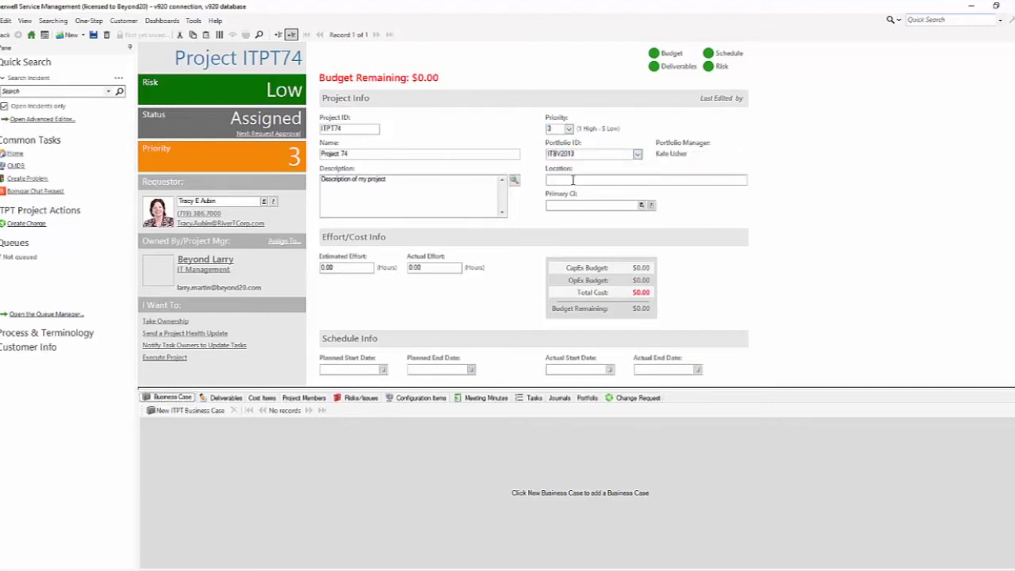
click(573, 180)
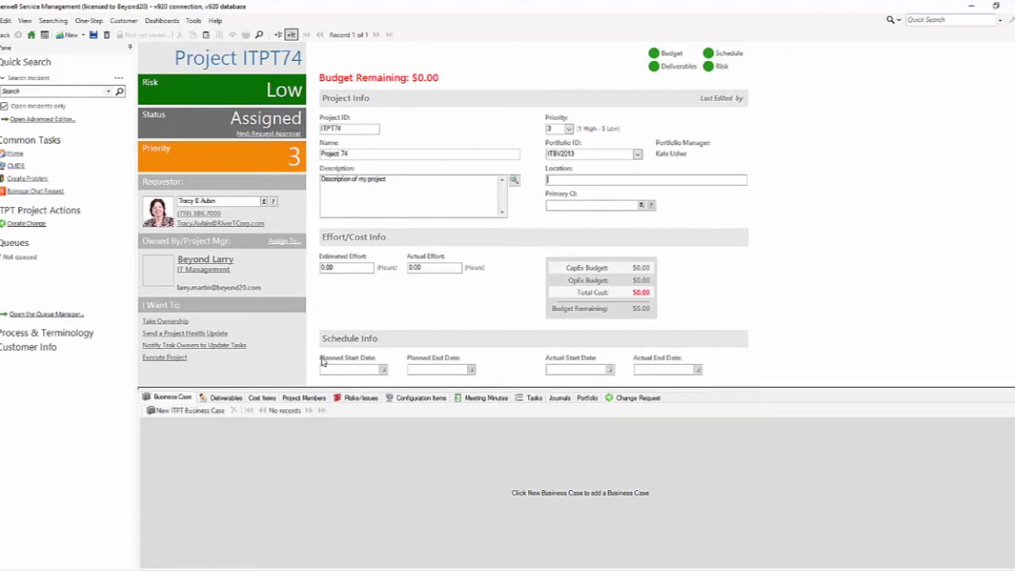
Set planned start 4/2/2018 and planned end 4/27/2018, then save ITPT74.
click(384, 371)
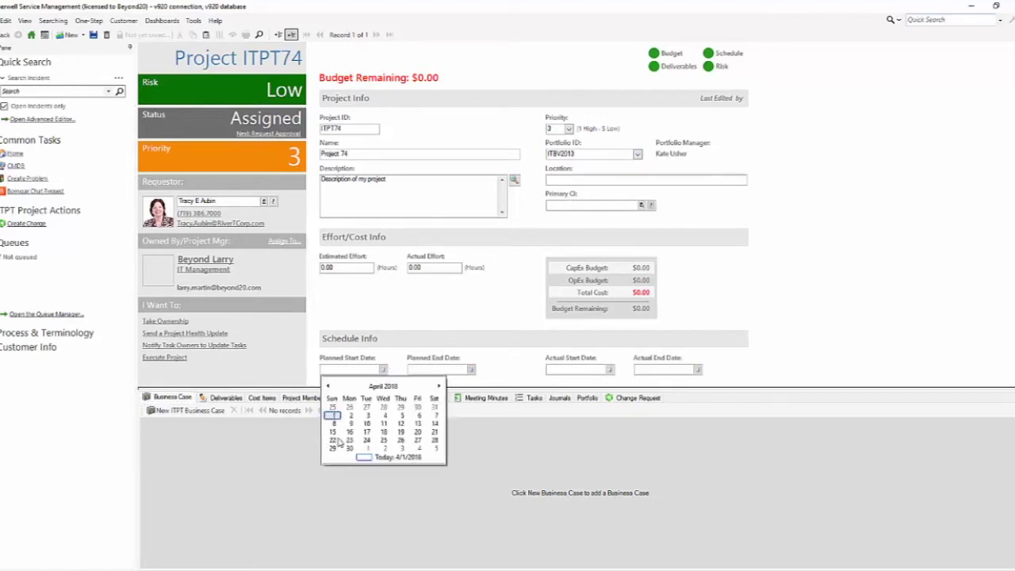
click(351, 415)
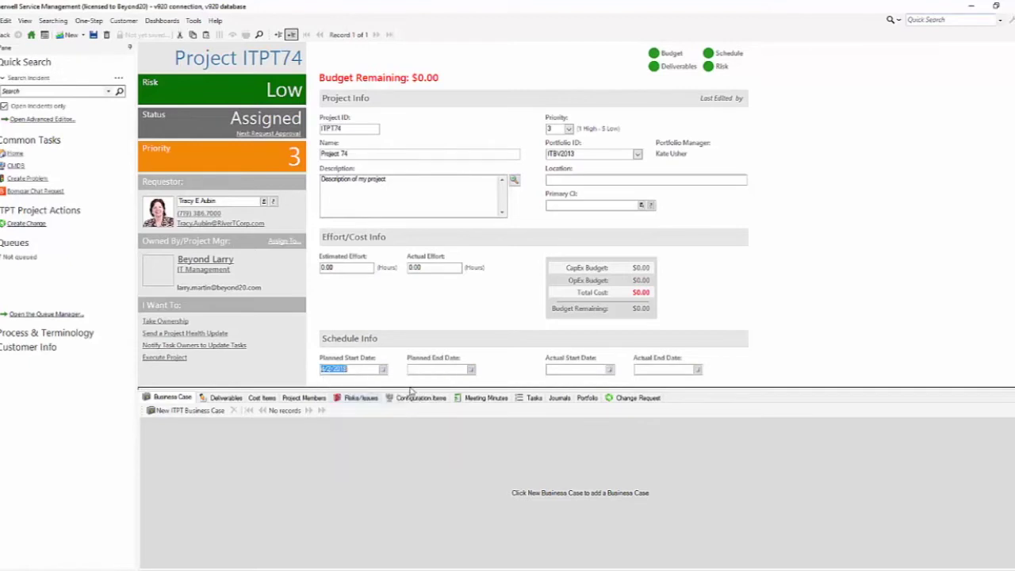
click(471, 370)
click(506, 440)
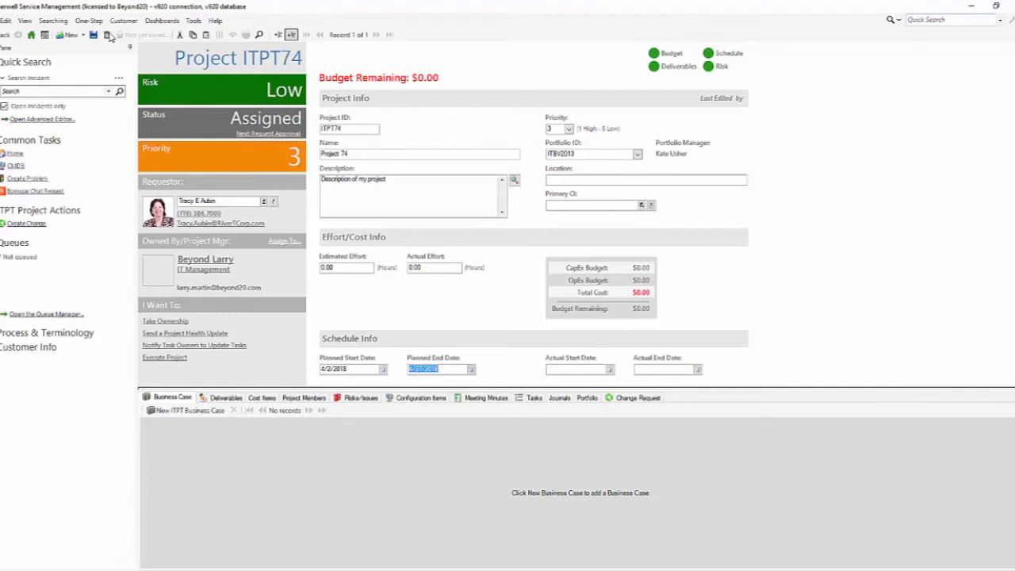
click(93, 35)
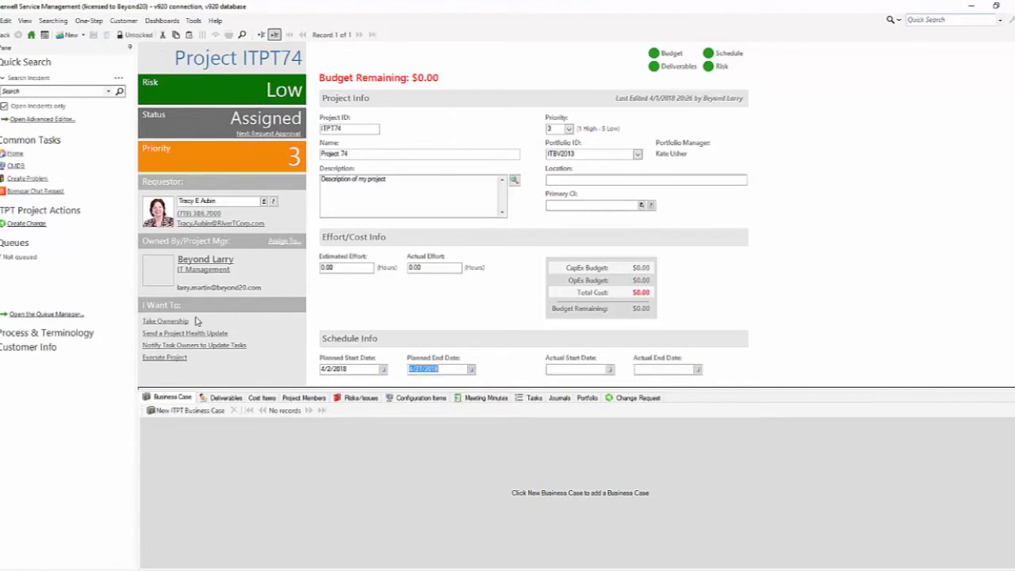
Add the first project user as Team Member with notification e-mail and Approver on, and save.
click(304, 399)
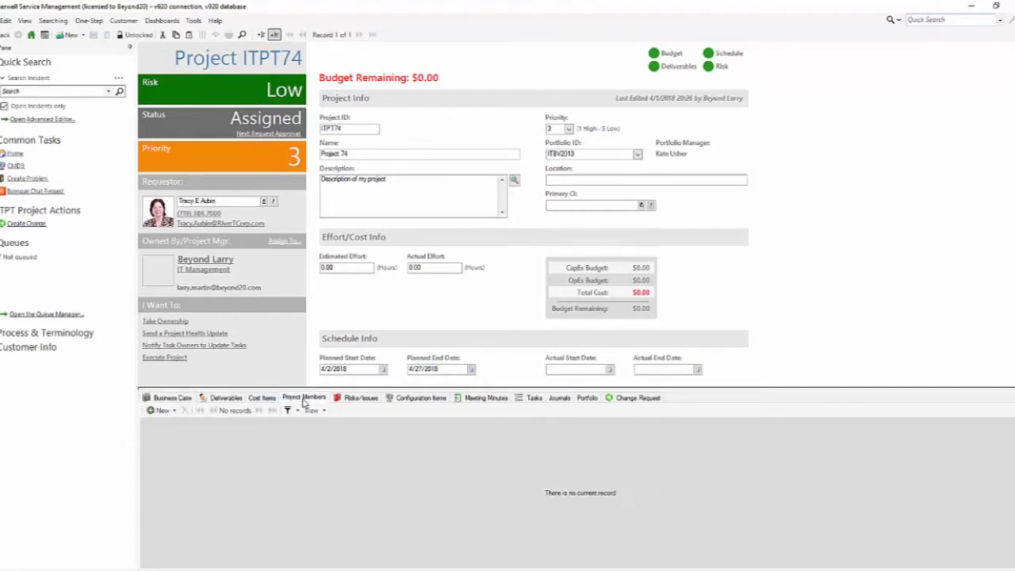
click(166, 410)
click(183, 436)
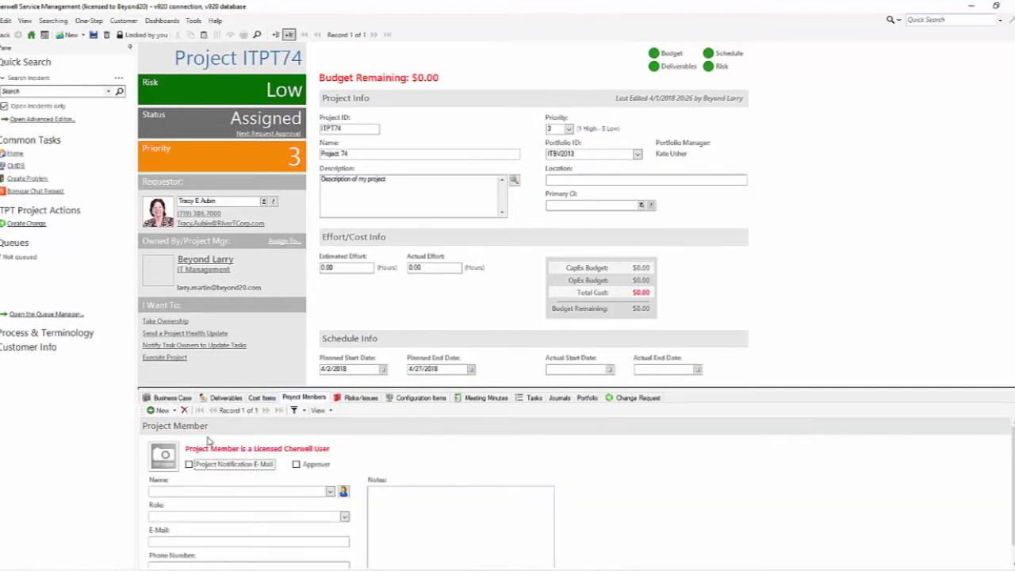
click(209, 466)
click(297, 465)
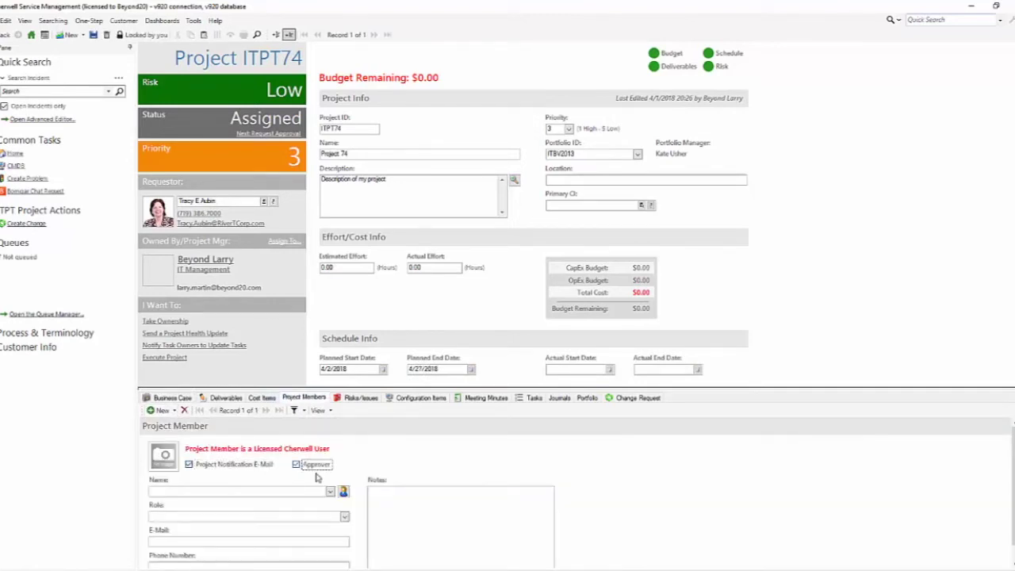
click(331, 491)
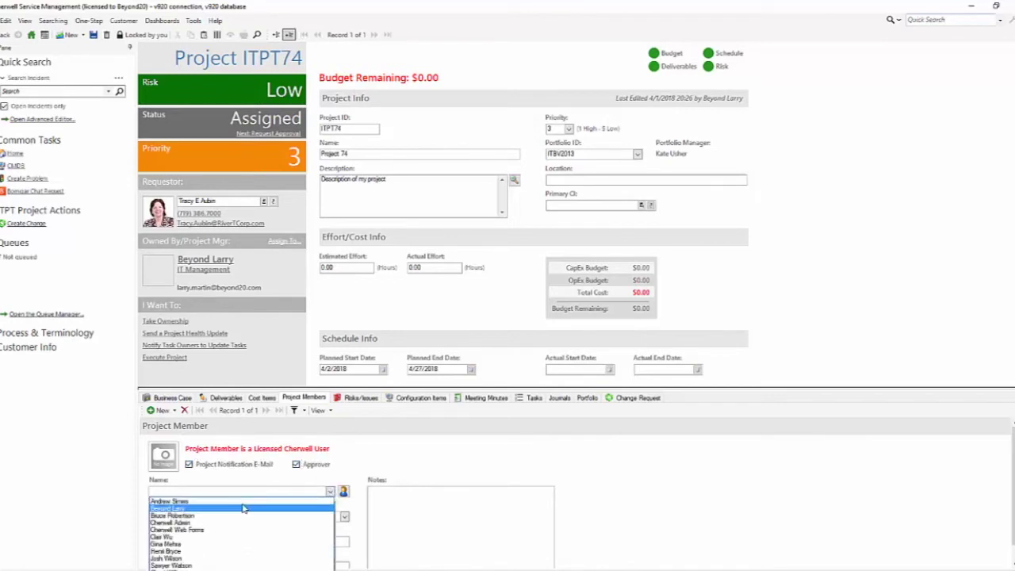
click(204, 501)
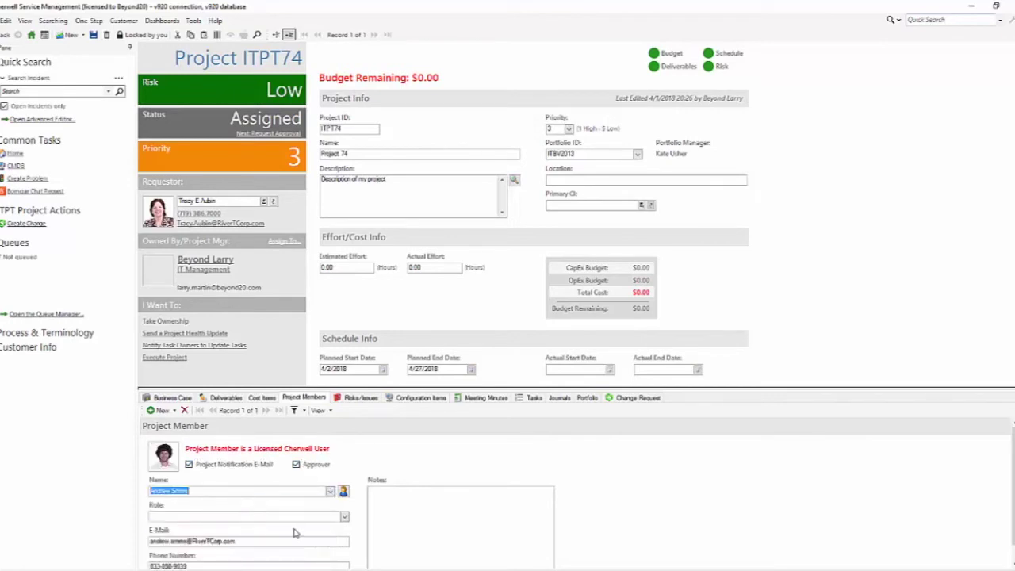
click(343, 520)
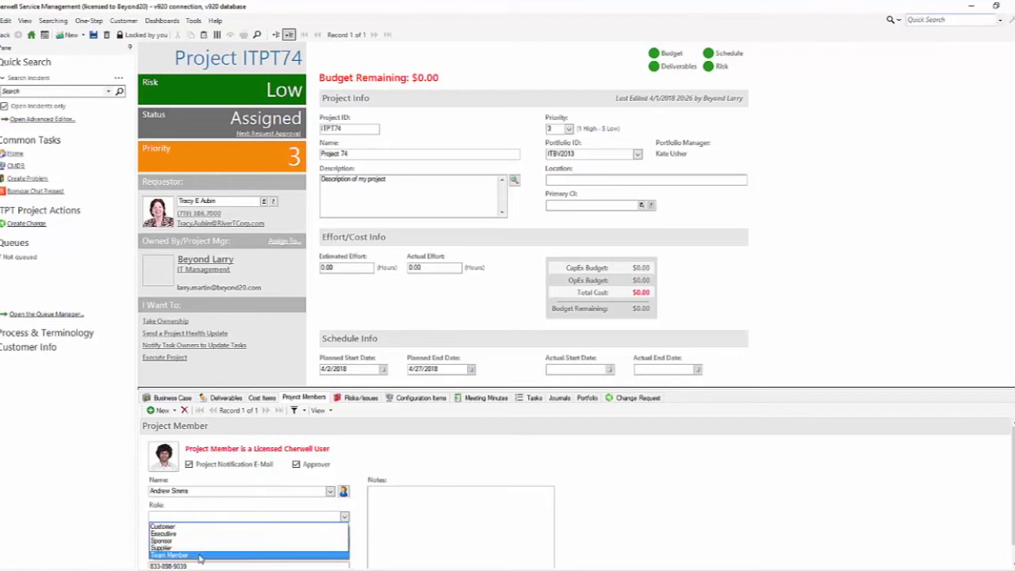
click(198, 555)
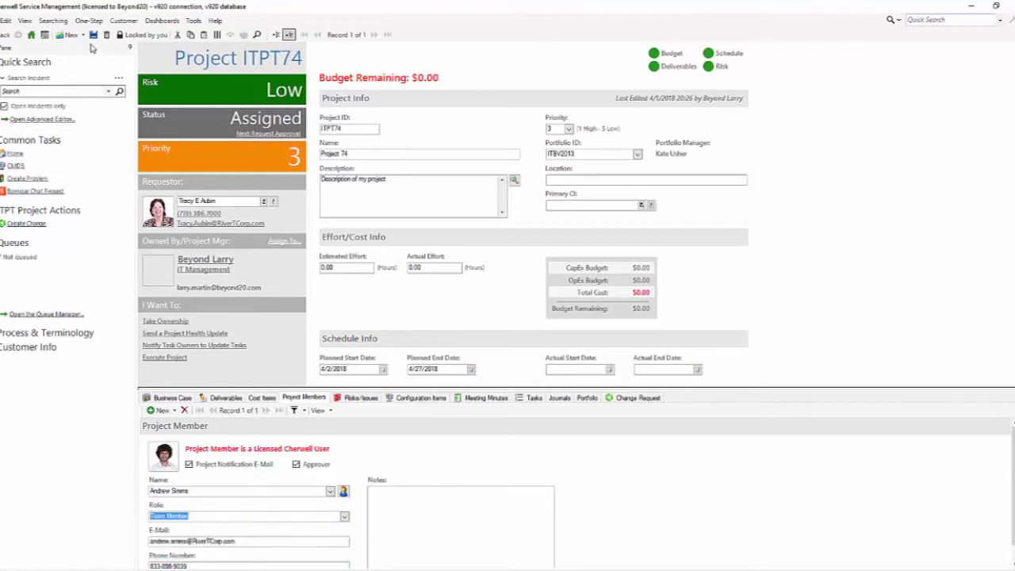
click(92, 35)
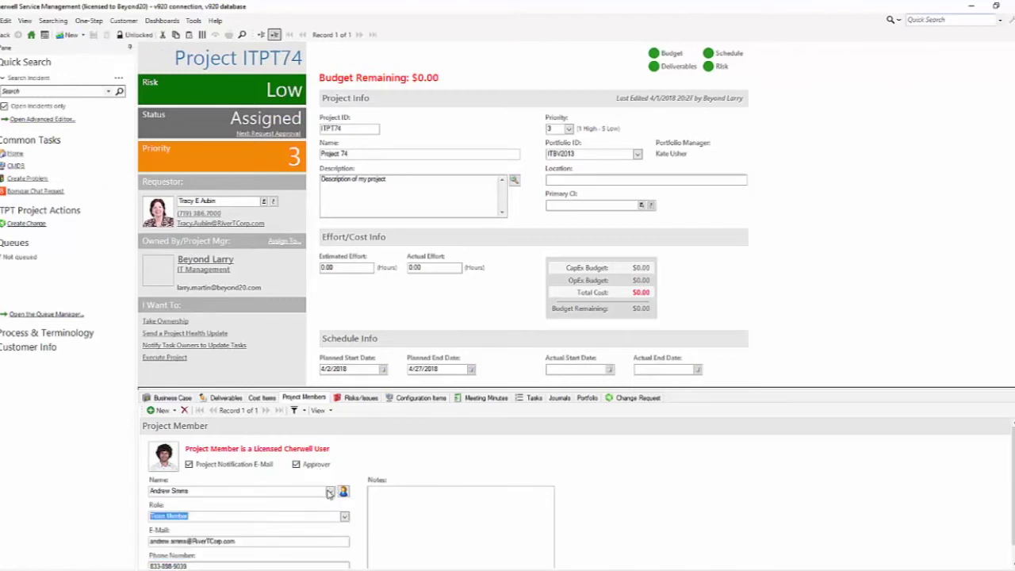
Add a second project user as Team Member and save it.
click(174, 410)
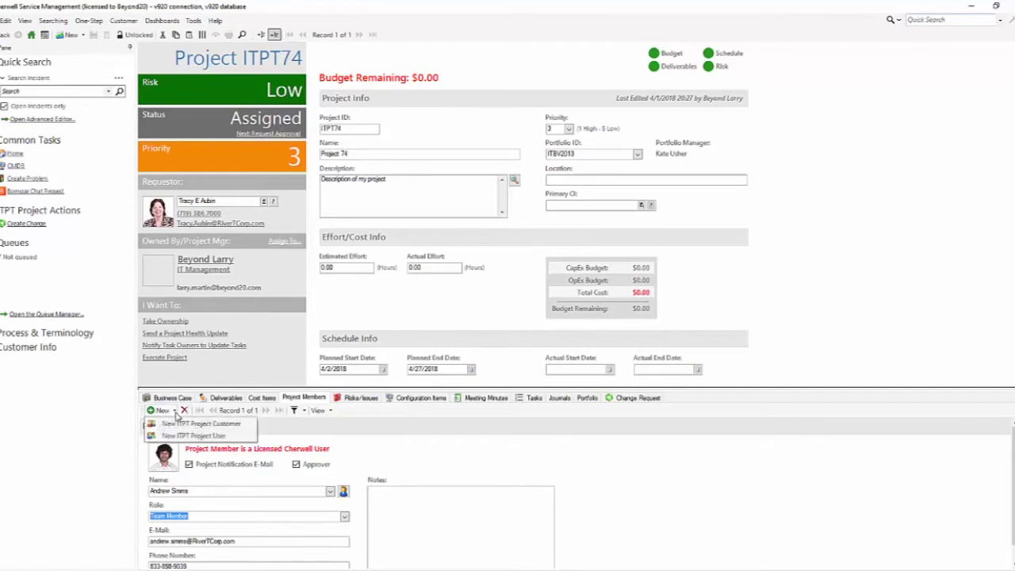
click(167, 436)
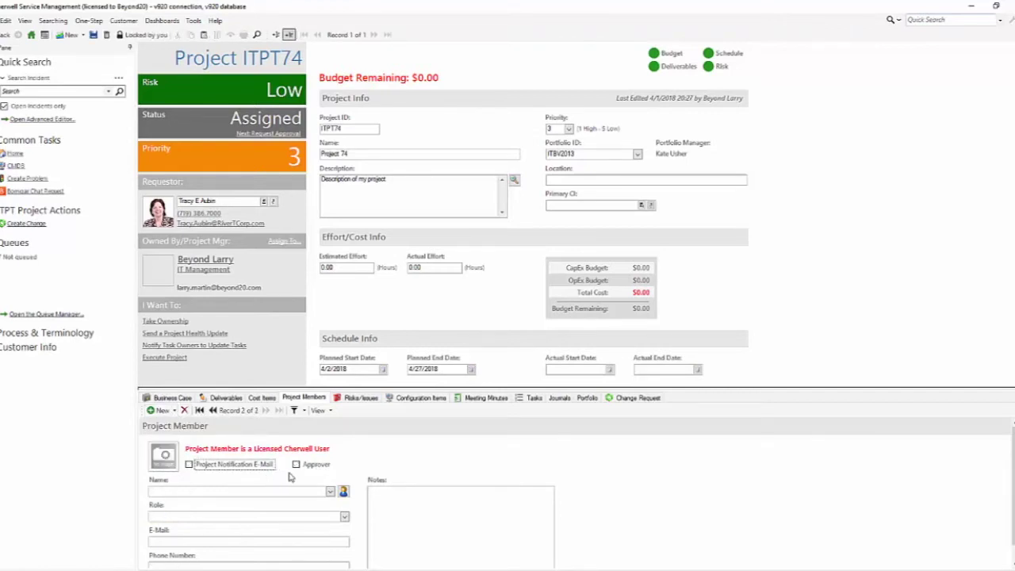
click(330, 491)
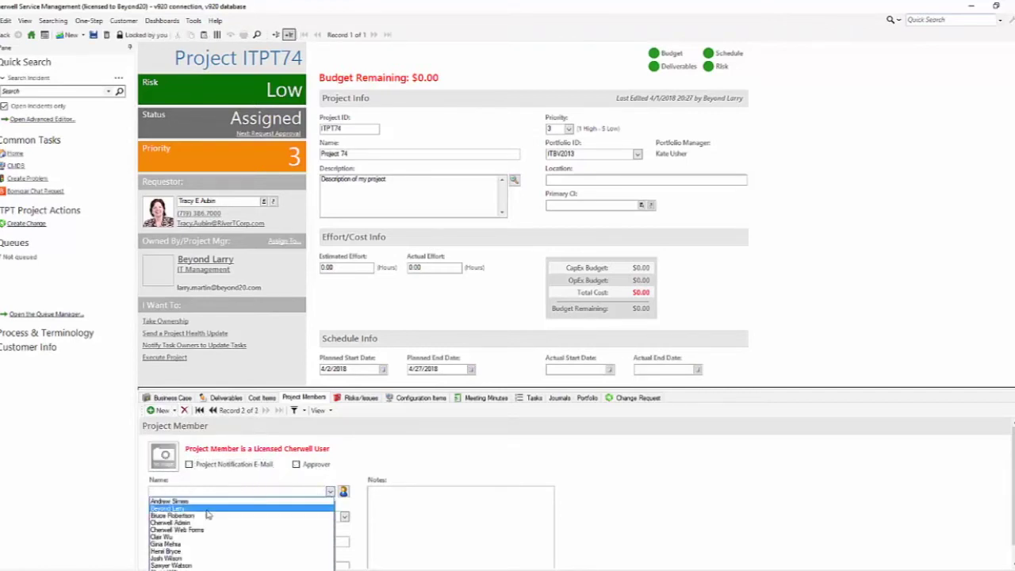
click(205, 515)
click(344, 516)
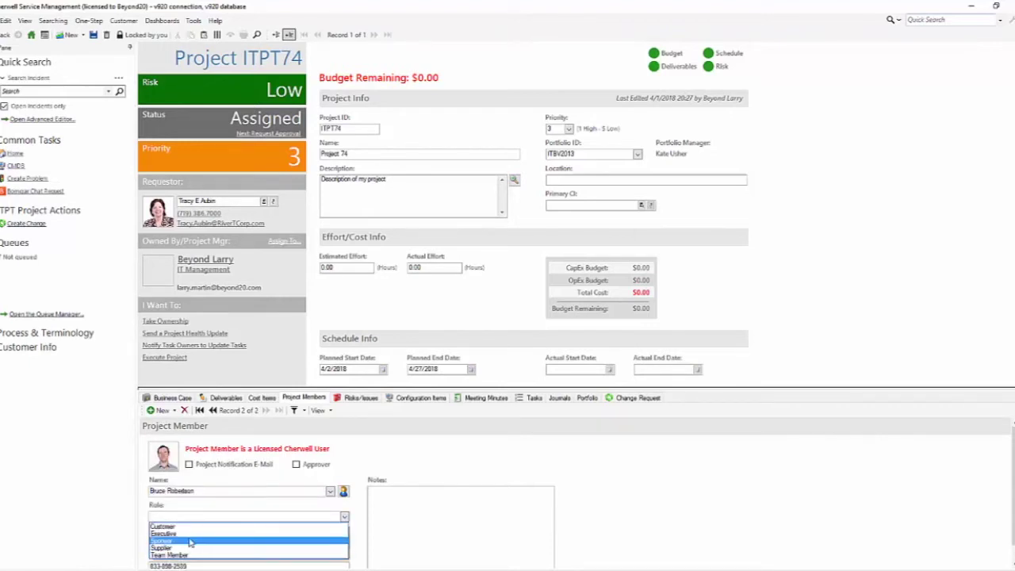
click(190, 555)
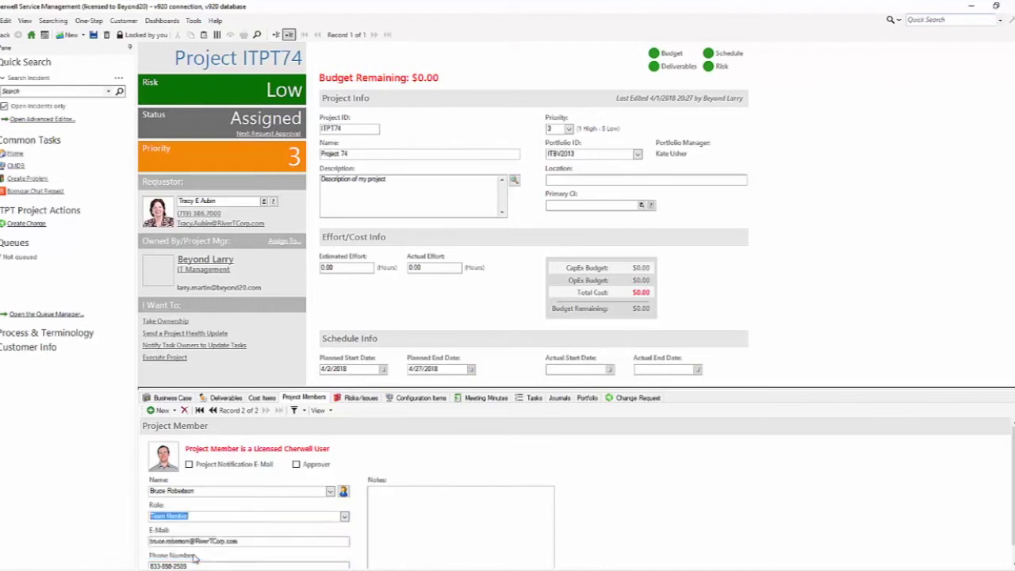
click(93, 35)
click(212, 410)
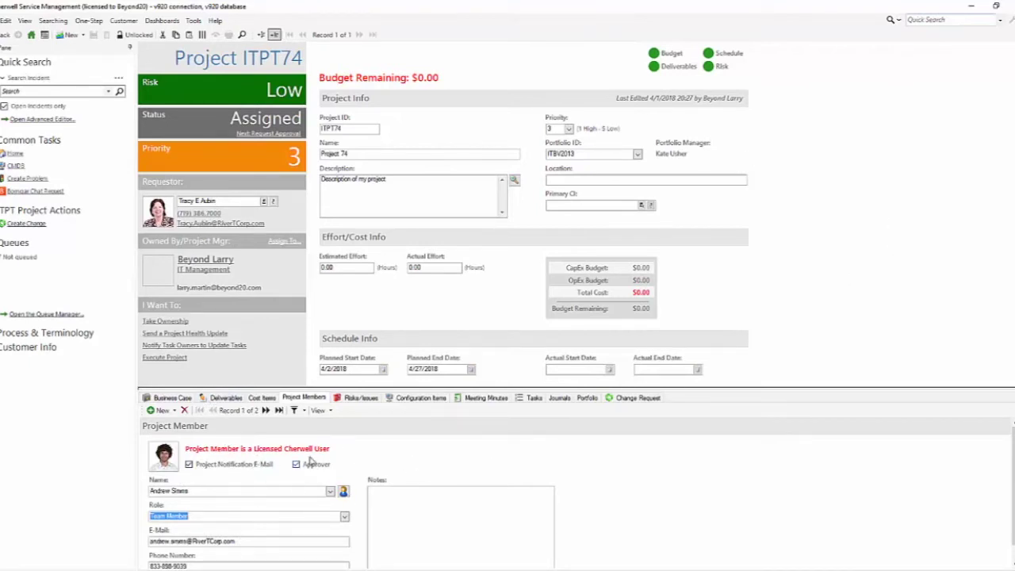
Request approval for ITPT74, confirming the approver e-mail and saving the project.
click(268, 134)
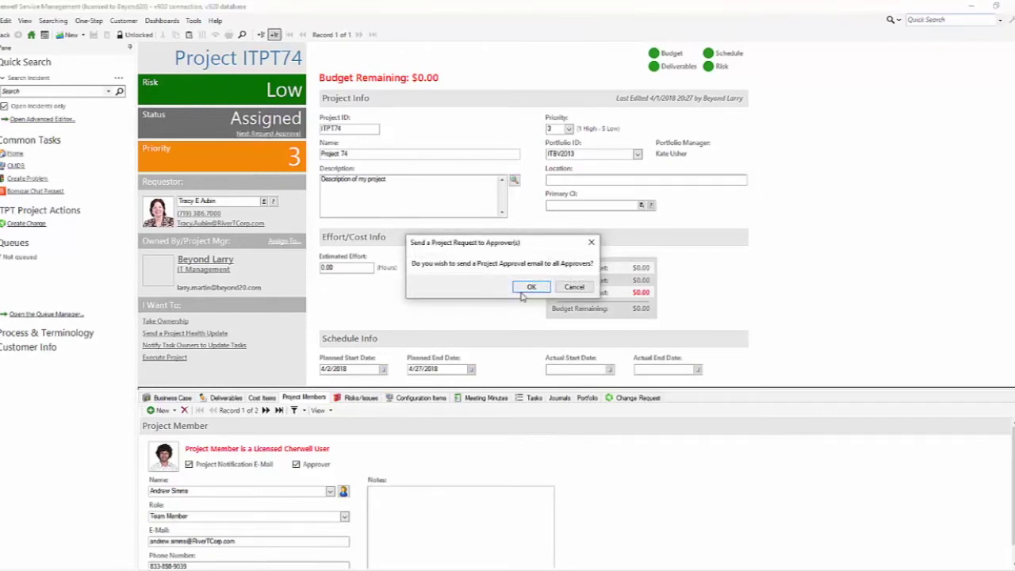
click(528, 287)
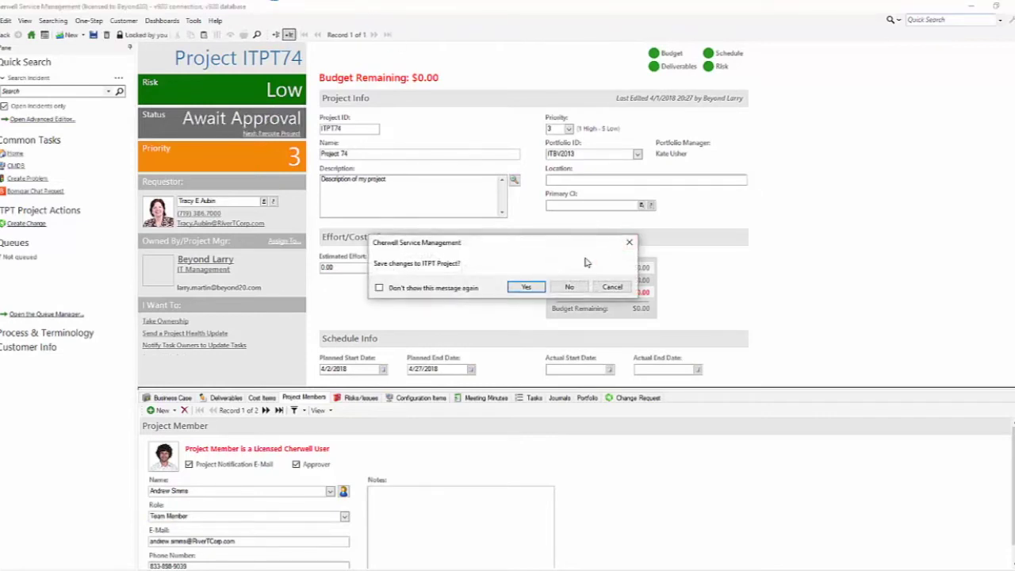
click(526, 287)
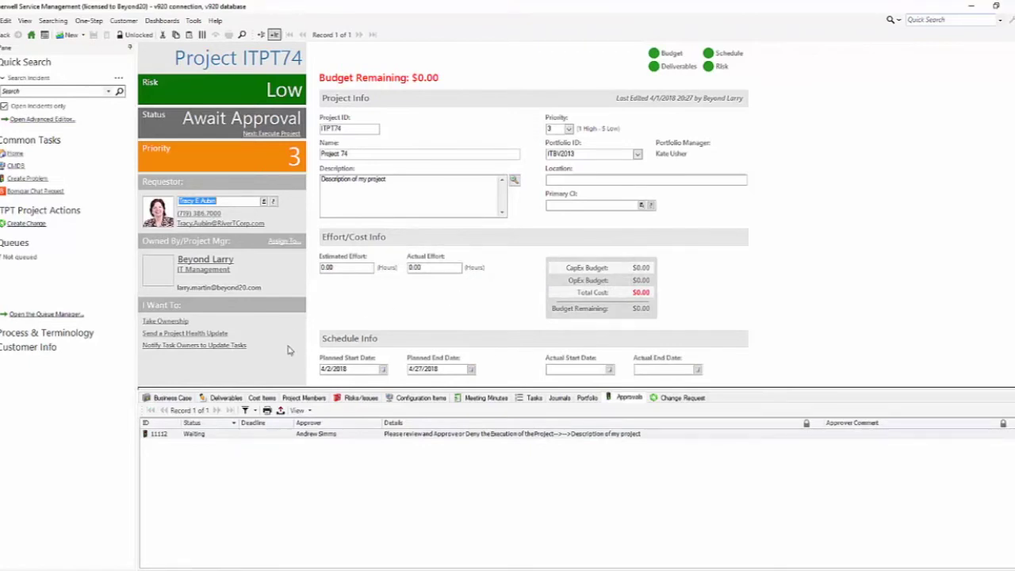
Approve the pending approval record 11112 and save it.
double_click(332, 436)
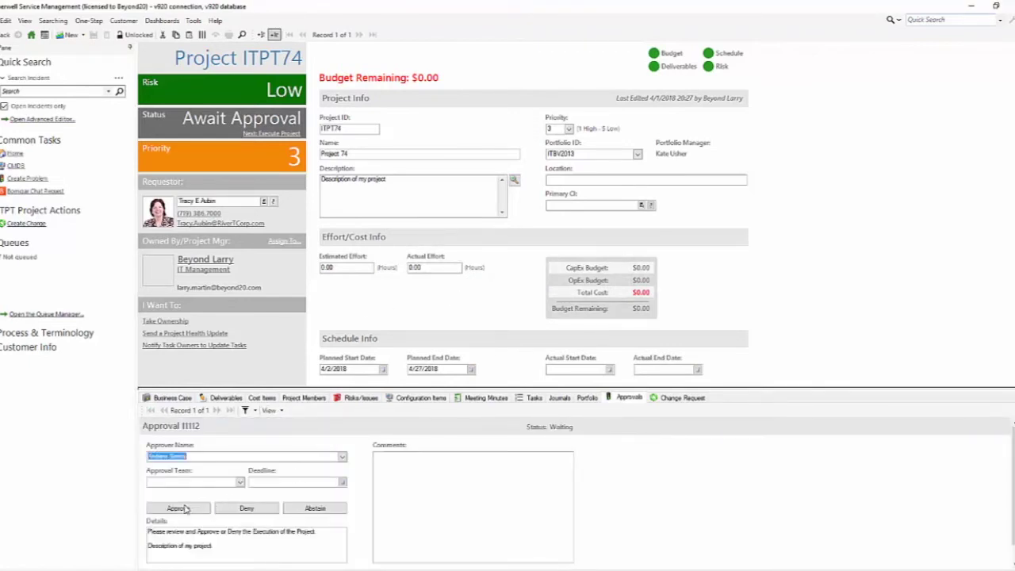
click(181, 507)
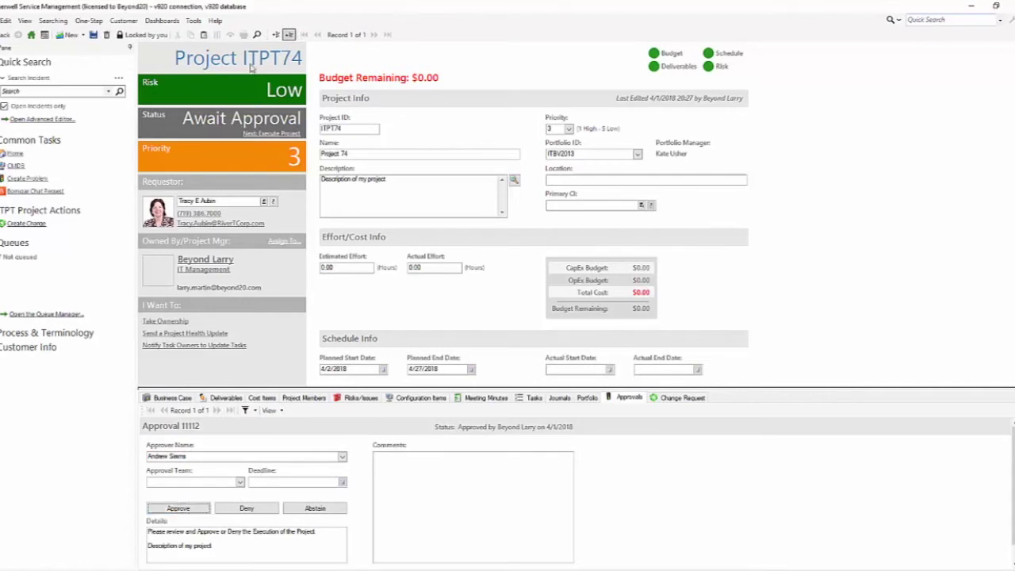
click(94, 35)
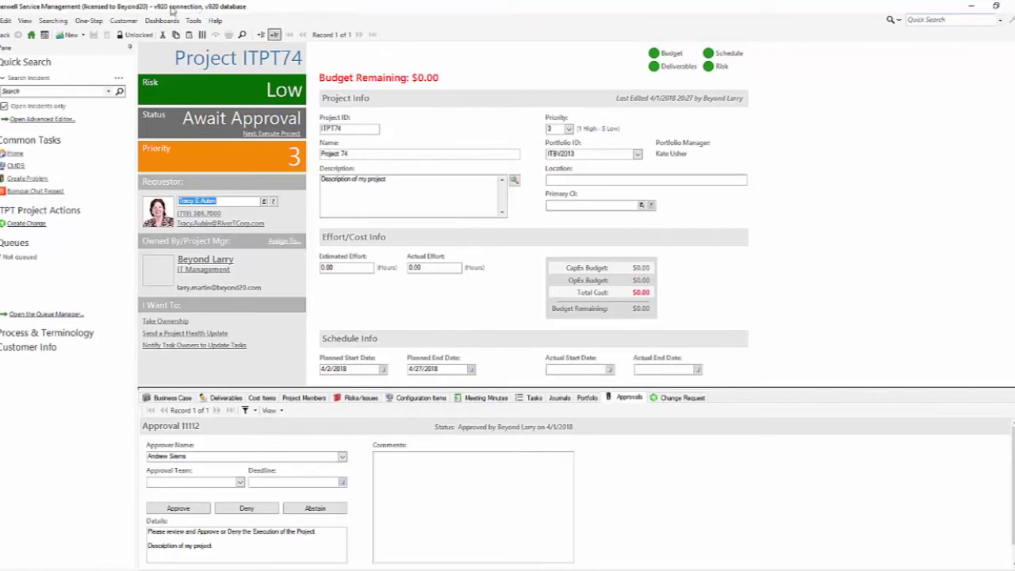
Check in One-Step Manager that Update Approval sets Project Approval to True.
click(98, 22)
click(172, 62)
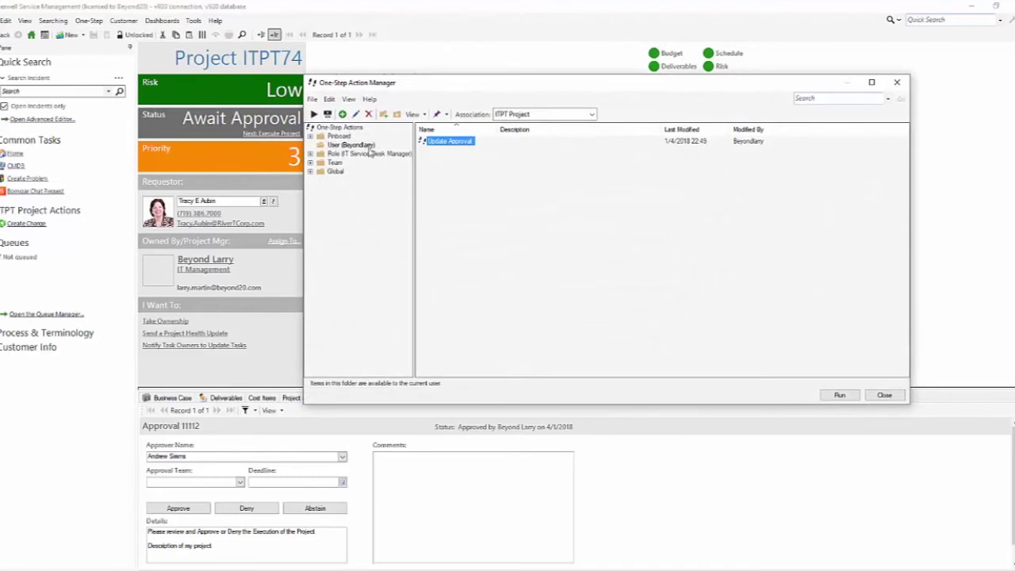
right_click(451, 142)
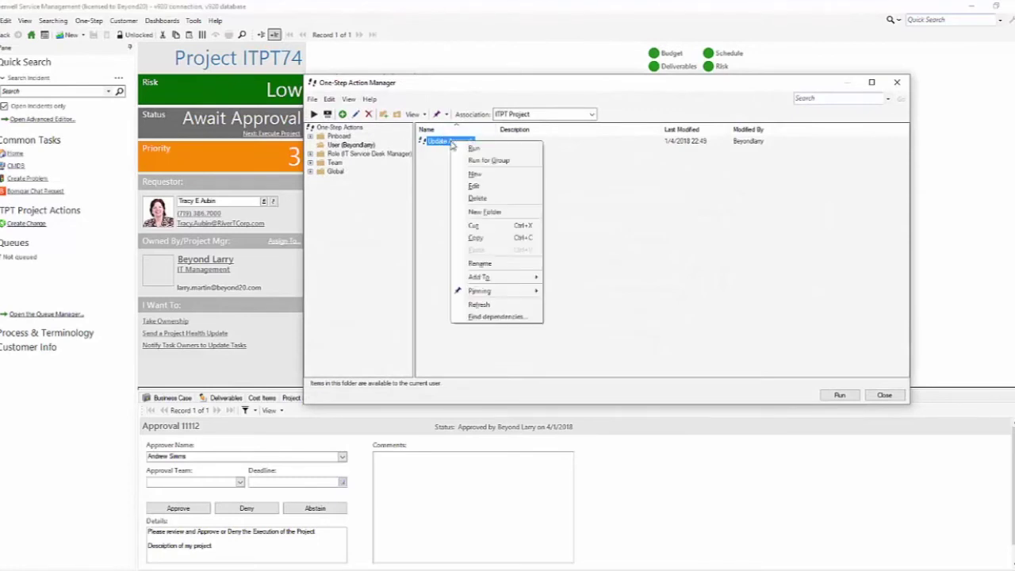
click(473, 185)
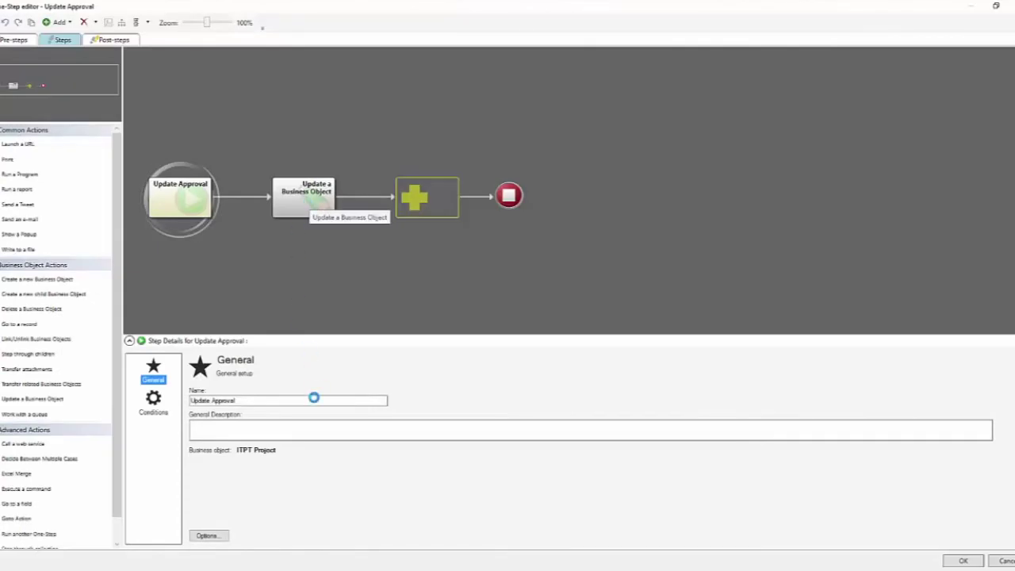
click(304, 196)
click(153, 400)
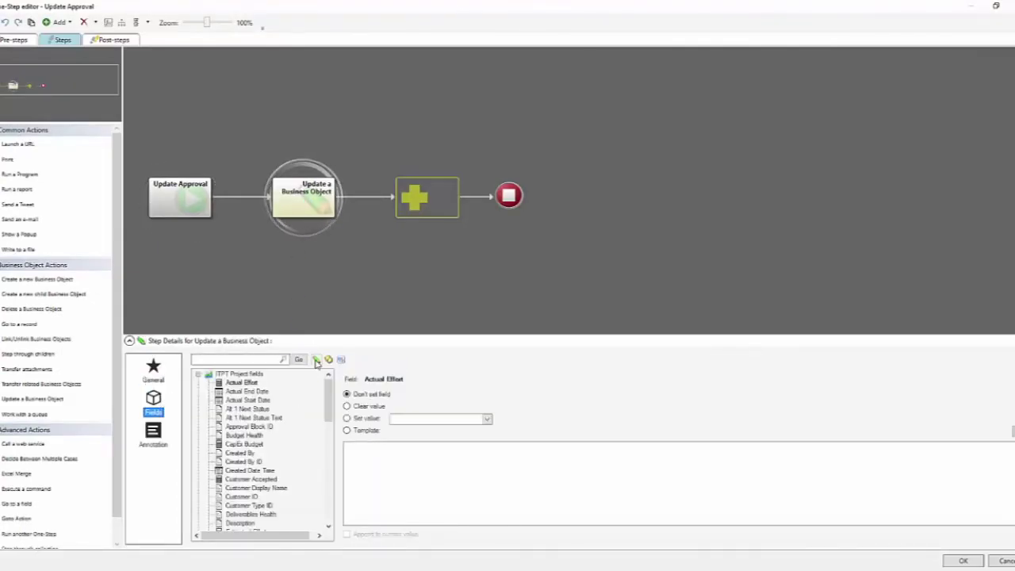
click(315, 360)
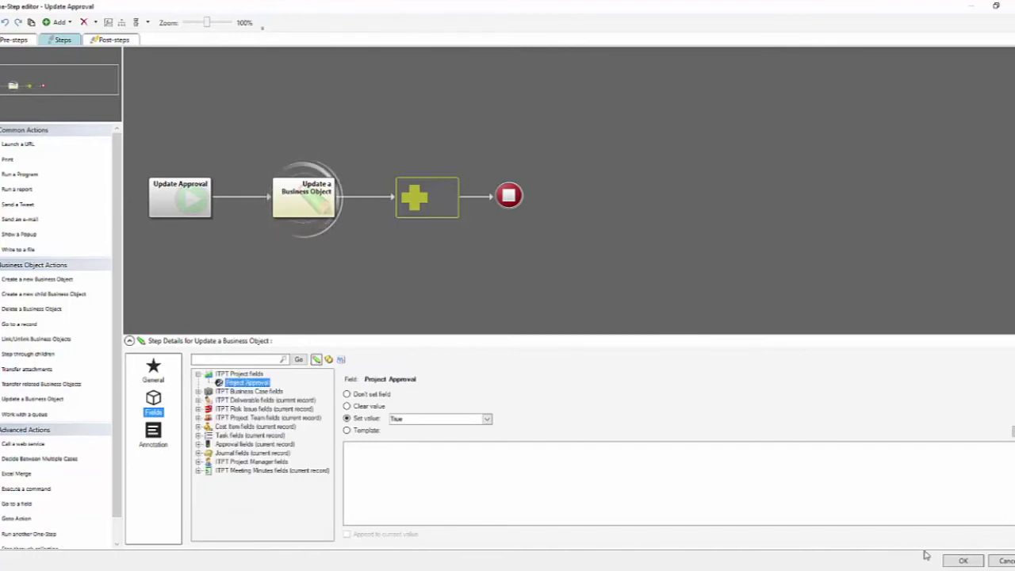
click(962, 560)
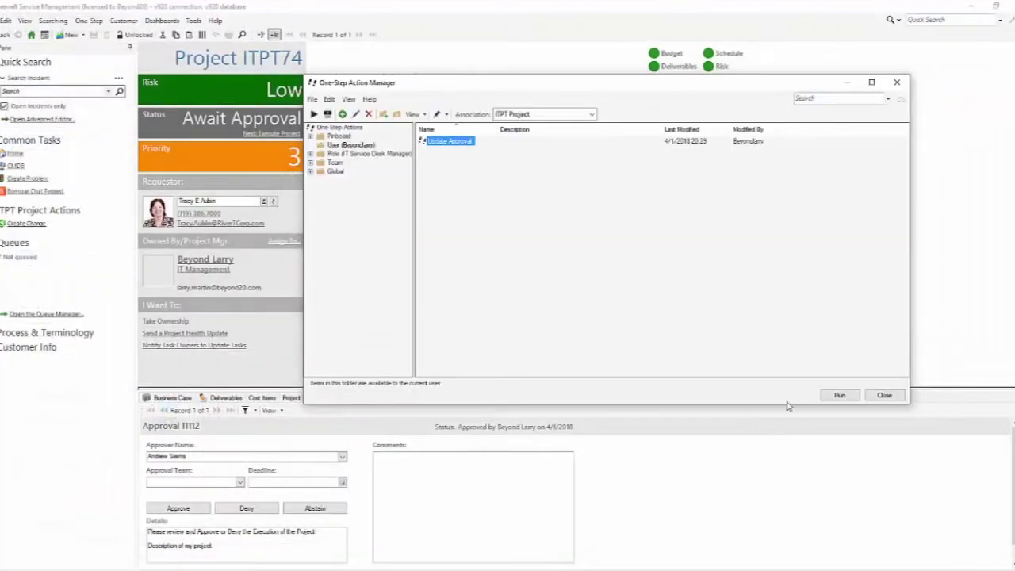
Run the Update Approval one-step on ITPT74 and save the project.
click(839, 395)
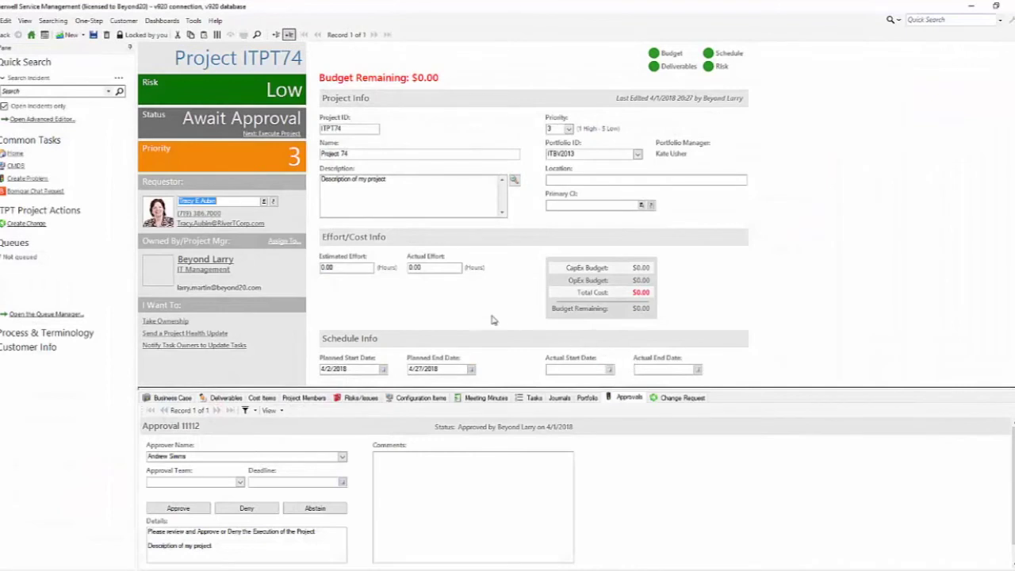
click(519, 288)
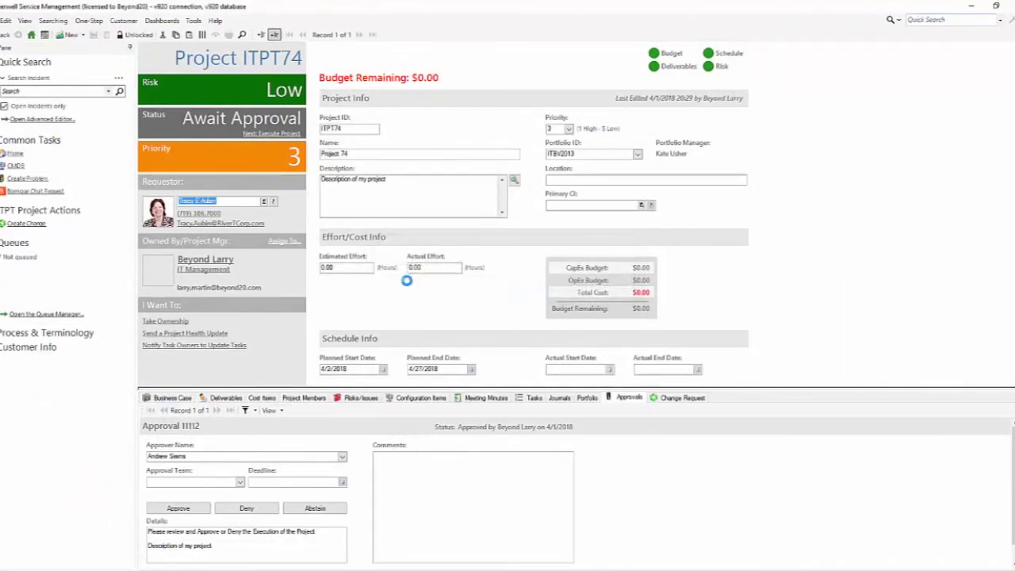
click(279, 134)
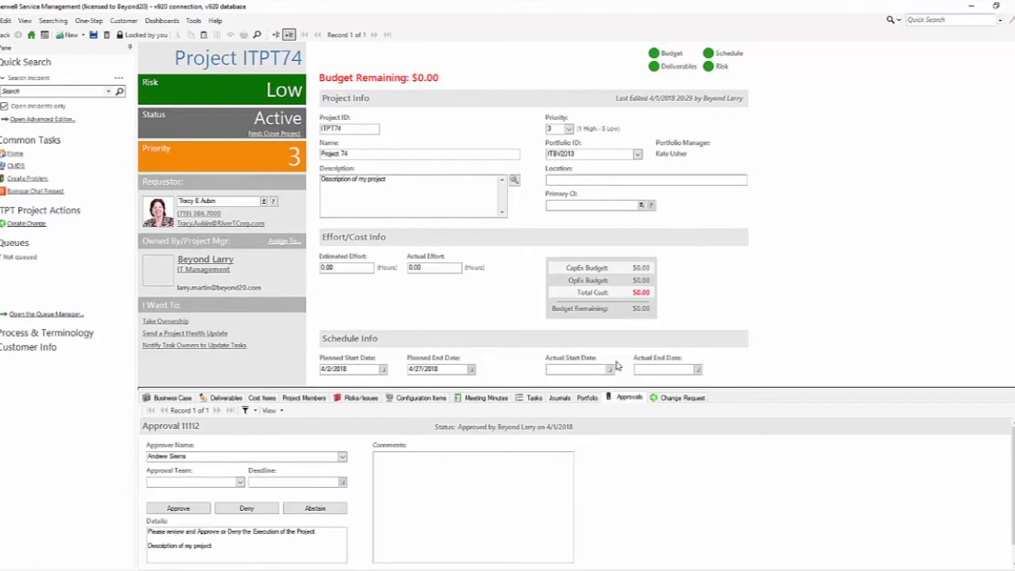
Enter 40 hours as ITPT74's estimated effort.
click(357, 266)
text(40)
key(Tab)
click(173, 397)
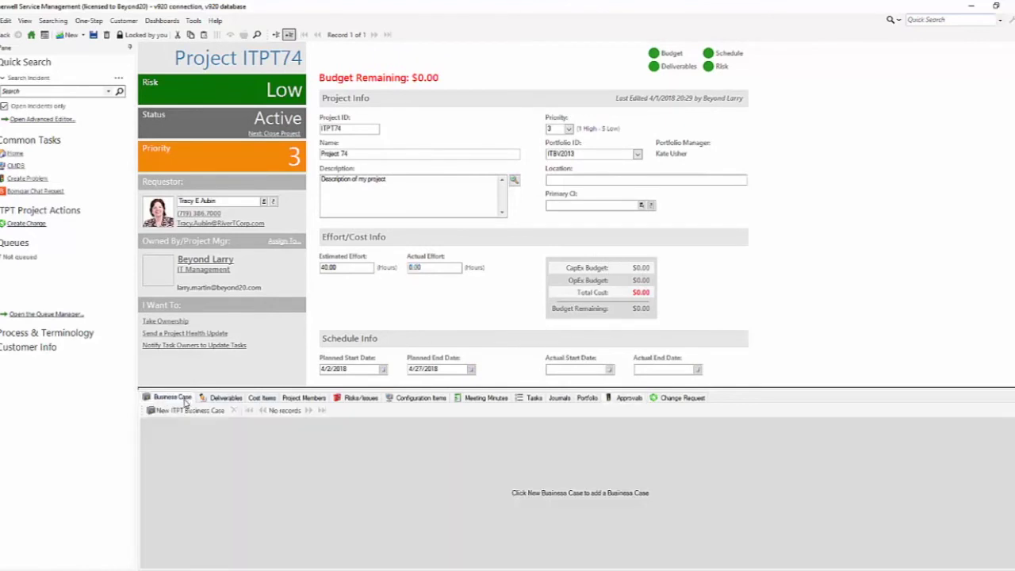
Create a business case with 'test' in reasons, cost and resource details, and save it.
click(176, 411)
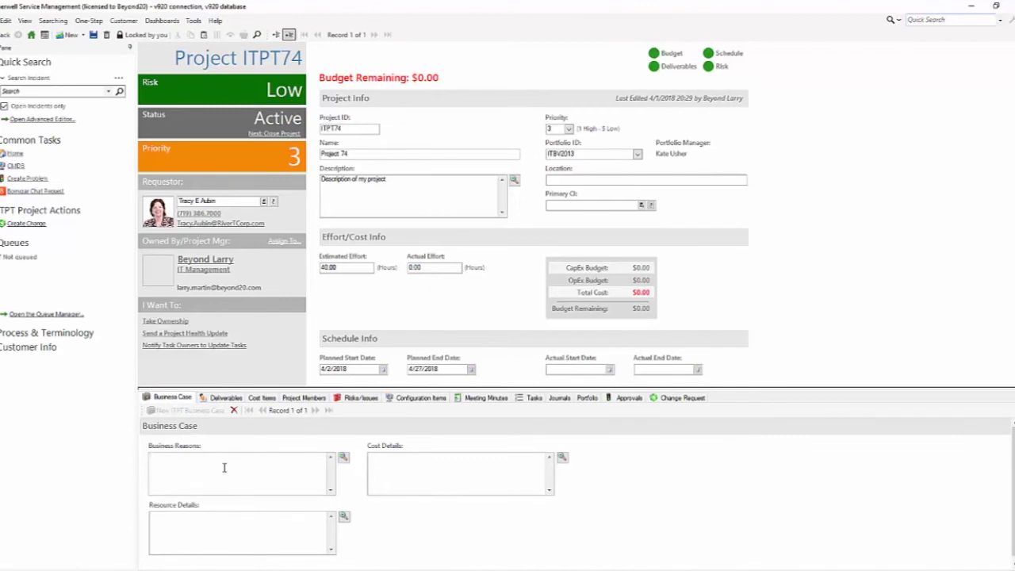
text(test)
click(220, 539)
text(test)
key(ctrl+s)
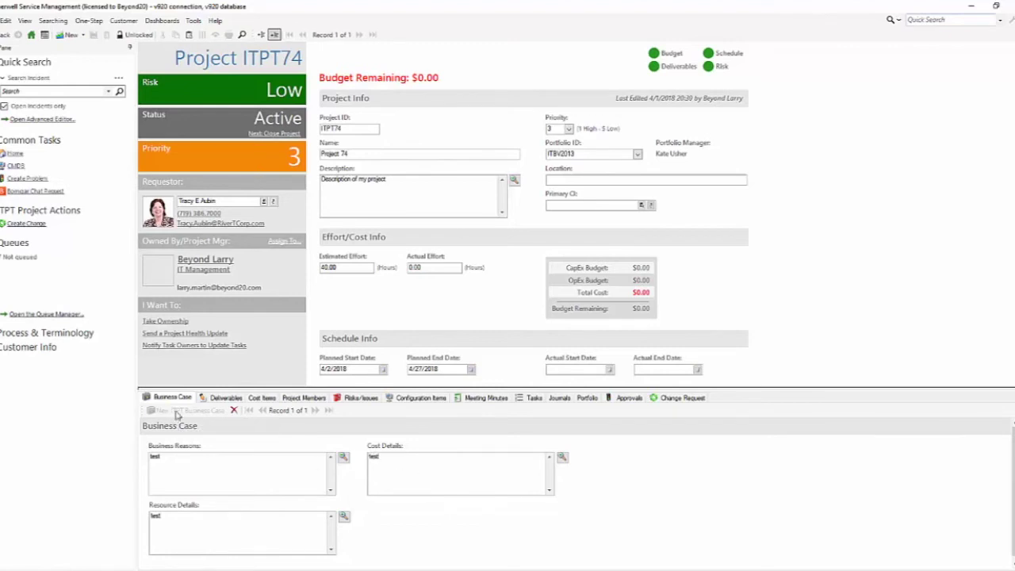
click(228, 398)
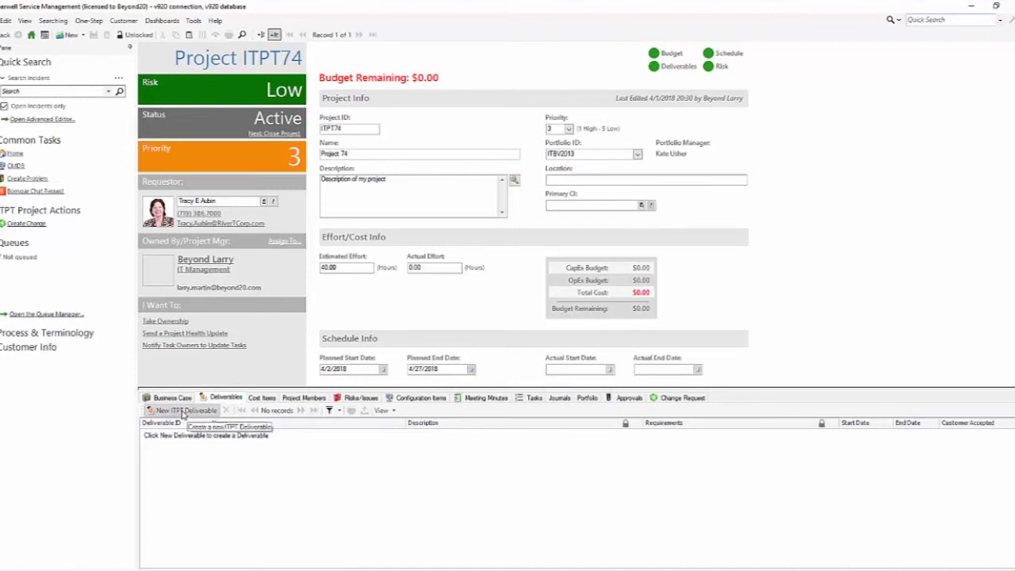
Add deliverable 1 'Test' with description 'testtest', marked Customer Accepted.
click(182, 411)
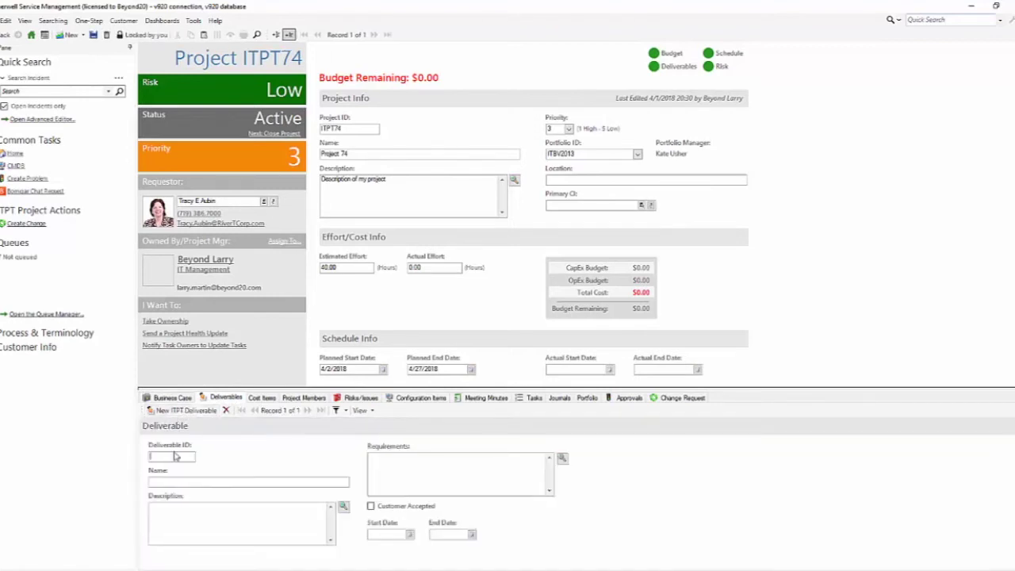
text(1)
text(st)
click(184, 512)
text(testtest)
click(371, 506)
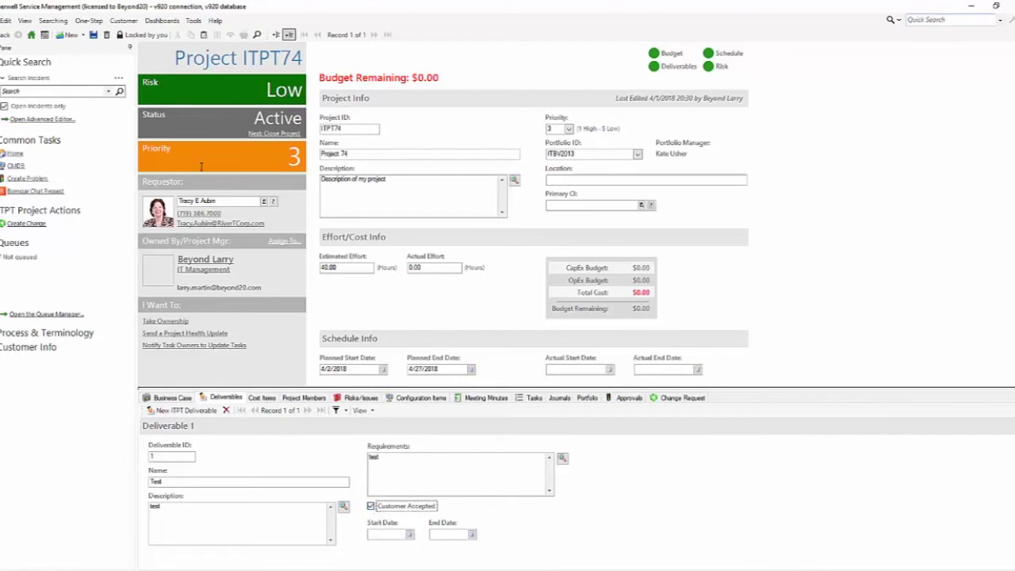
Add deliverable 2 'test2' with description 'test2' and save both deliverables.
click(187, 410)
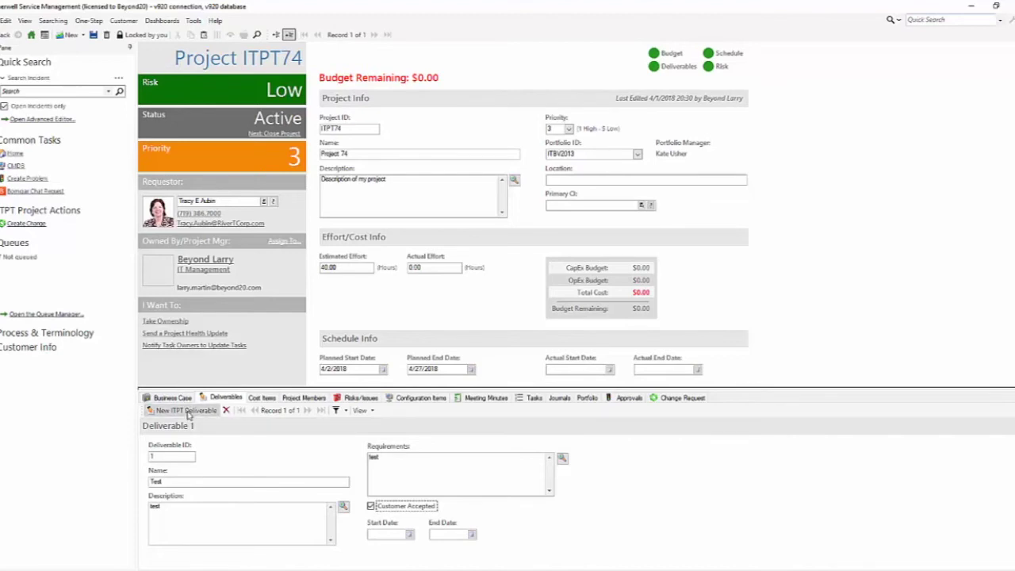
click(183, 460)
text(2)
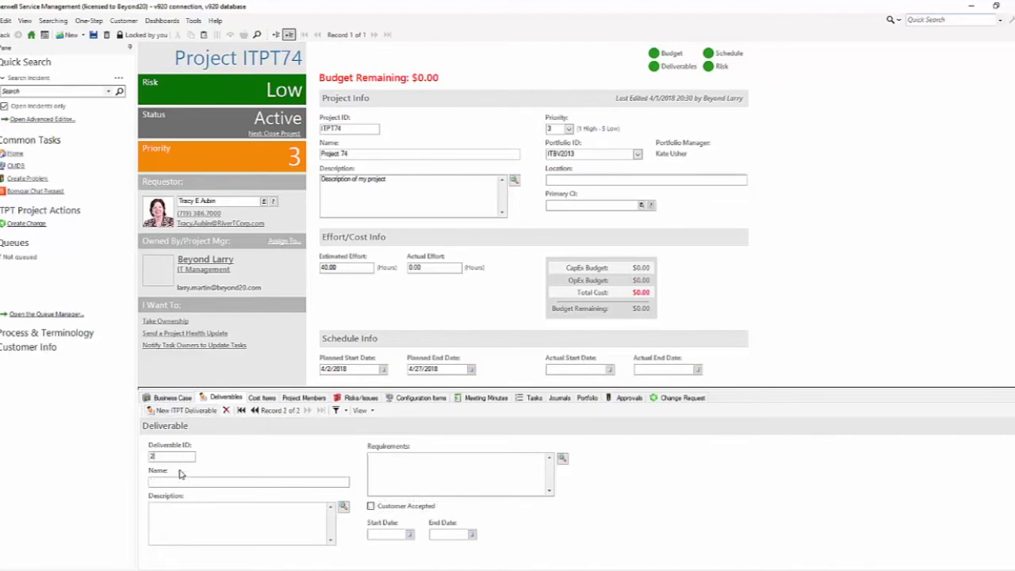
click(180, 480)
text(test2)
click(194, 509)
text(test2)
click(385, 475)
key(ctrl+s)
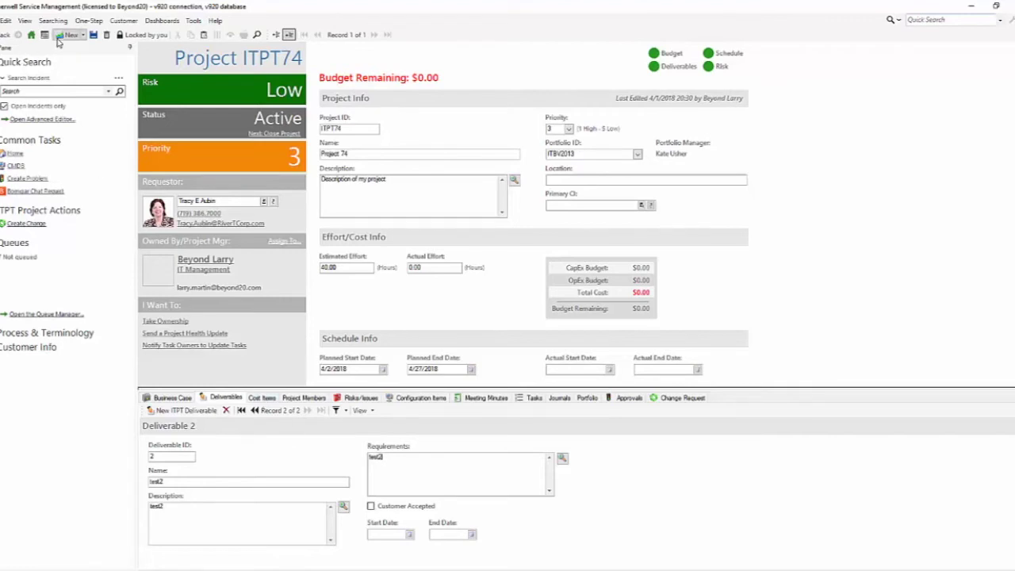
click(263, 399)
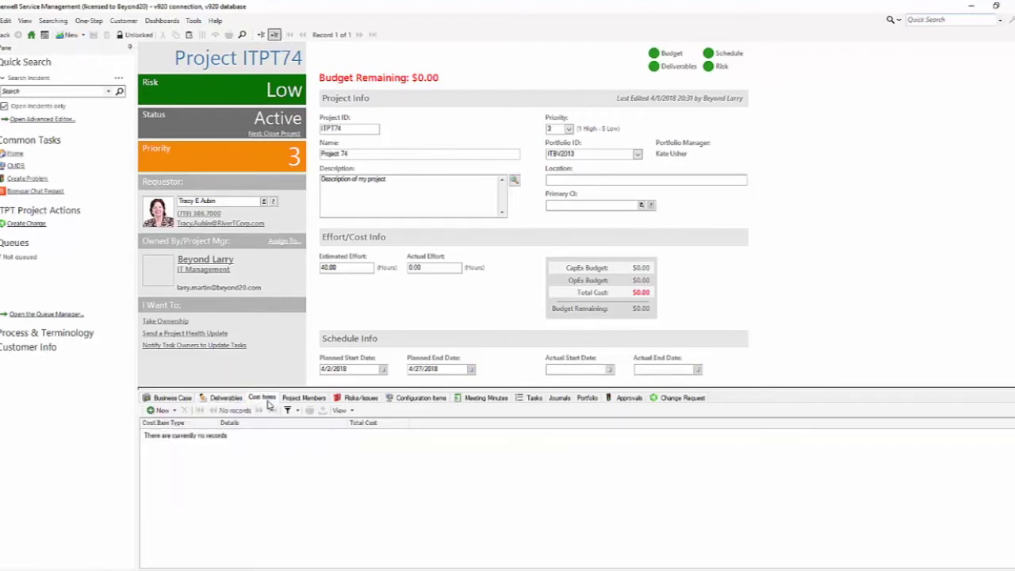
Add and save an Other cost item 'Test' as CapEx, budget 2,500 and total 1,450.
click(163, 410)
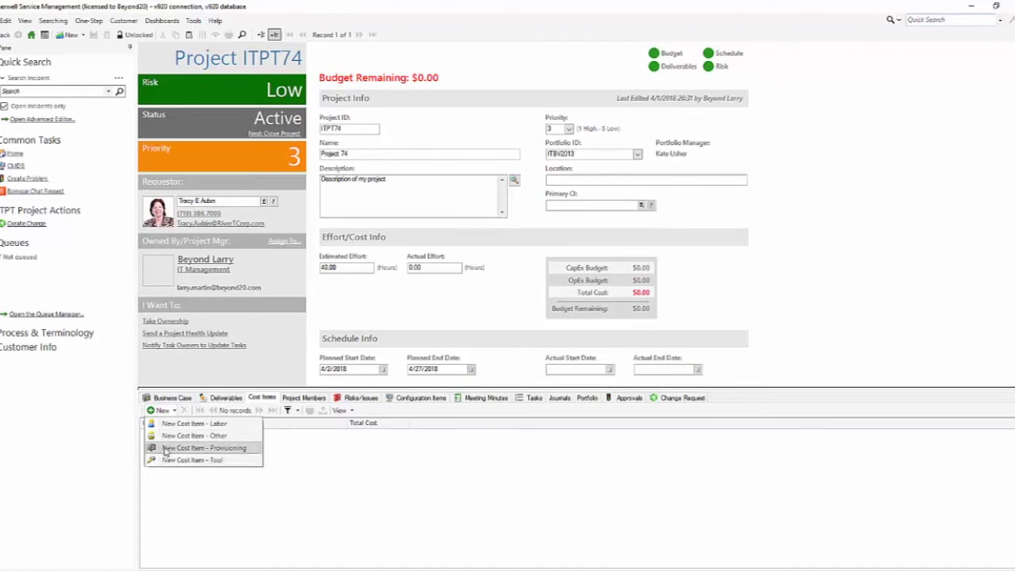
click(191, 435)
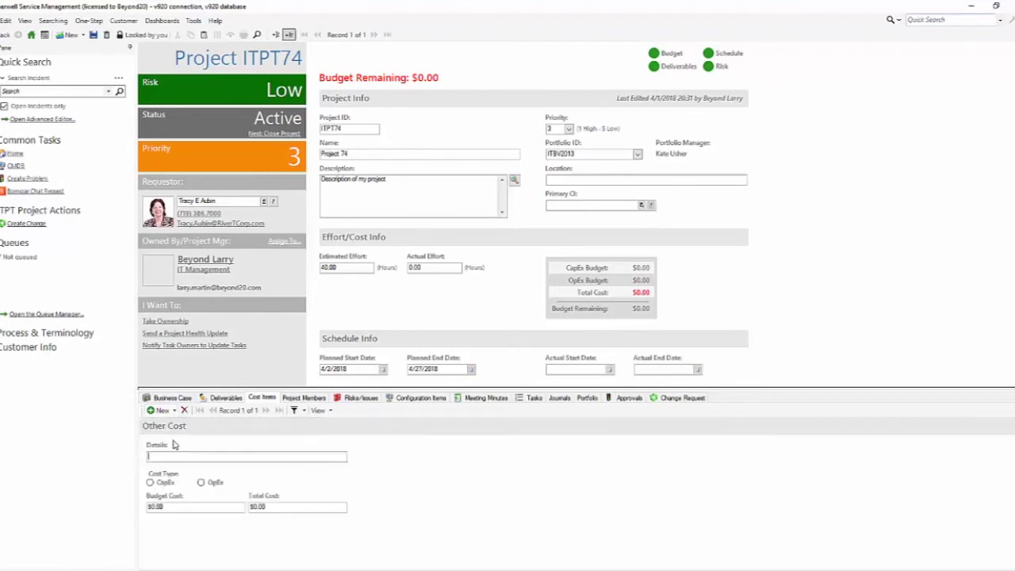
text(Test)
click(158, 486)
click(176, 505)
text(2,500)
key(Tab)
text(1,4)
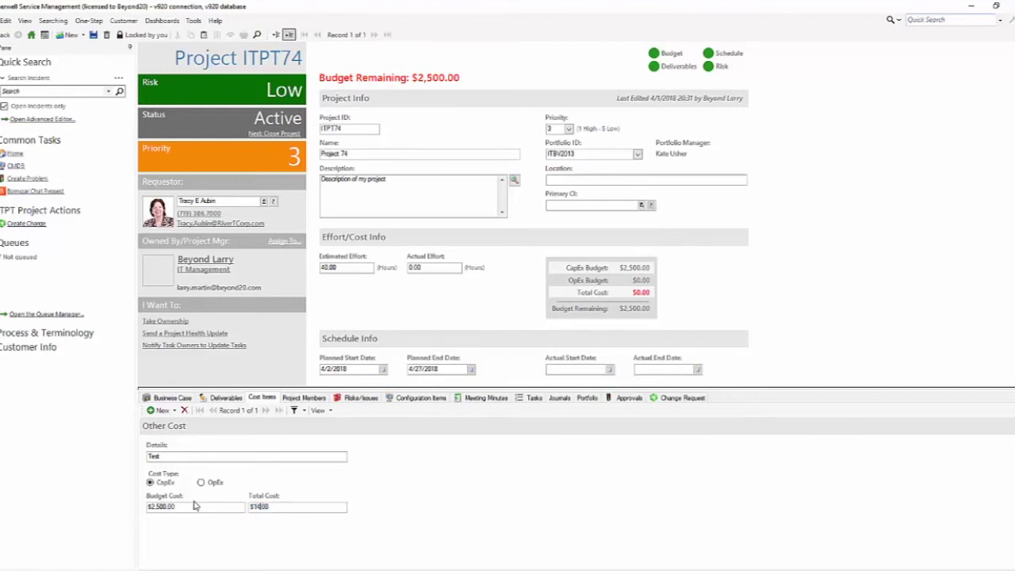
text(50)
click(93, 35)
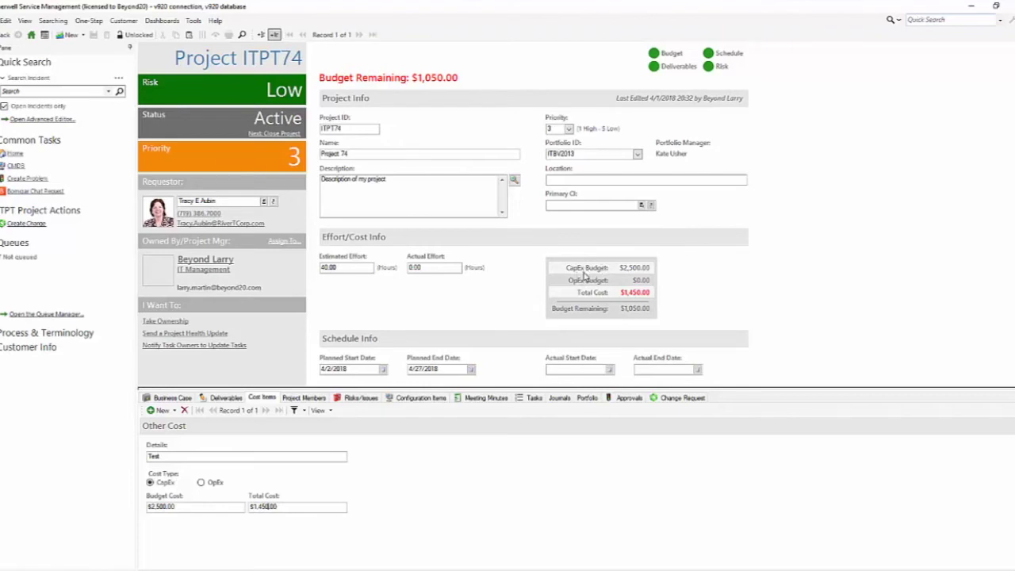
Switch the Cost Items panel back to the grid, listing 'Test' at $1,450.00.
click(330, 413)
click(347, 427)
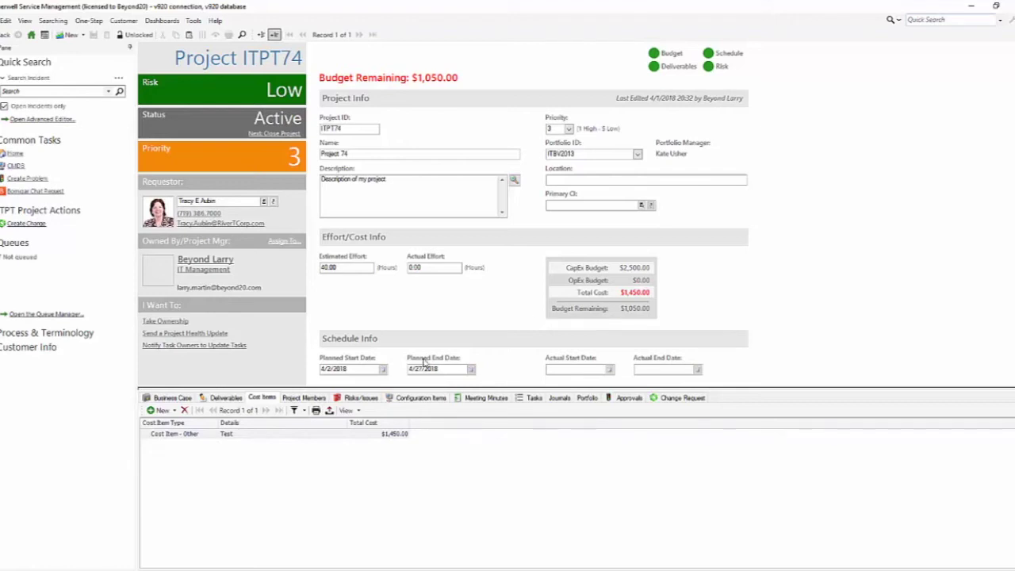
Start a Provisioning cost item 'Test' classified CapEx with category Subscription.
click(162, 410)
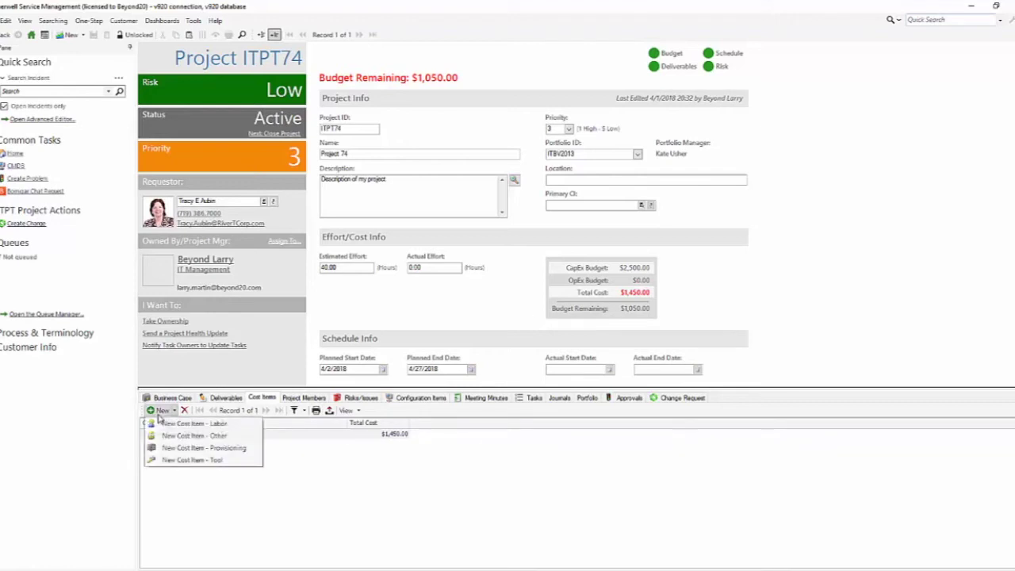
click(181, 451)
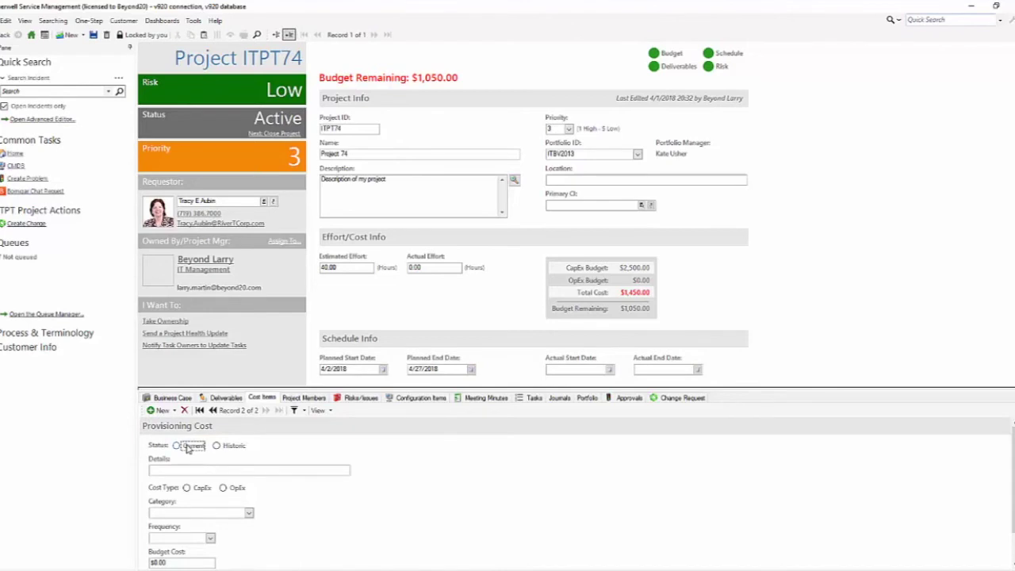
click(183, 469)
text(Test)
click(195, 488)
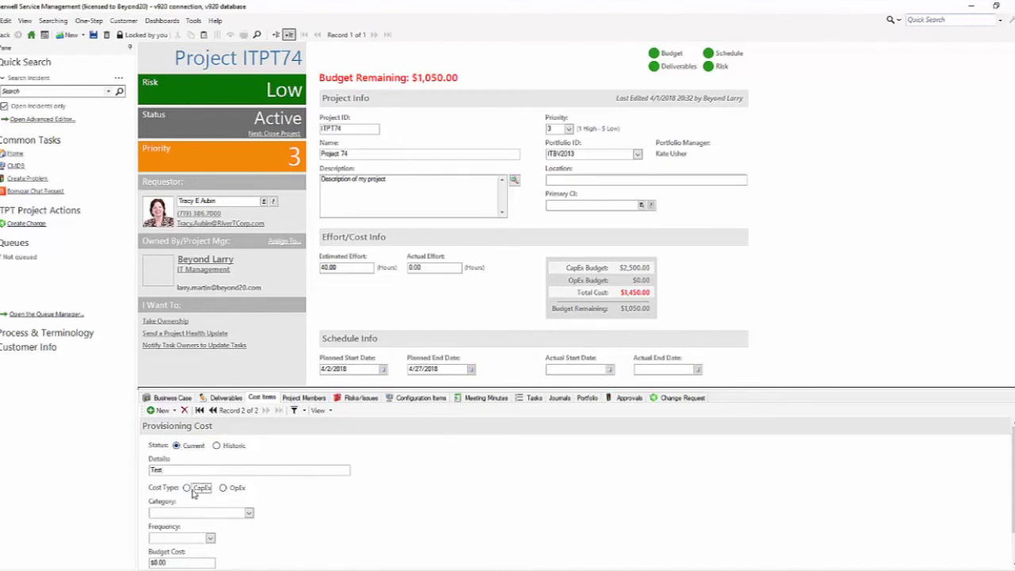
click(249, 514)
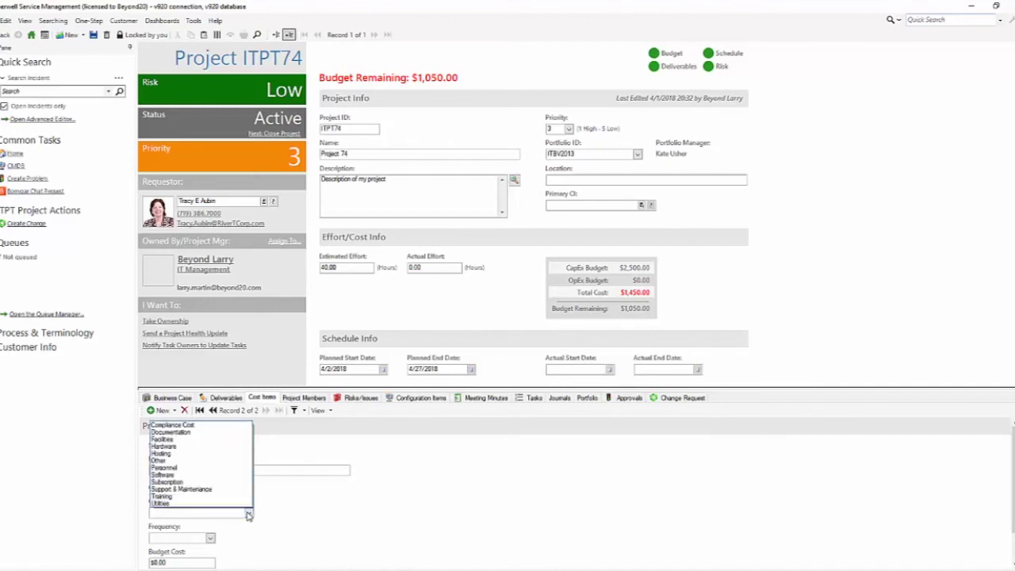
click(205, 482)
Set frequency Bi-Annual, budget 50 and total 45, then save the Provisioning item.
scroll(397, 540, down, 1)
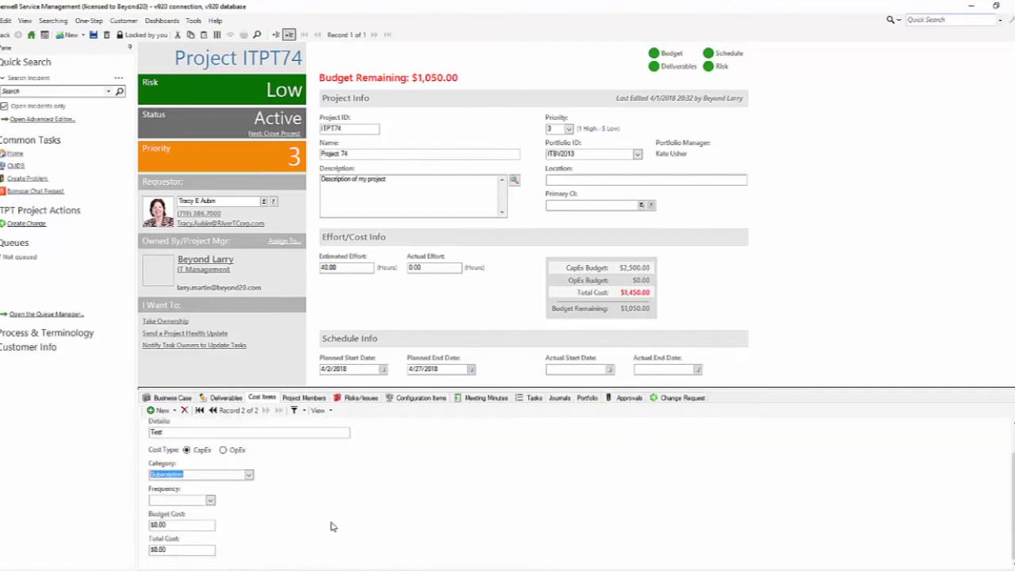
click(211, 499)
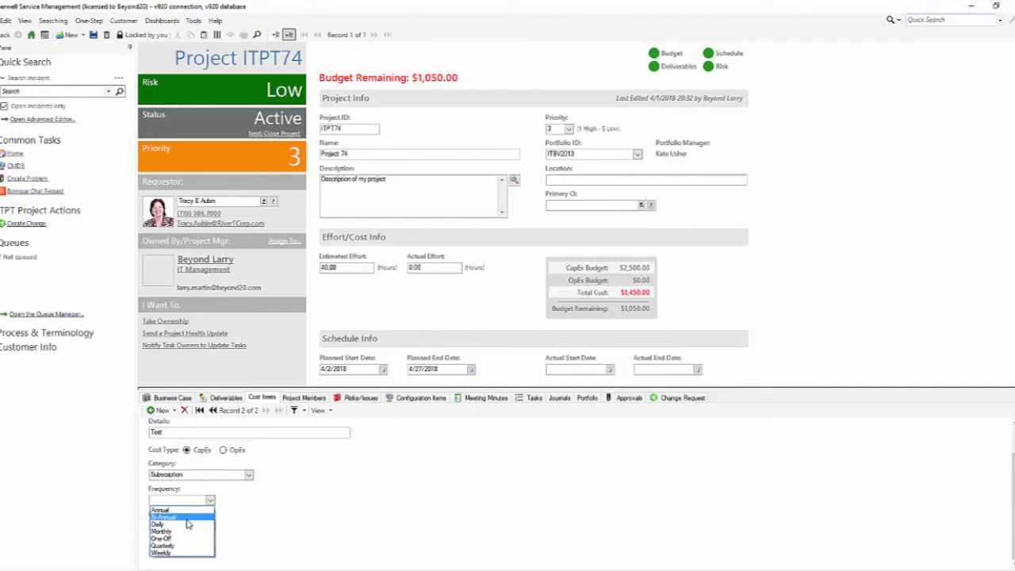
click(185, 517)
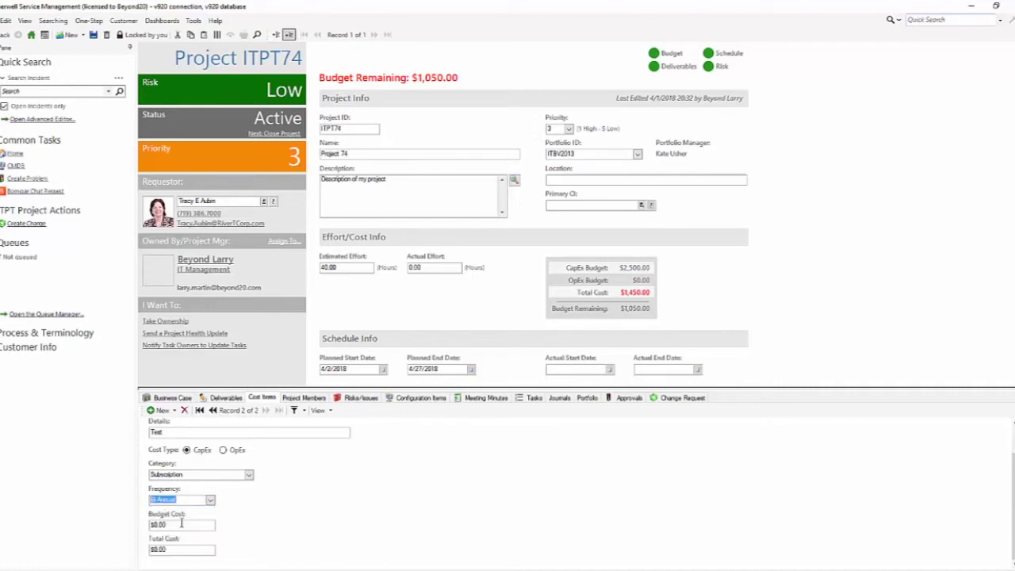
key(Tab)
text(50)
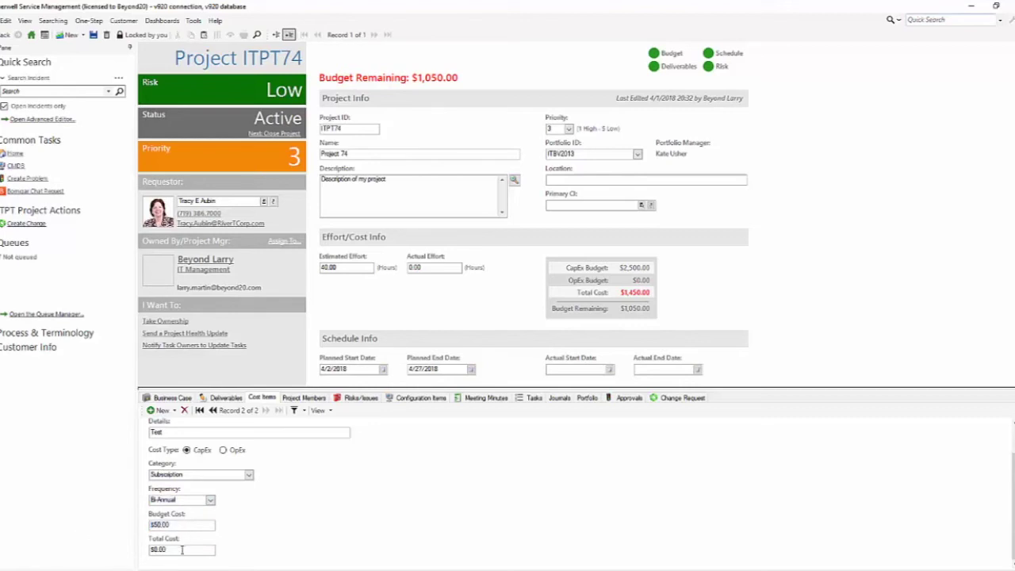
click(181, 549)
text(450)
key(Tab)
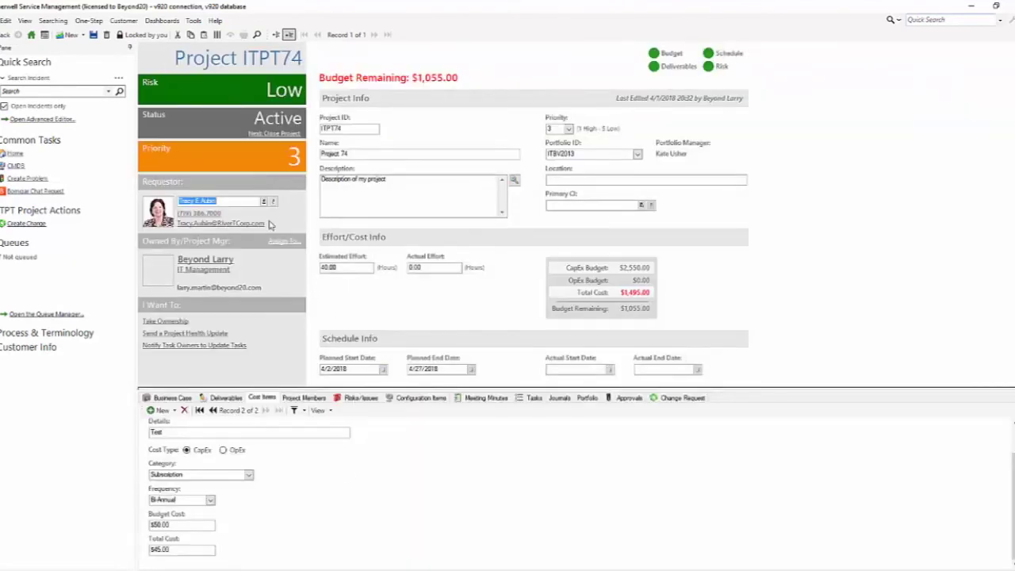
click(143, 35)
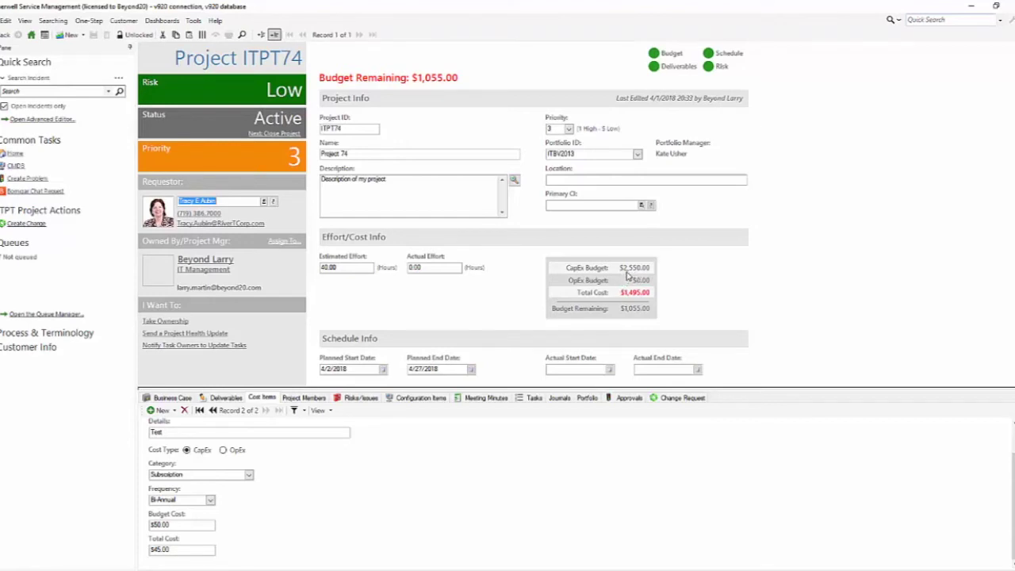
click(318, 410)
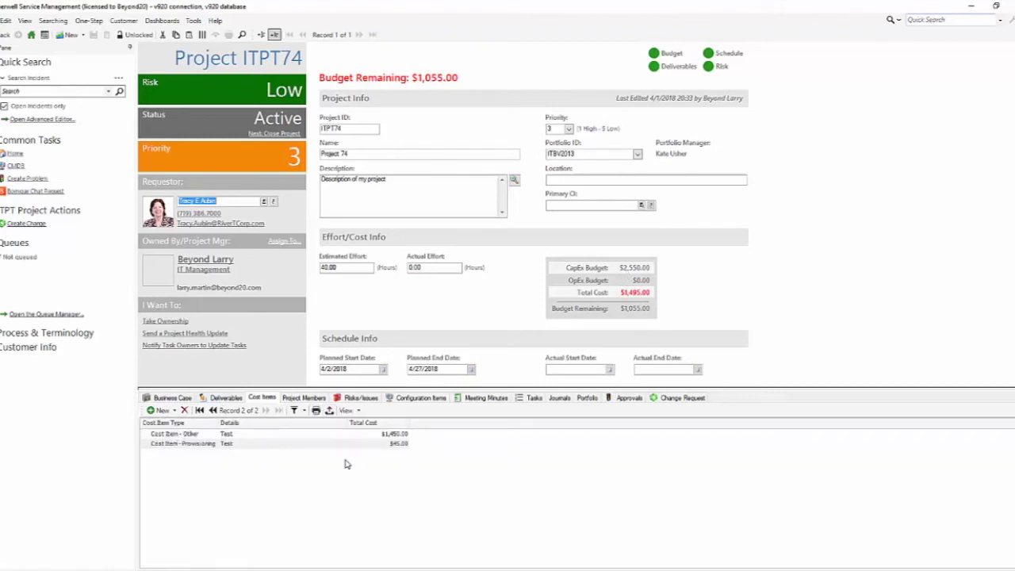
Add a Cost Type column to the cost items grid and start a new Labor cost item.
right_click(323, 428)
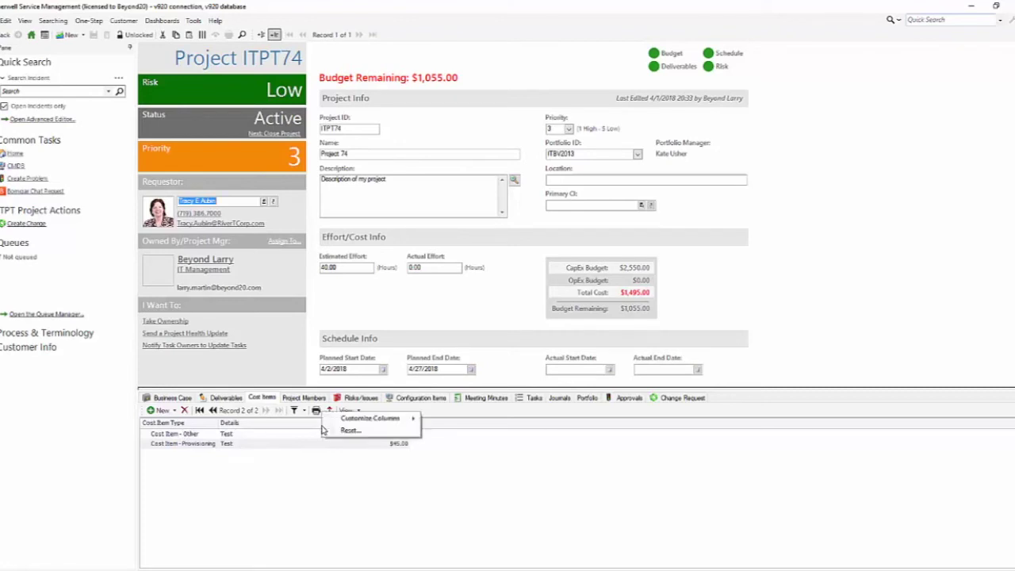
mouse_move(355, 419)
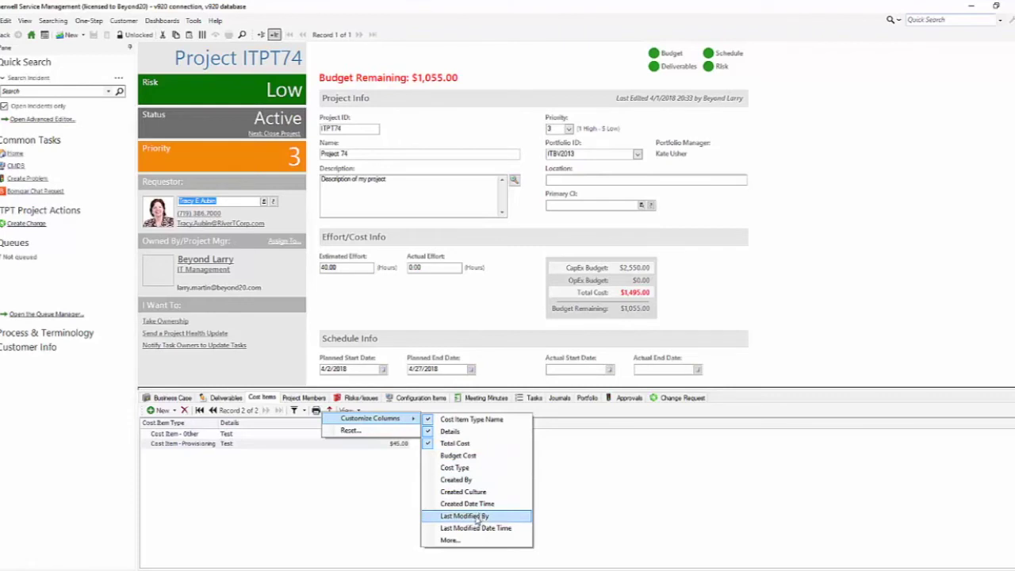
click(459, 468)
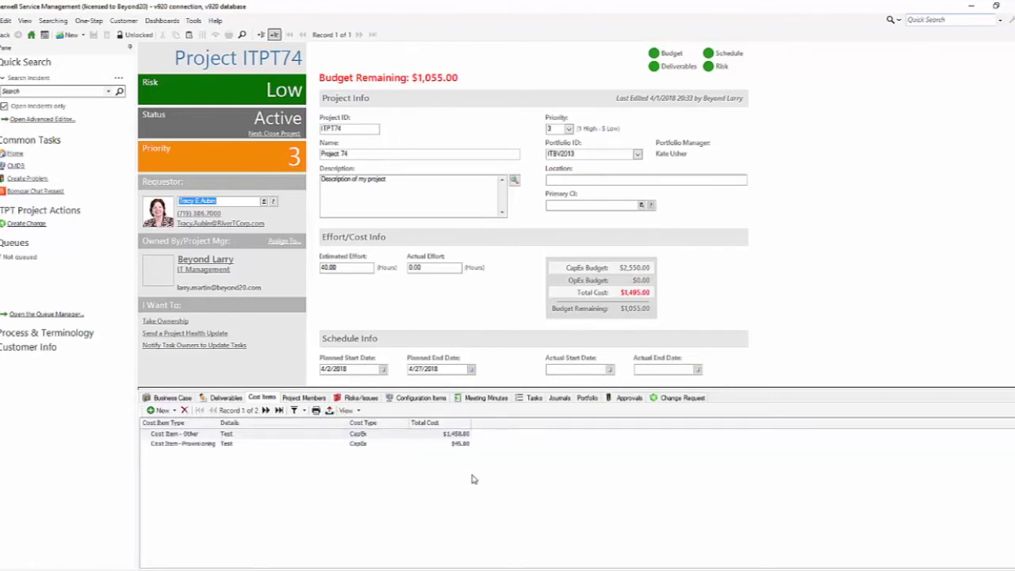
click(378, 436)
click(372, 446)
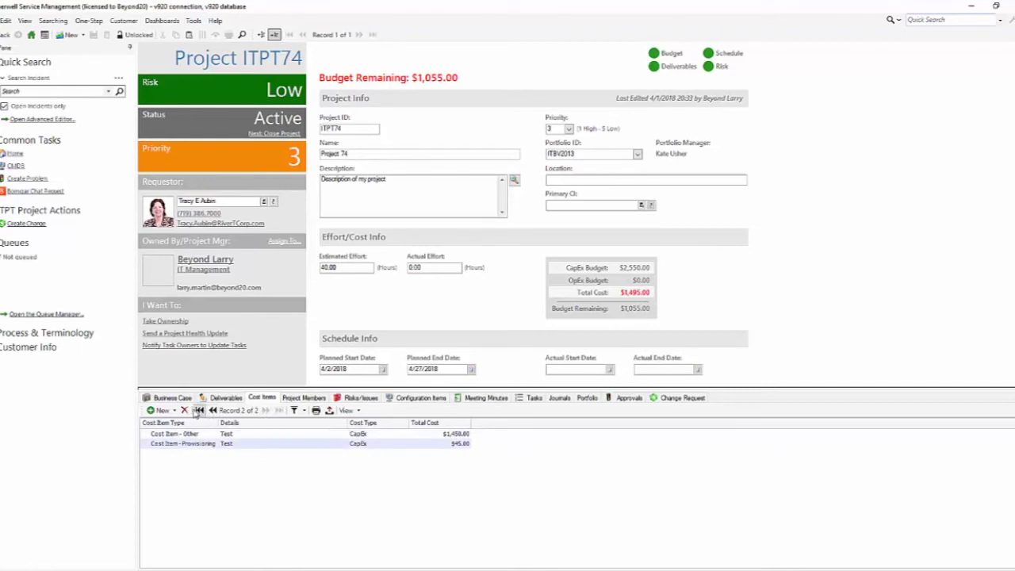
click(163, 411)
click(165, 436)
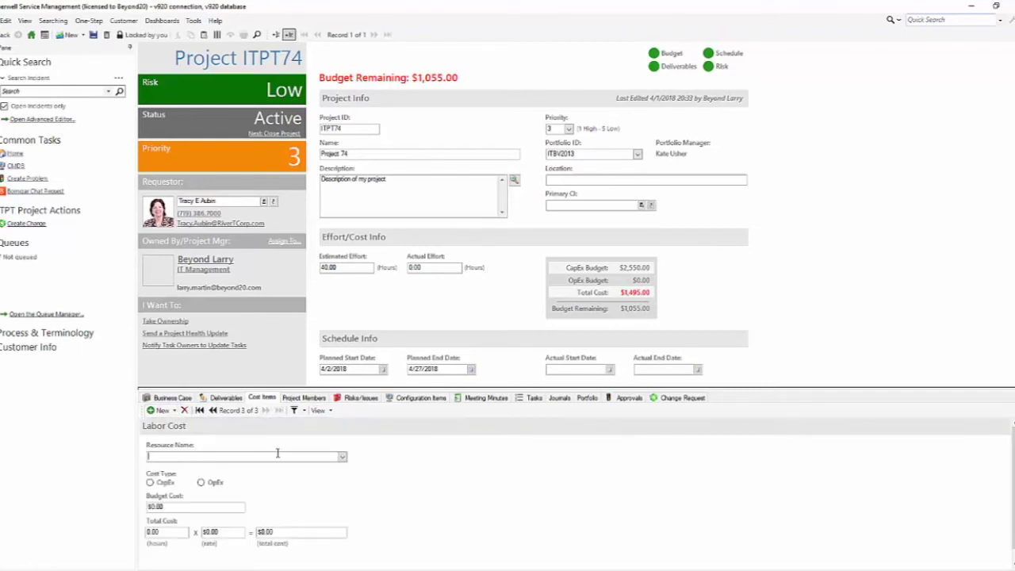
Pick the resource for the Labor cost item, set it to OpEx with budget 123.
click(343, 457)
click(198, 509)
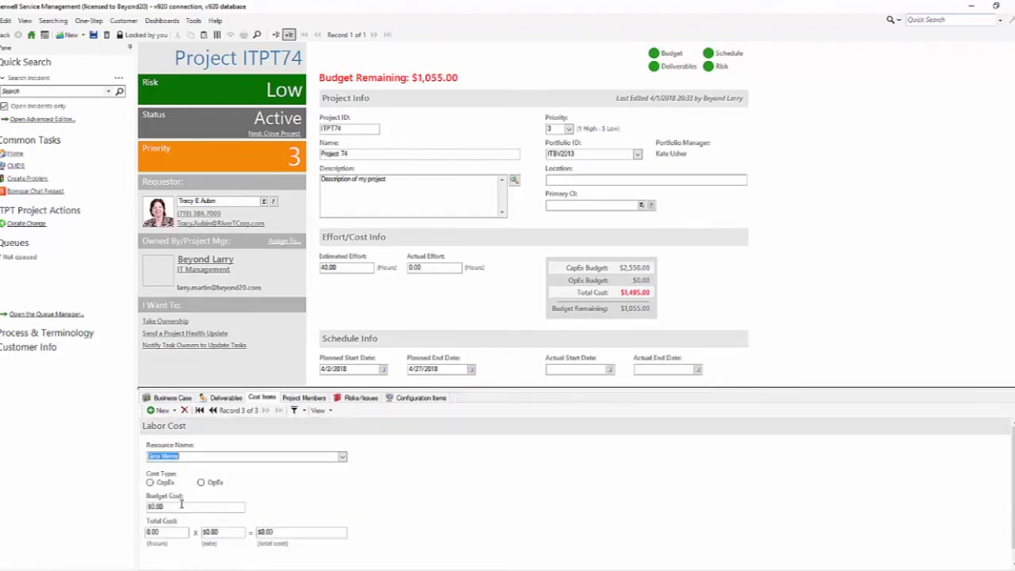
click(202, 483)
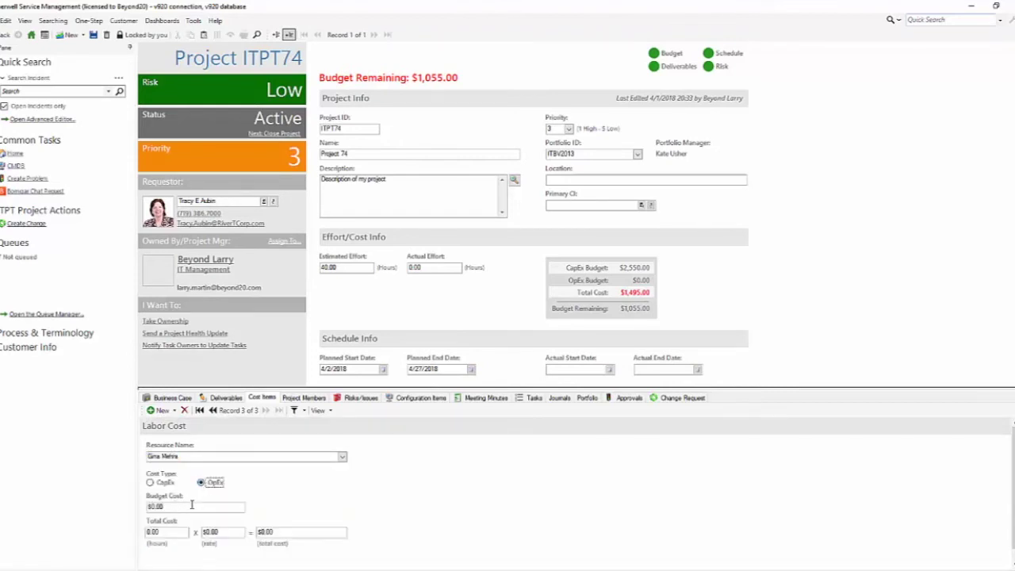
click(191, 505)
text(123)
Enter 3 hours at a rate of 24 for a $72.00 total, then return to the grid.
click(176, 536)
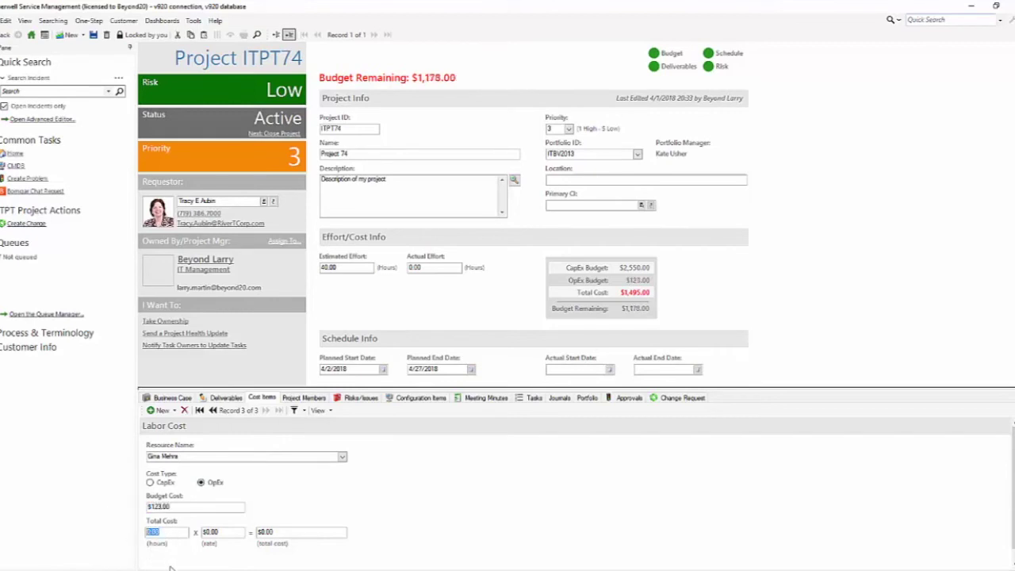
text(2)
key(BackSpace)
drag(160, 534, 120, 530)
text(3)
key(Tab)
text(24)
key(Tab)
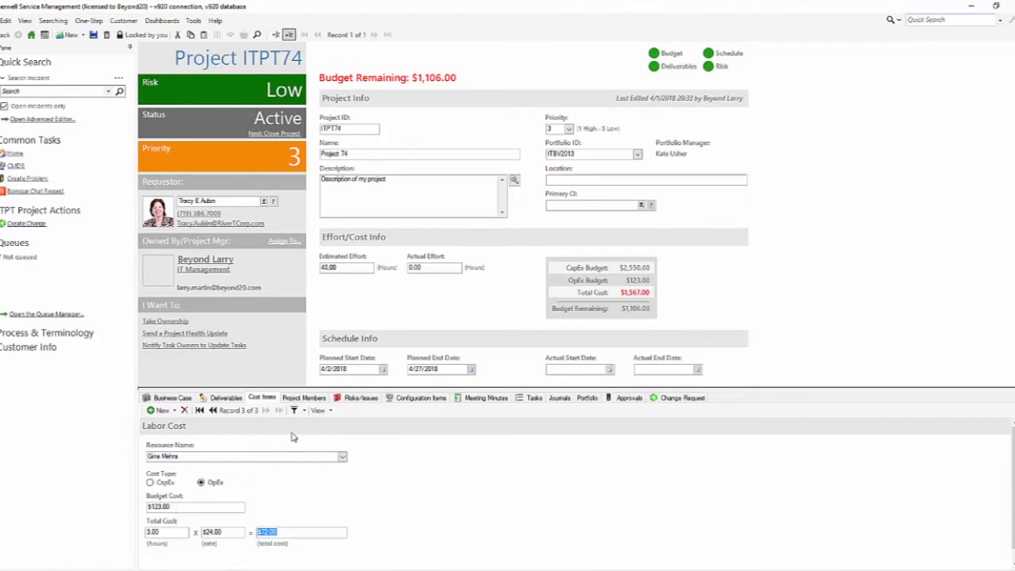
click(321, 411)
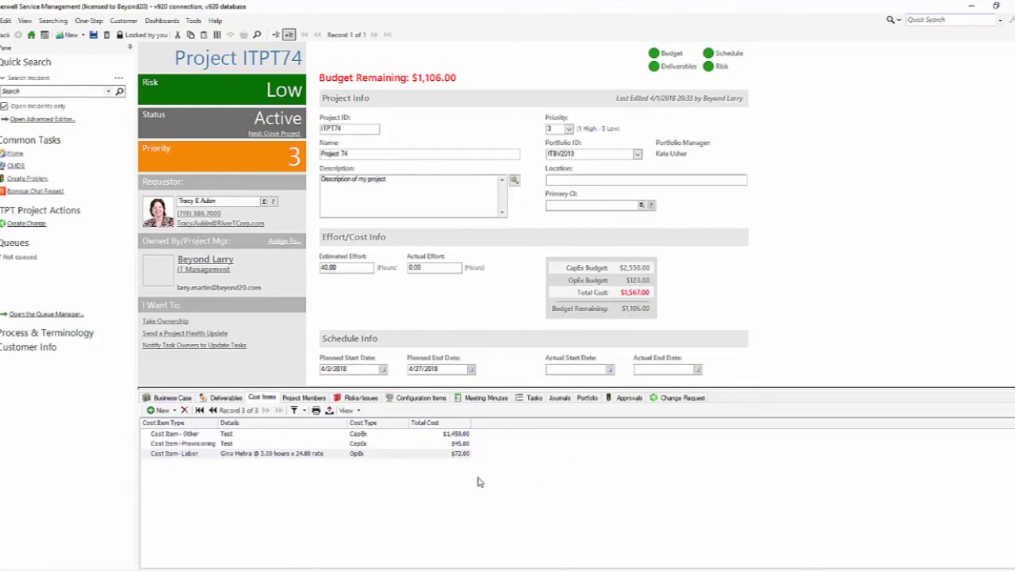
right_click(377, 424)
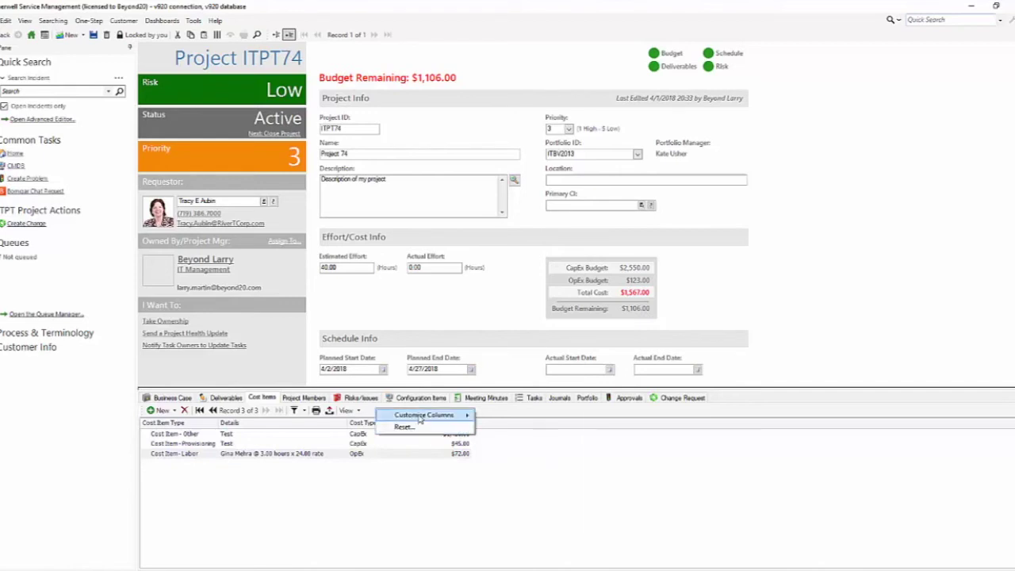
mouse_move(421, 419)
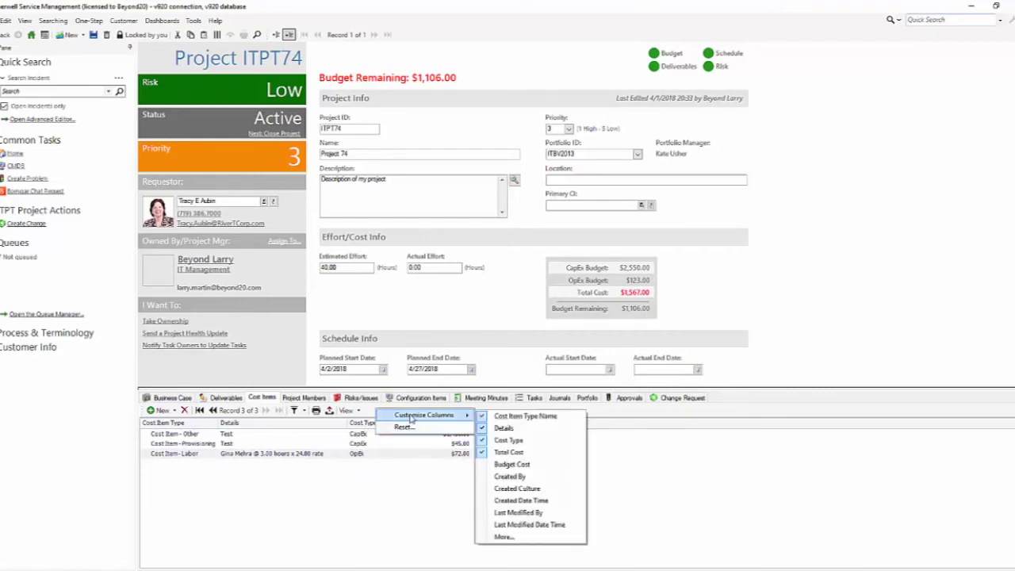
click(371, 500)
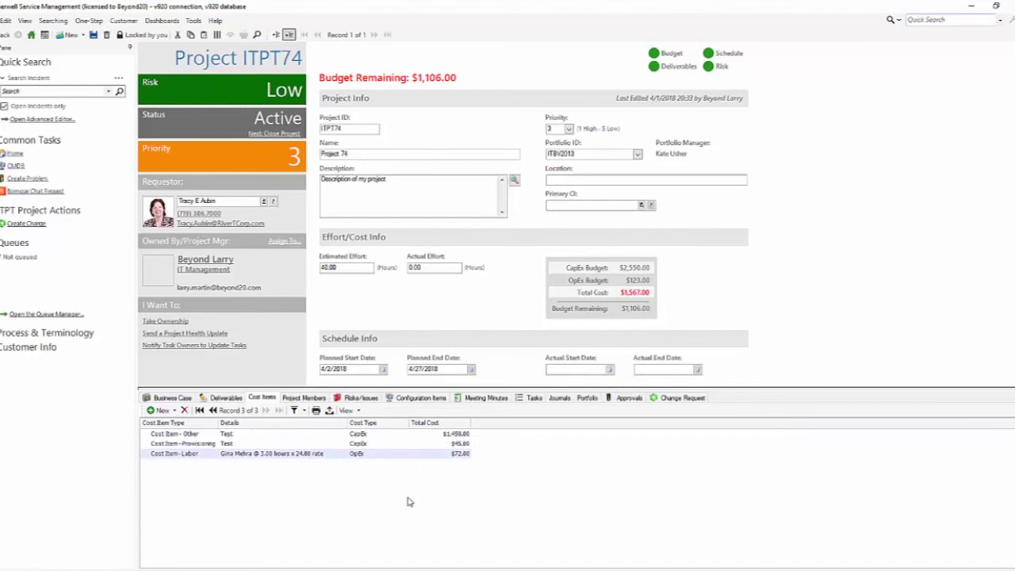
Create a new Risks/Issues record with category Risk and description 'test'.
click(304, 397)
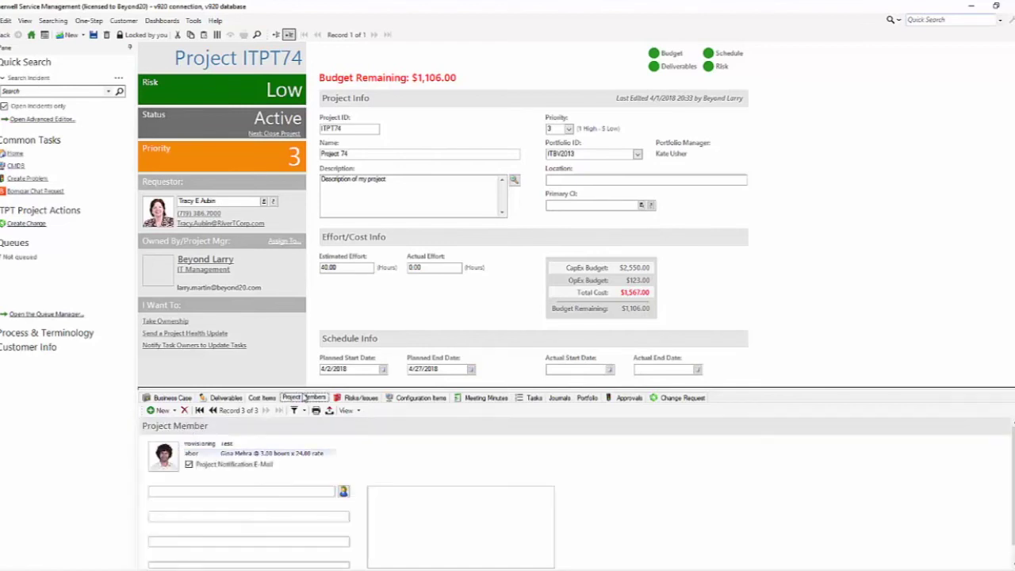
click(354, 398)
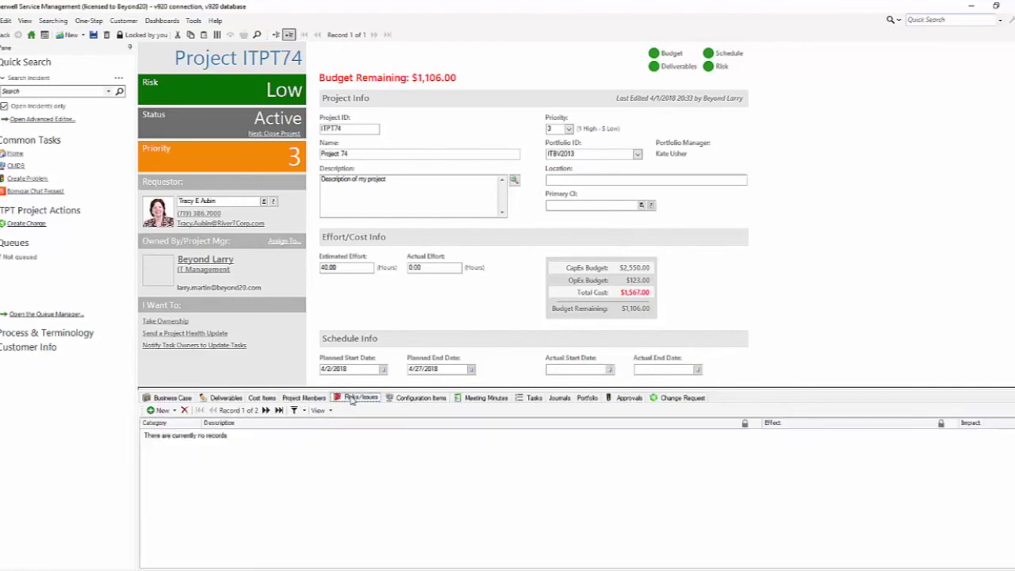
click(187, 413)
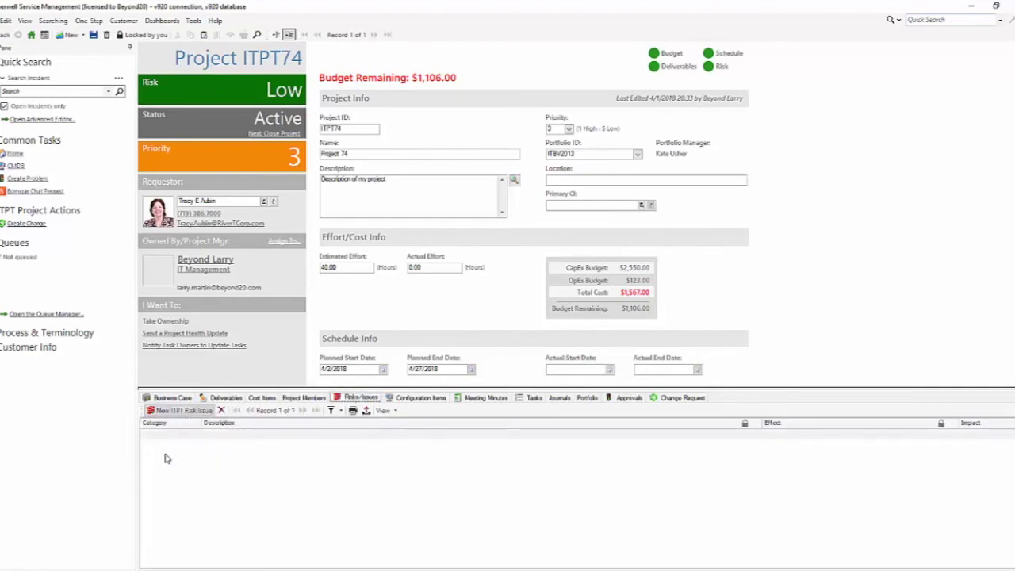
click(210, 457)
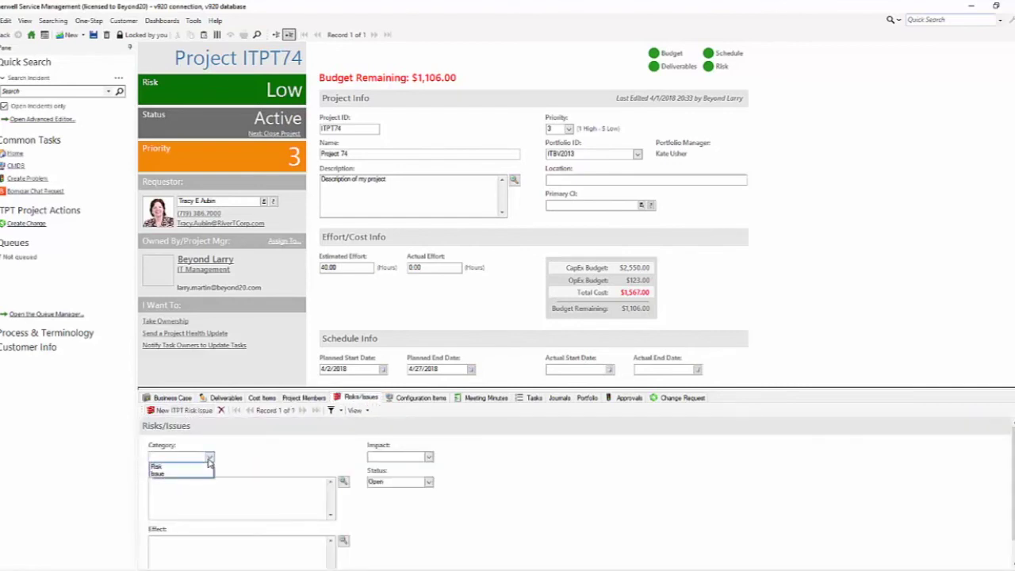
click(175, 467)
click(176, 491)
text(test)
Give the risk effect 'test', Low impact, and keep its status Open.
click(205, 547)
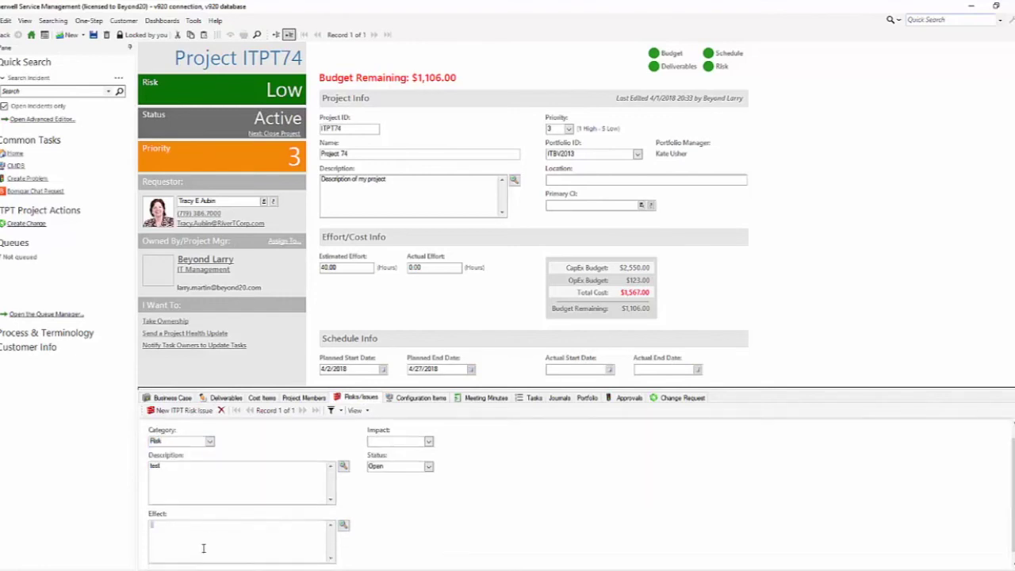
text(test)
scroll(496, 521, up, 1)
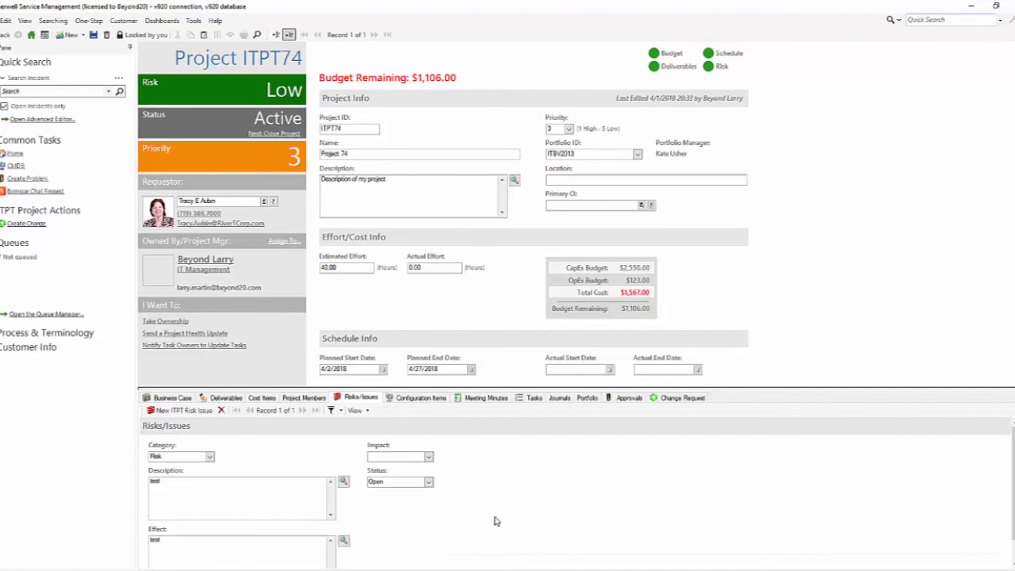
click(429, 458)
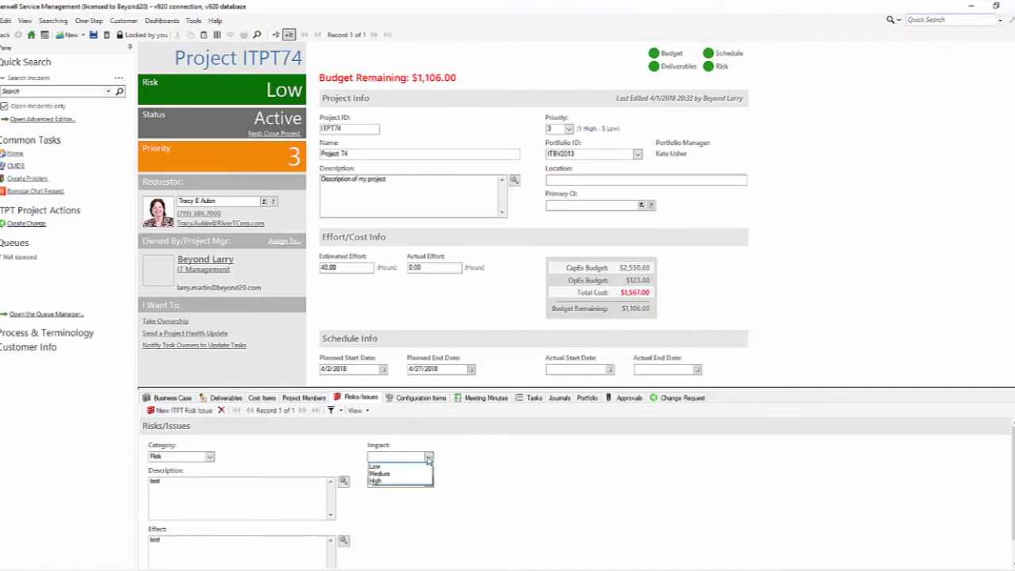
click(388, 466)
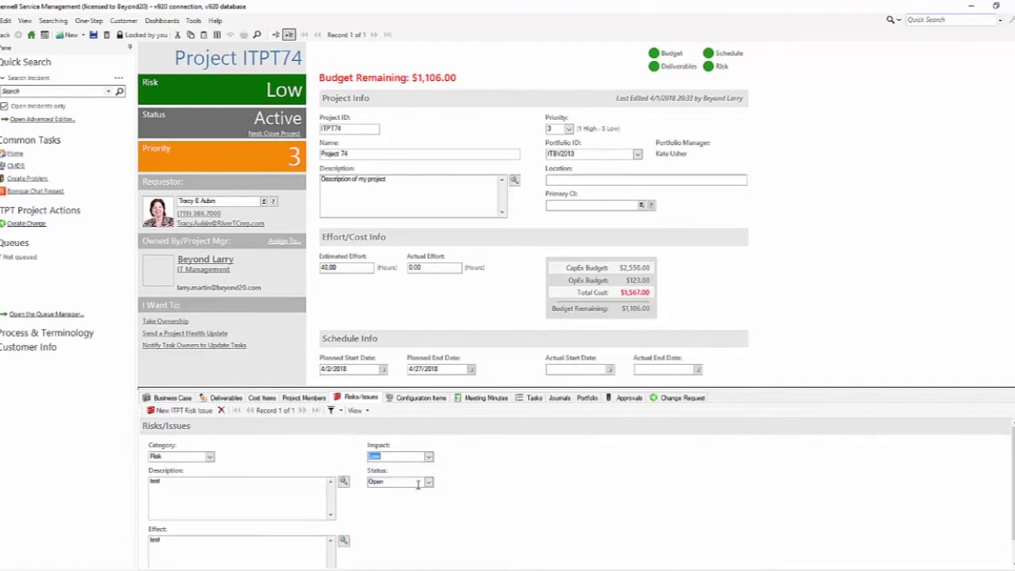
click(429, 482)
click(431, 483)
click(428, 483)
click(501, 480)
click(420, 398)
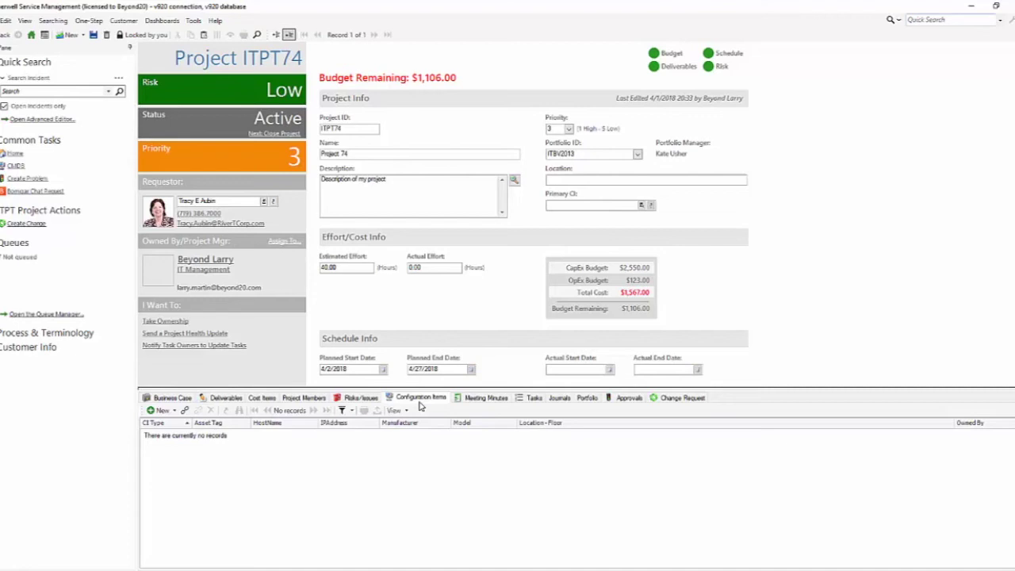
Link existing server CIs 4391 (file server) and 4386 (domain controller) to ITPT74.
click(184, 410)
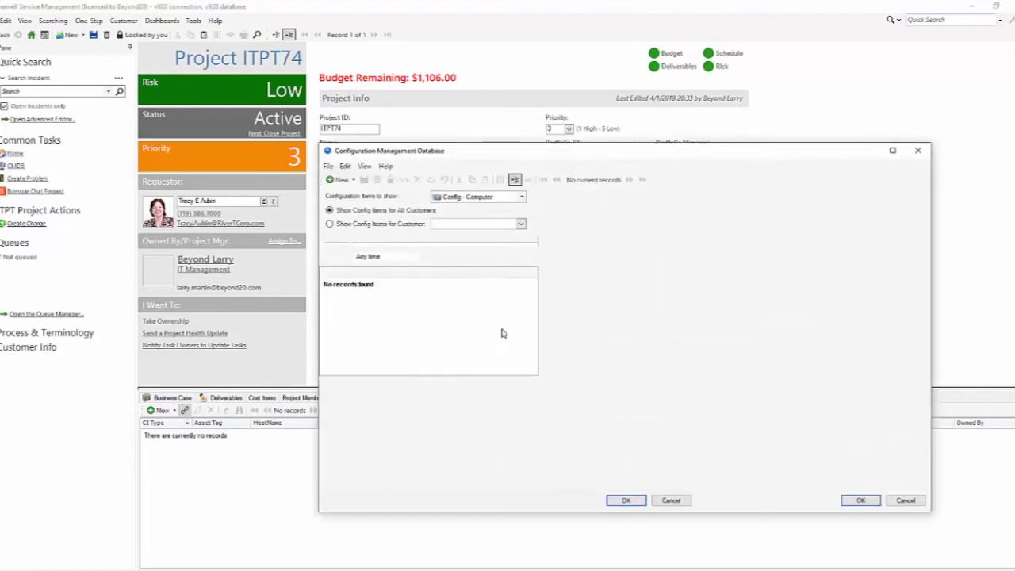
click(521, 198)
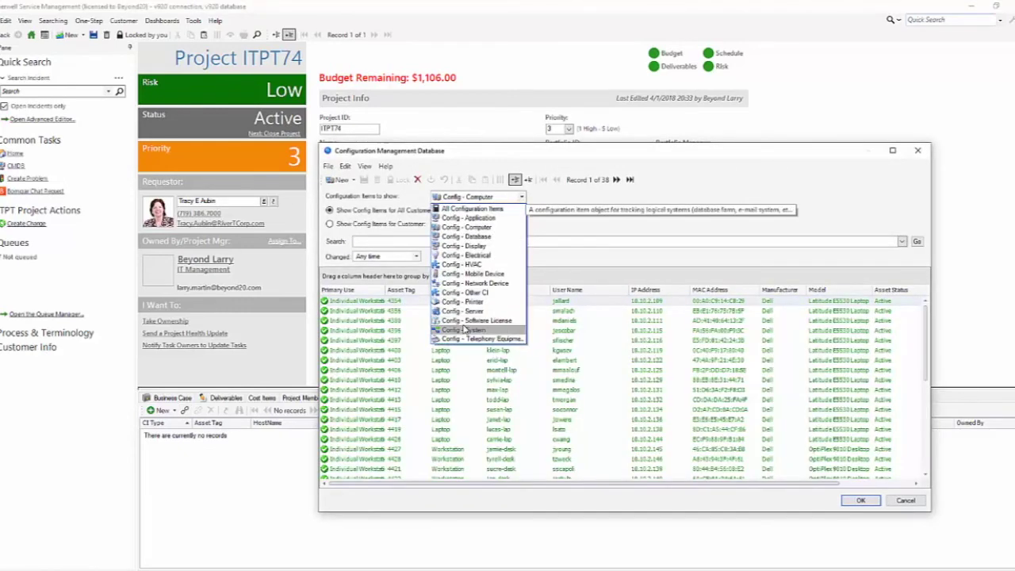
click(464, 312)
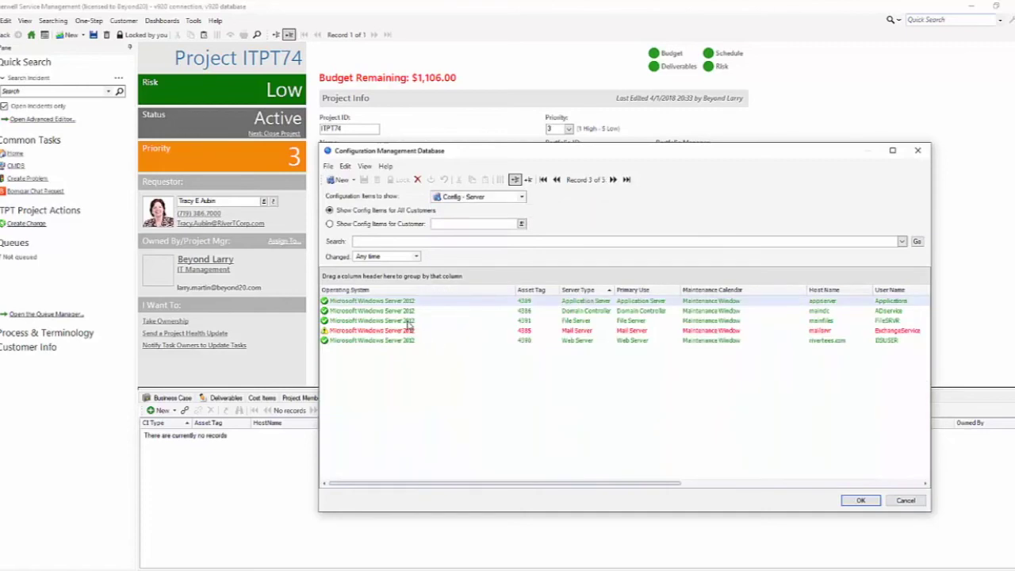
double_click(408, 321)
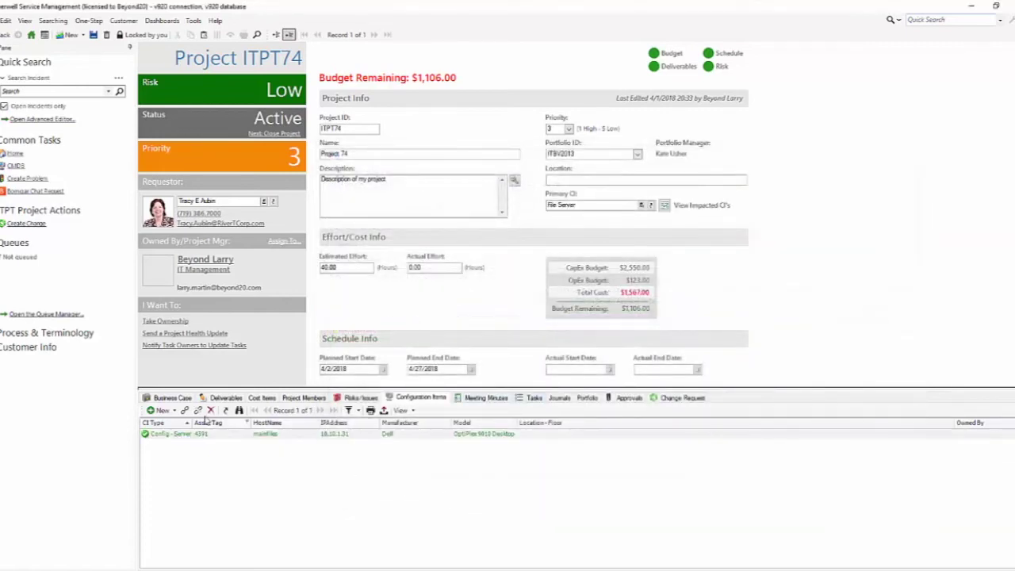
click(187, 411)
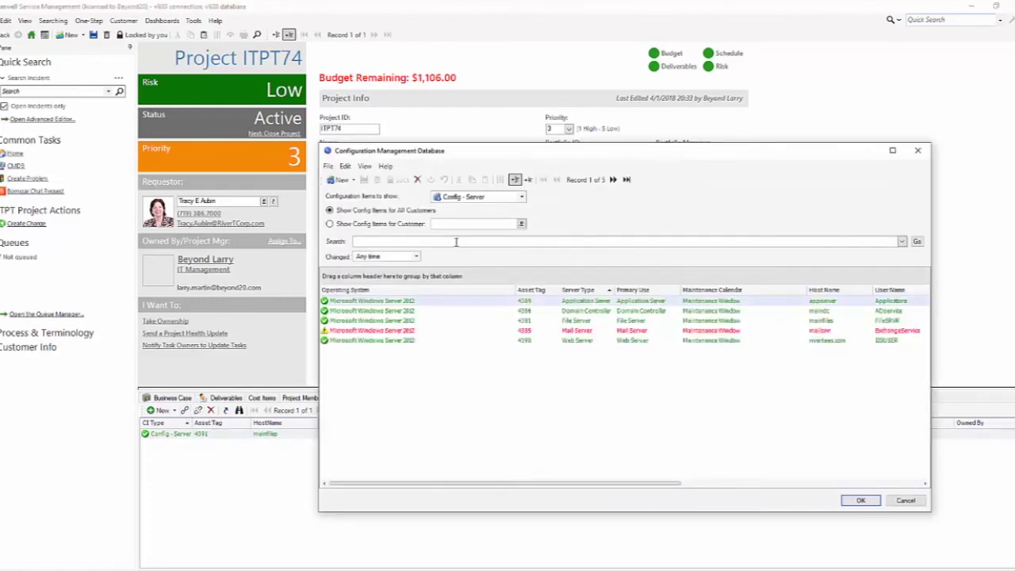
double_click(365, 312)
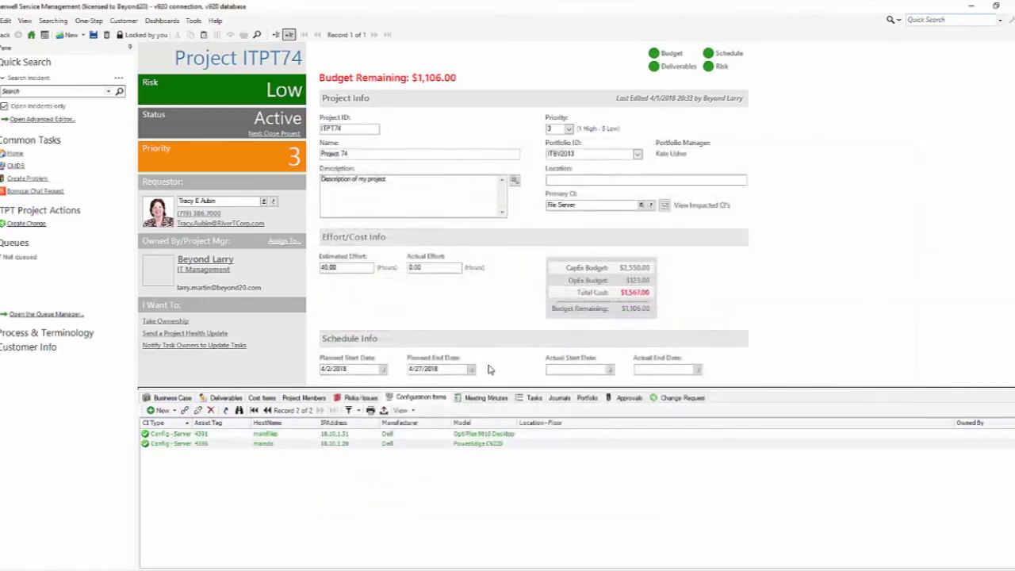
Review the Tasks, Journals, Portfolio and Approvals tabs, ending on the empty Change Request list.
click(536, 398)
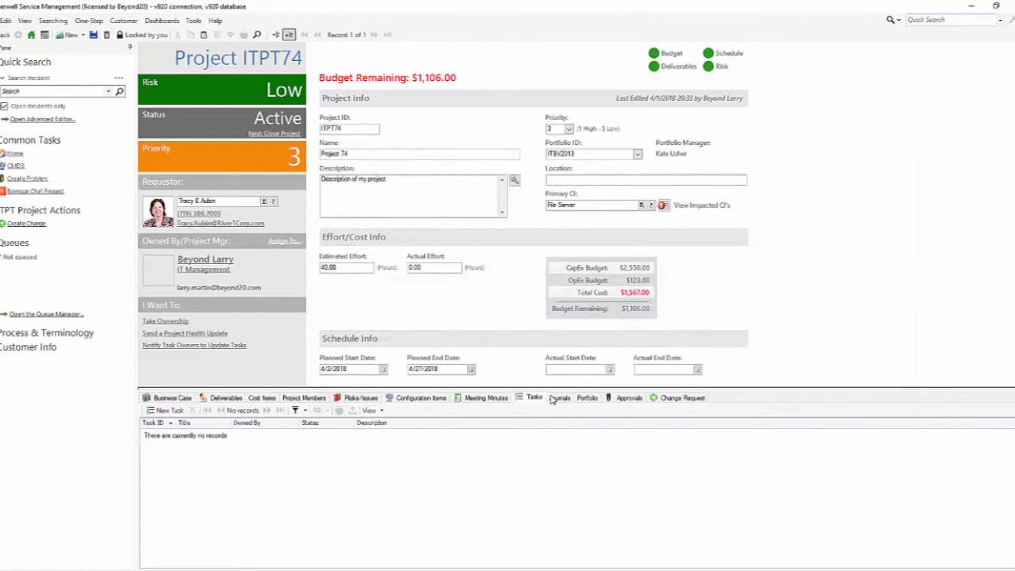
click(560, 398)
click(588, 399)
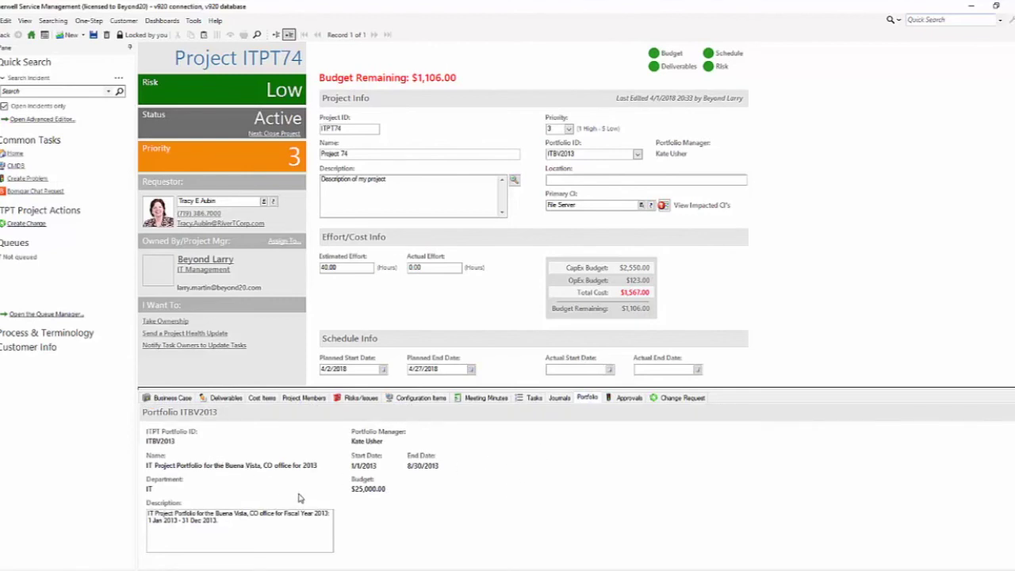
click(626, 398)
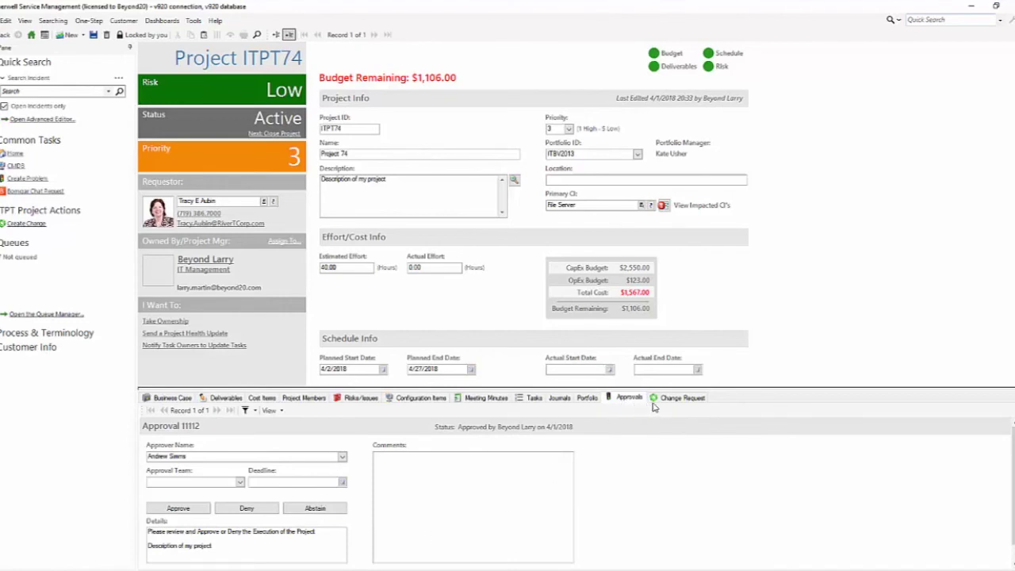
click(660, 400)
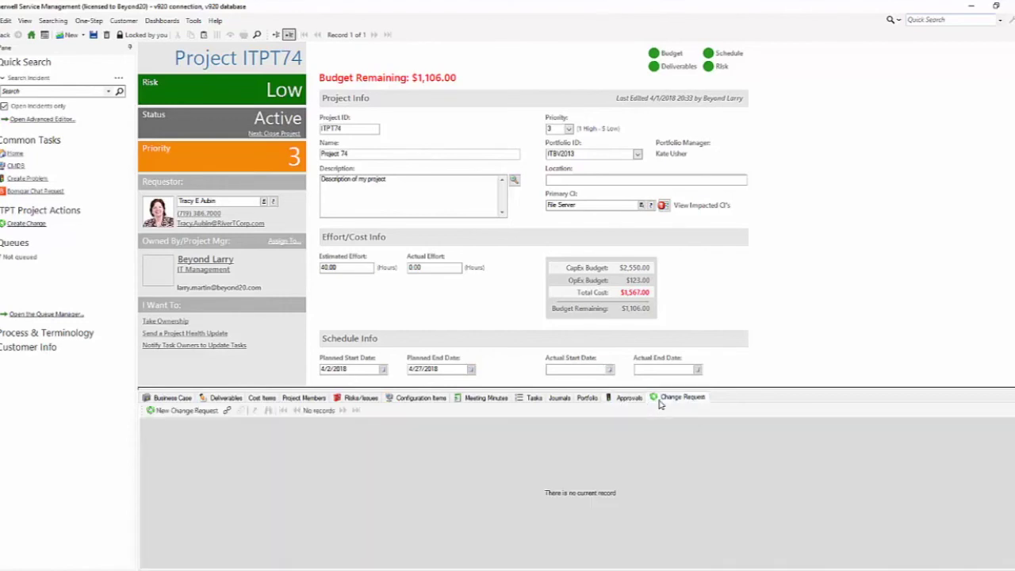
click(204, 415)
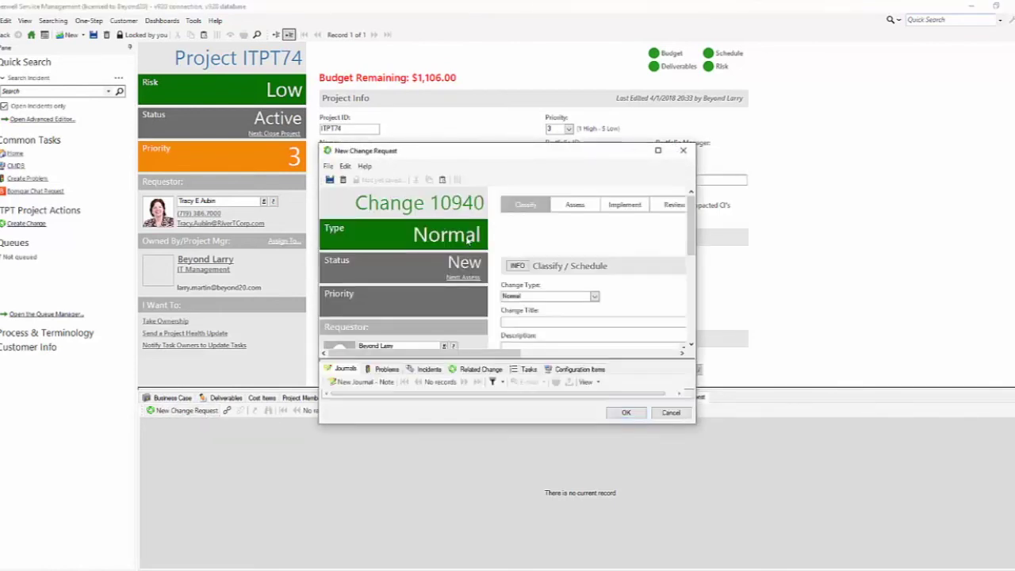
click(683, 150)
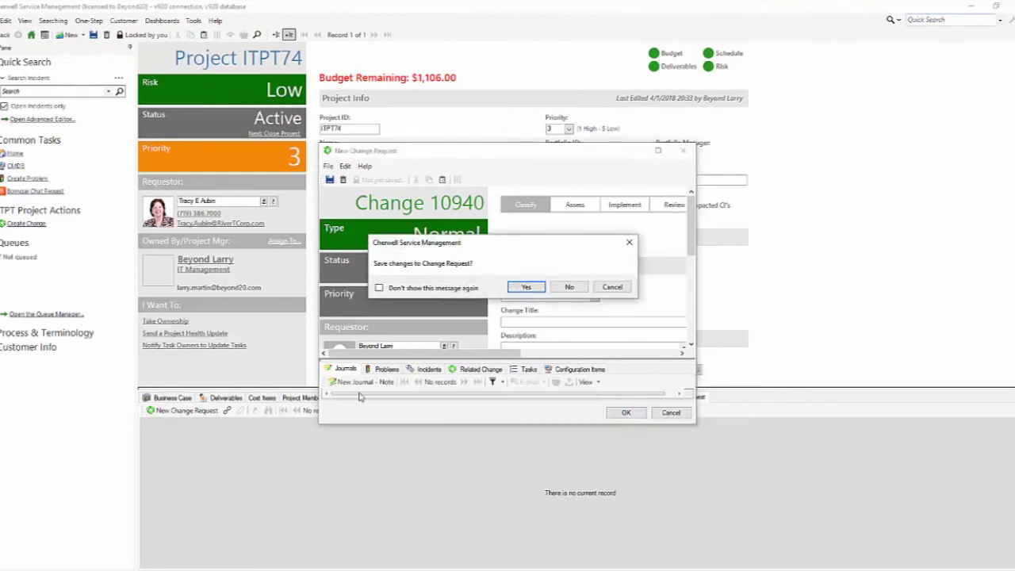
click(567, 289)
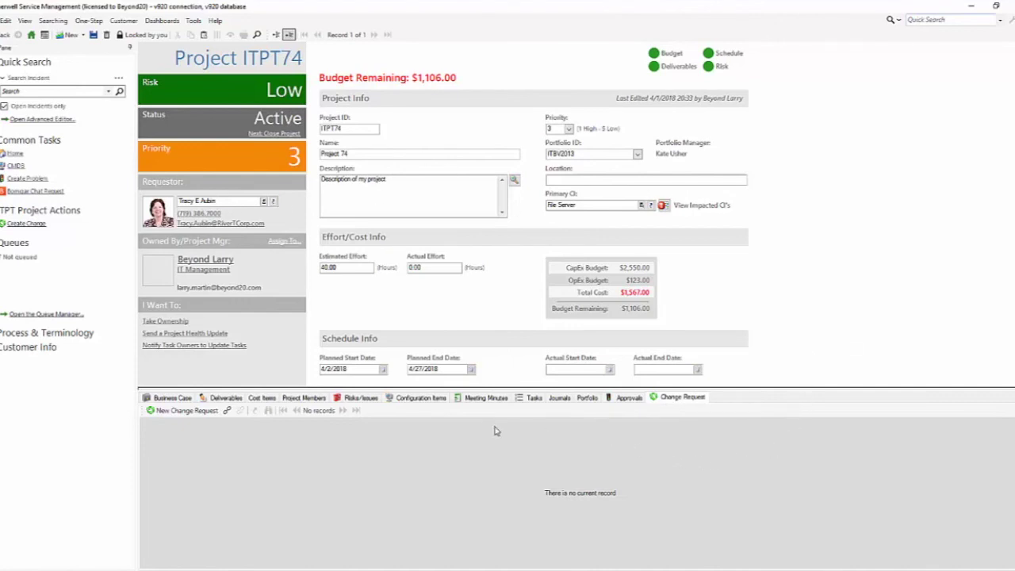
Create Meeting Minute 1 'Kickoff' with category Initiation and description 'Test'.
click(480, 397)
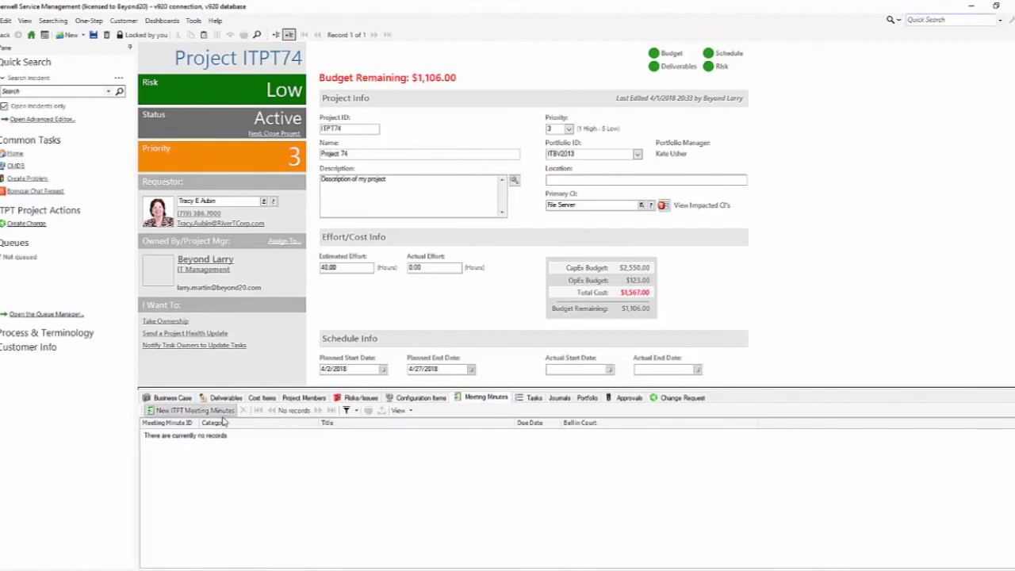
click(197, 410)
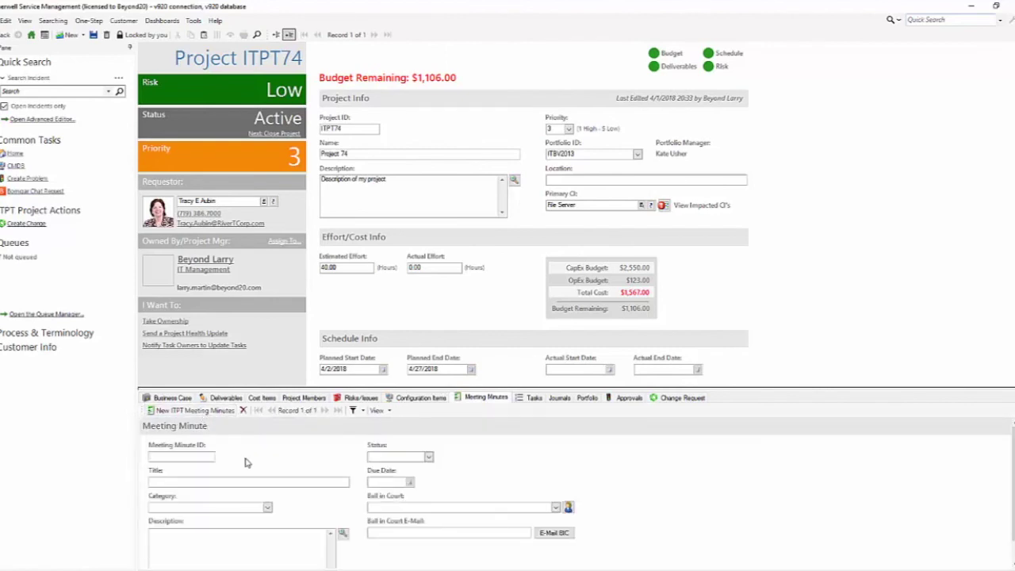
text(1)
click(191, 477)
click(267, 508)
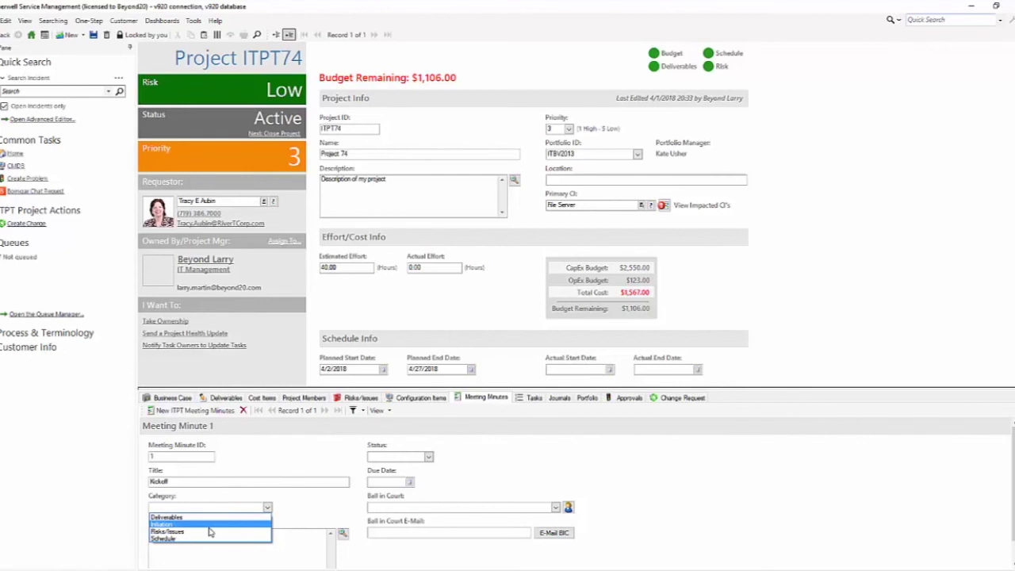
click(210, 525)
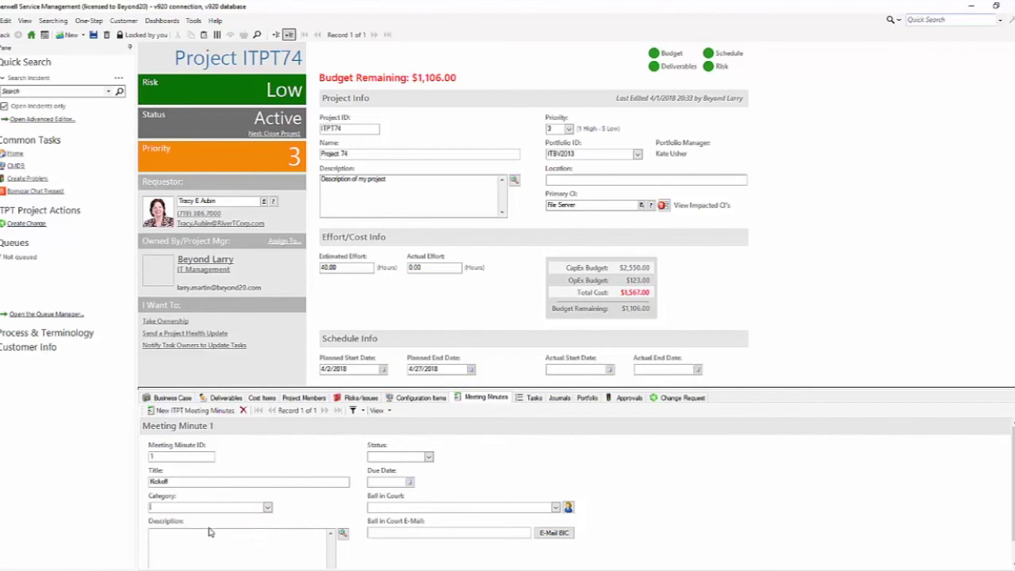
click(260, 536)
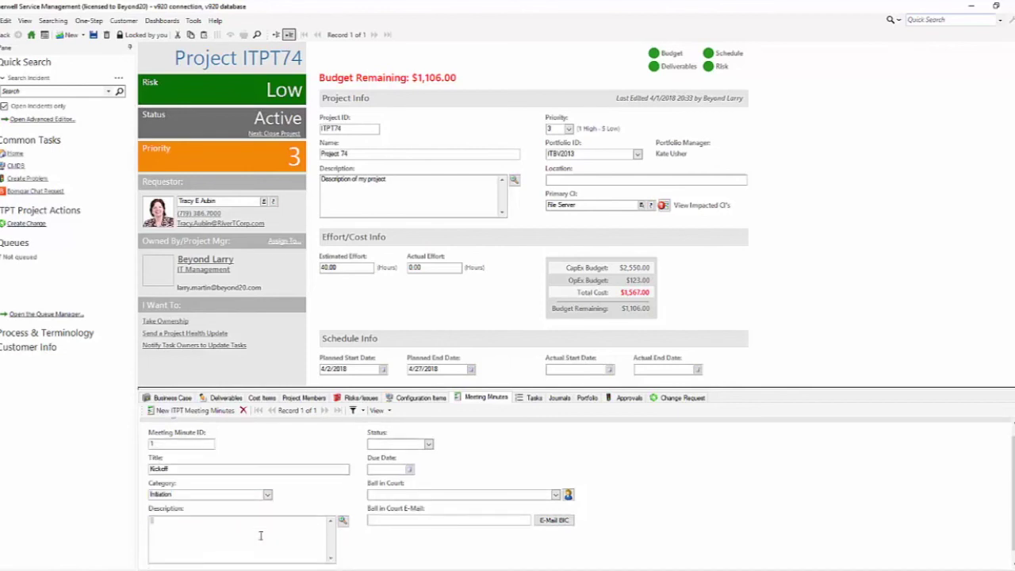
text(Test)
Assign a Ball in Court person to the minute and send the E-Mail BIC notification.
click(428, 444)
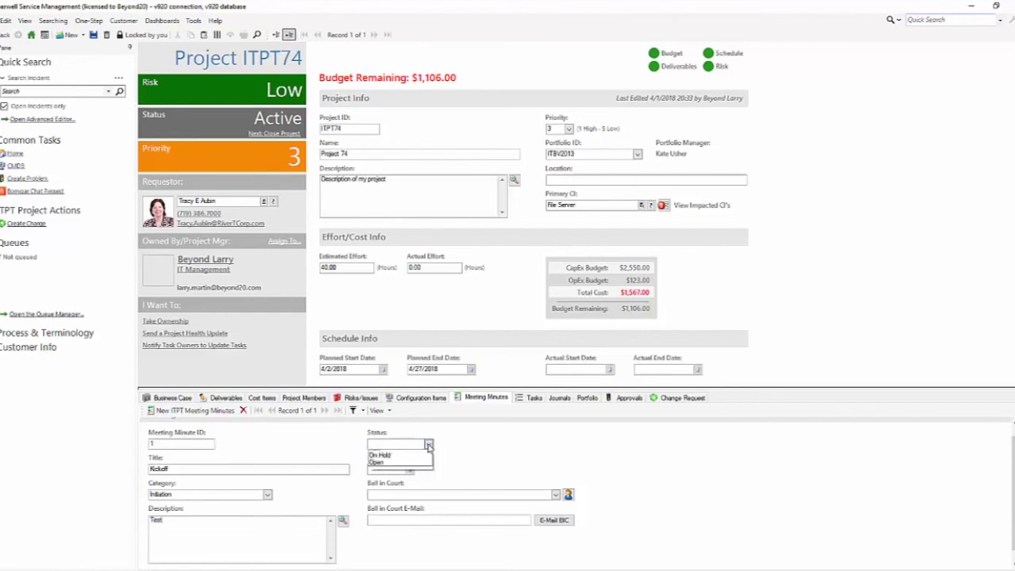
click(494, 463)
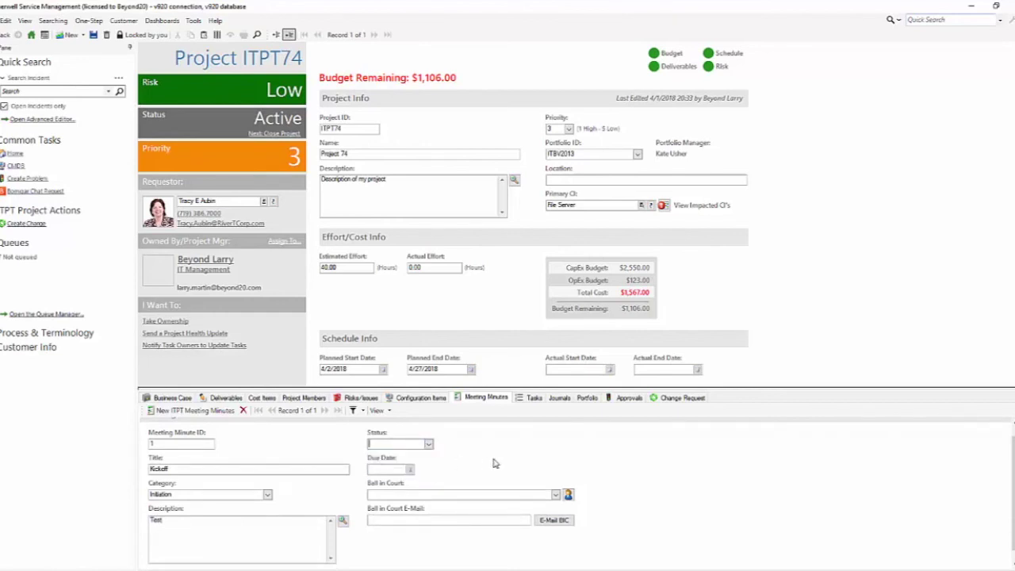
click(397, 446)
click(557, 495)
click(557, 494)
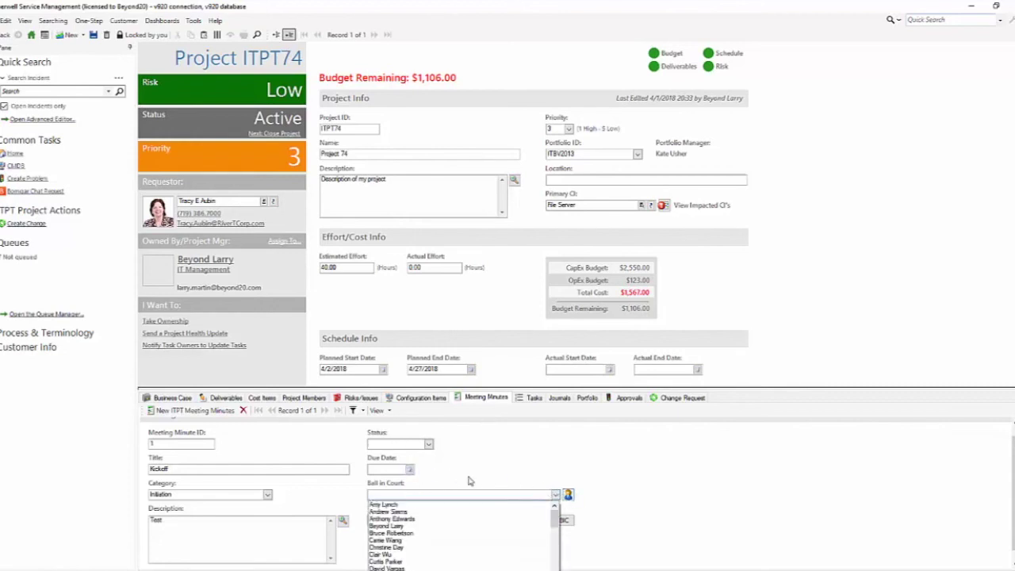
click(420, 514)
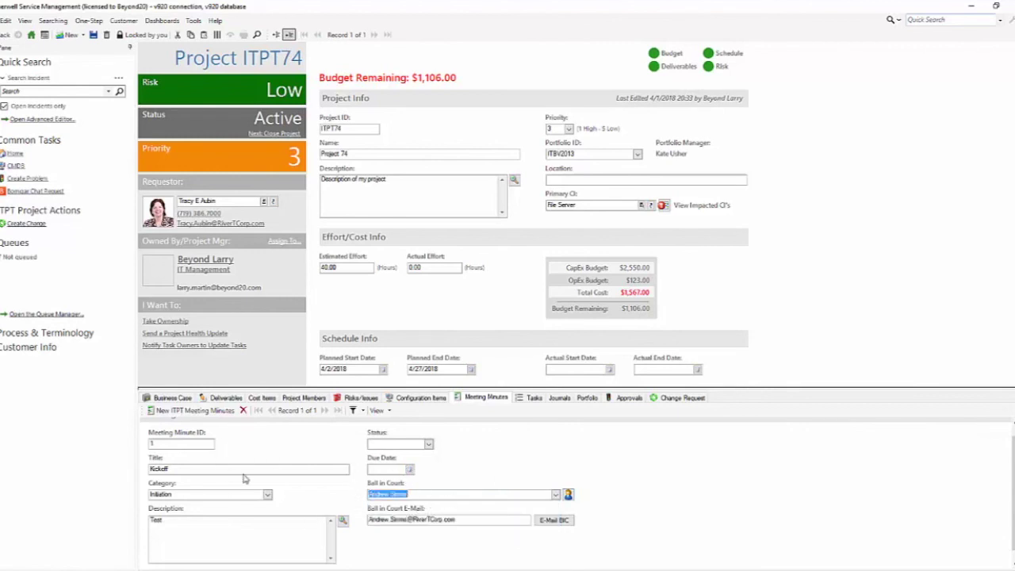
click(554, 520)
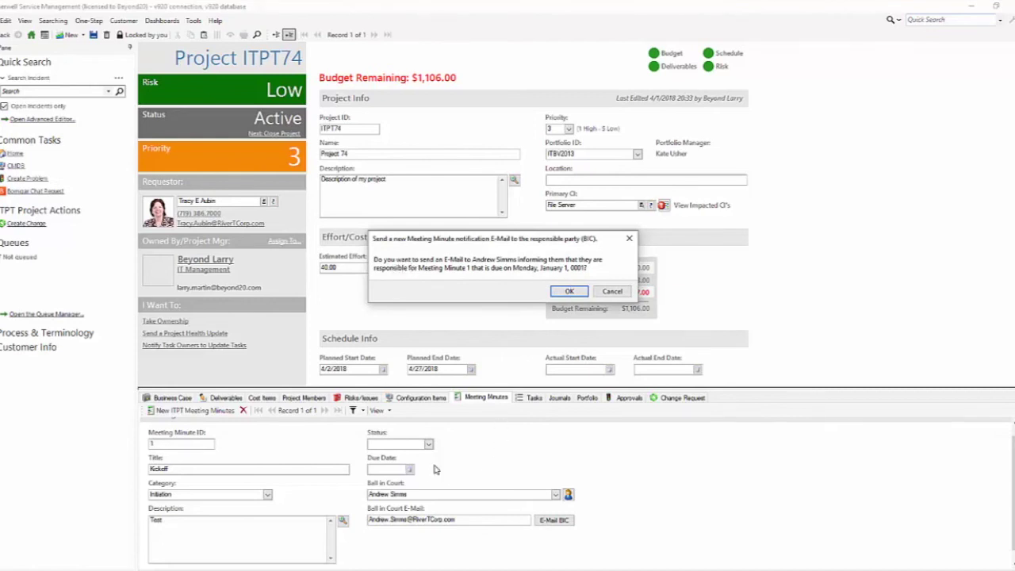
Cancel the pending notification prompt and set Meeting Minute 1's due date to 4/2/2018.
click(612, 291)
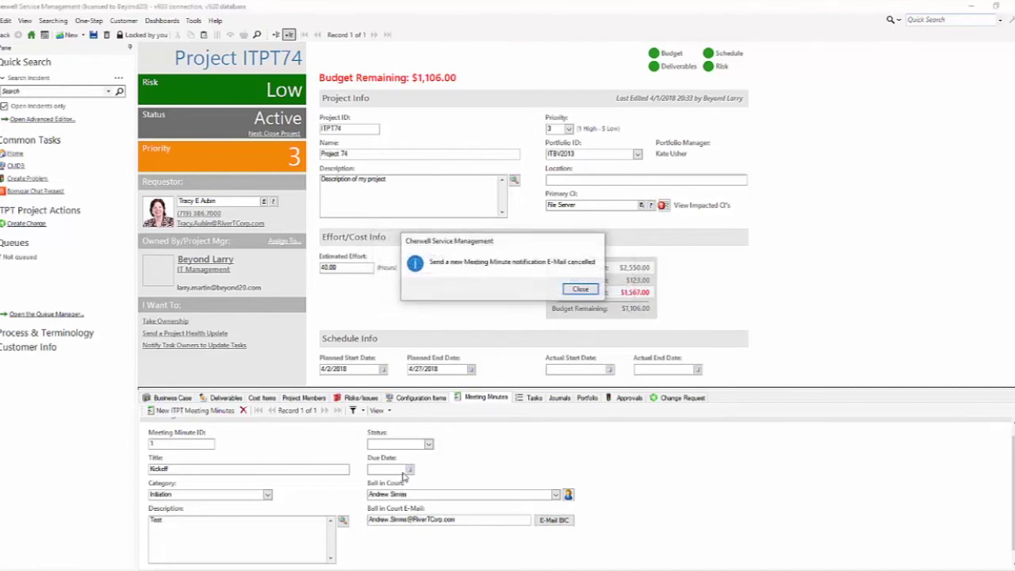
click(585, 288)
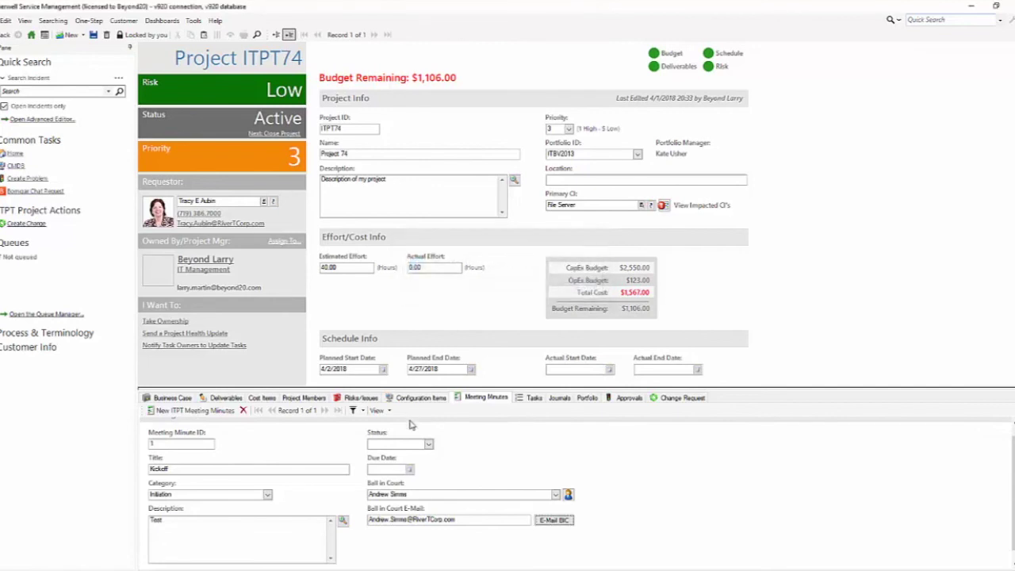
click(410, 470)
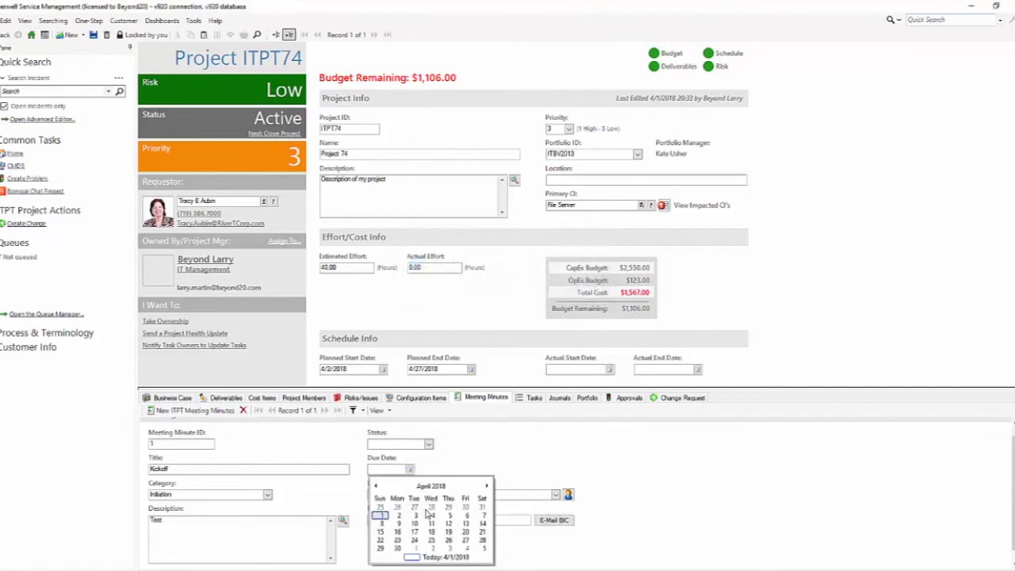
click(398, 515)
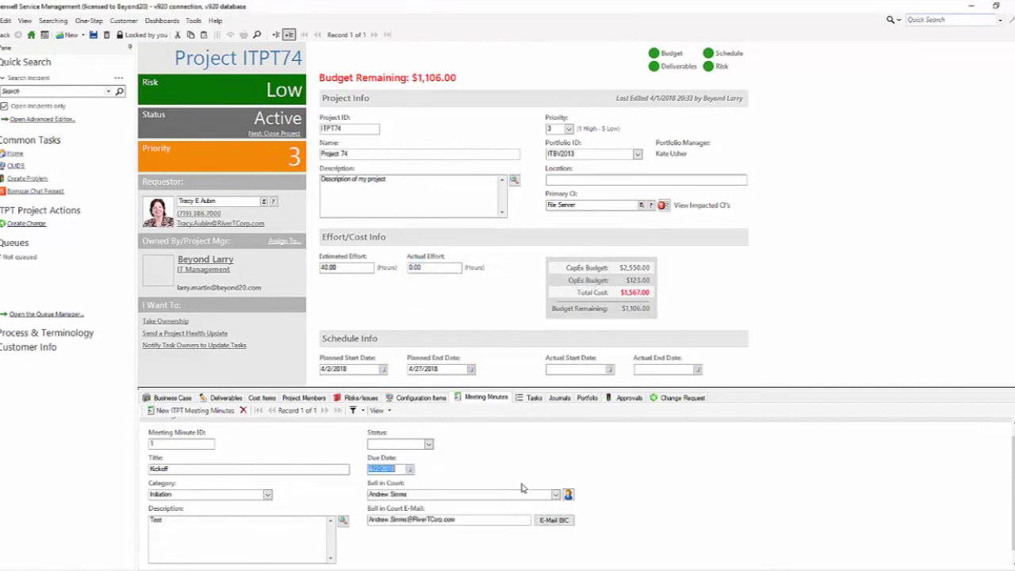
Draft the ball-in-court notification e-mail, then abandon it and dismiss the cancellation notice.
click(554, 520)
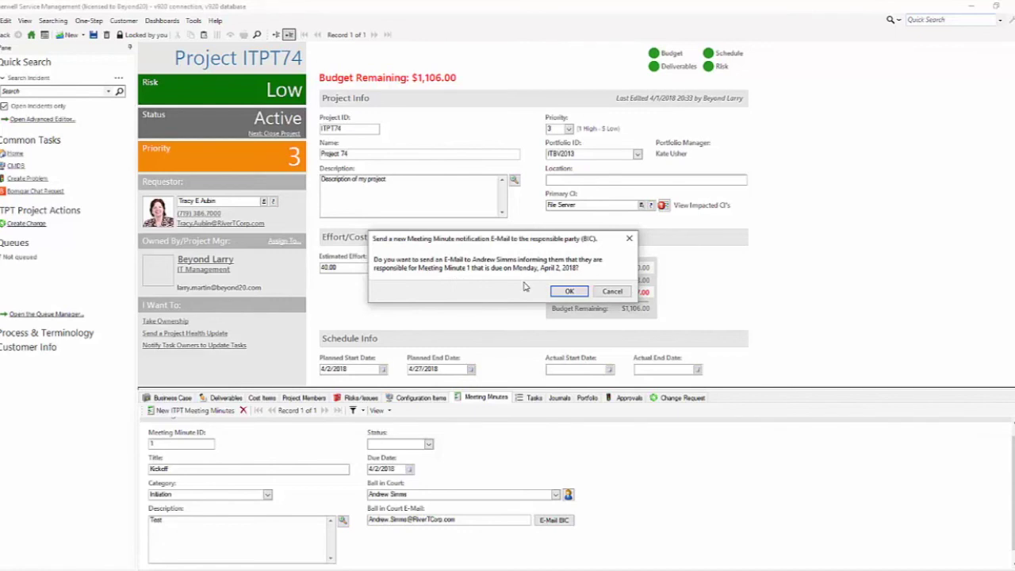
click(566, 291)
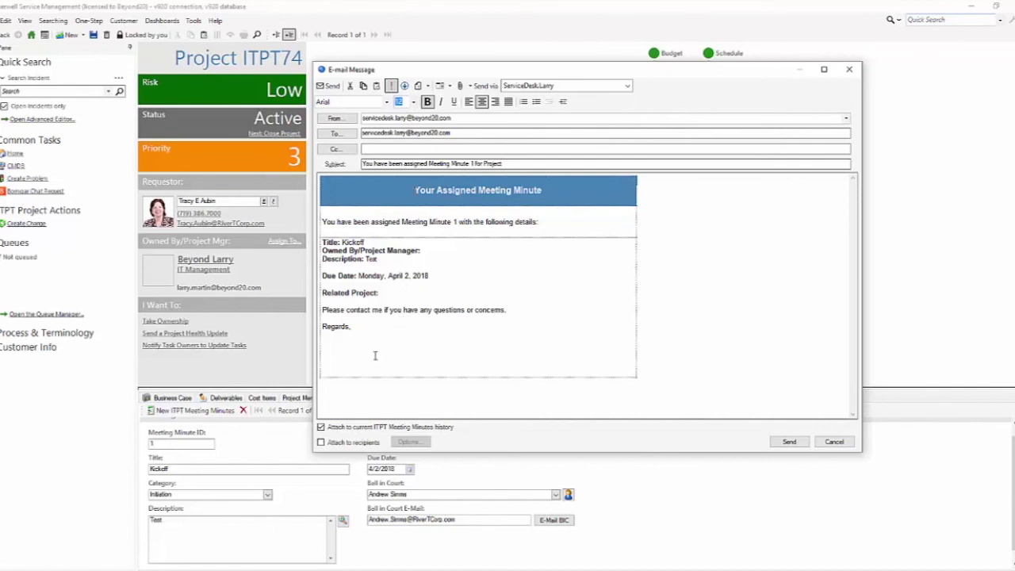
click(428, 253)
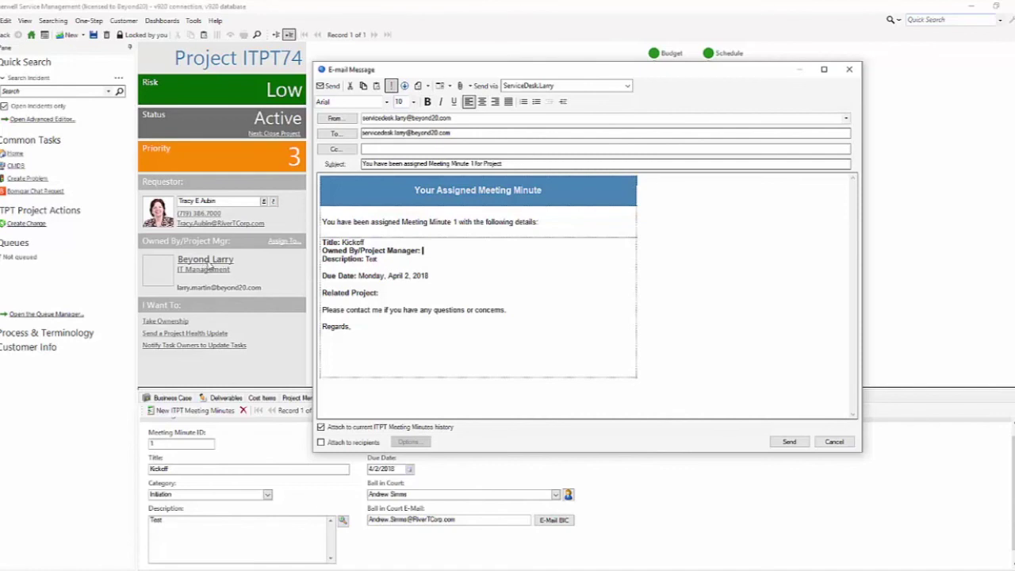
drag(476, 69, 591, 50)
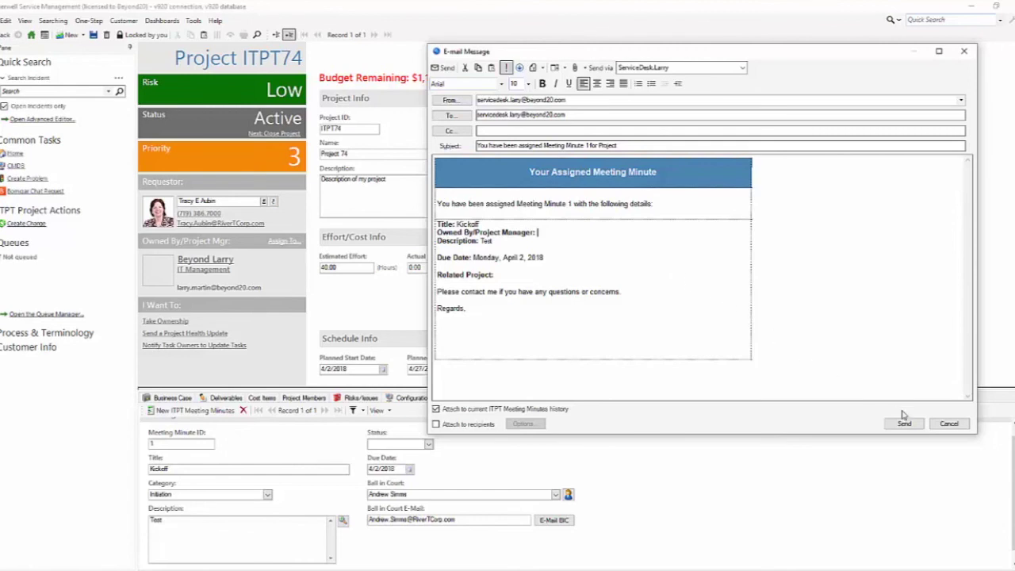
click(948, 424)
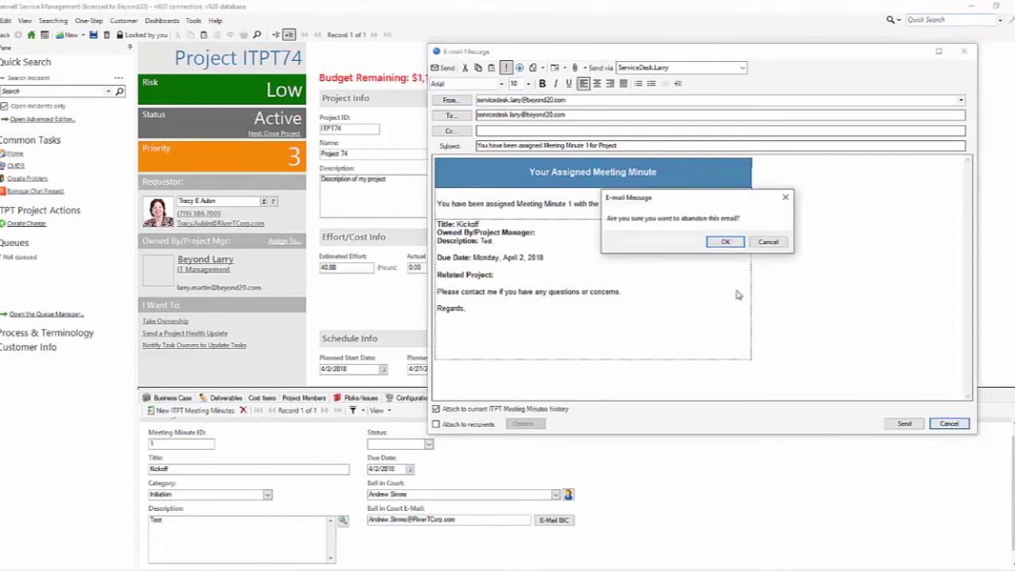
click(725, 242)
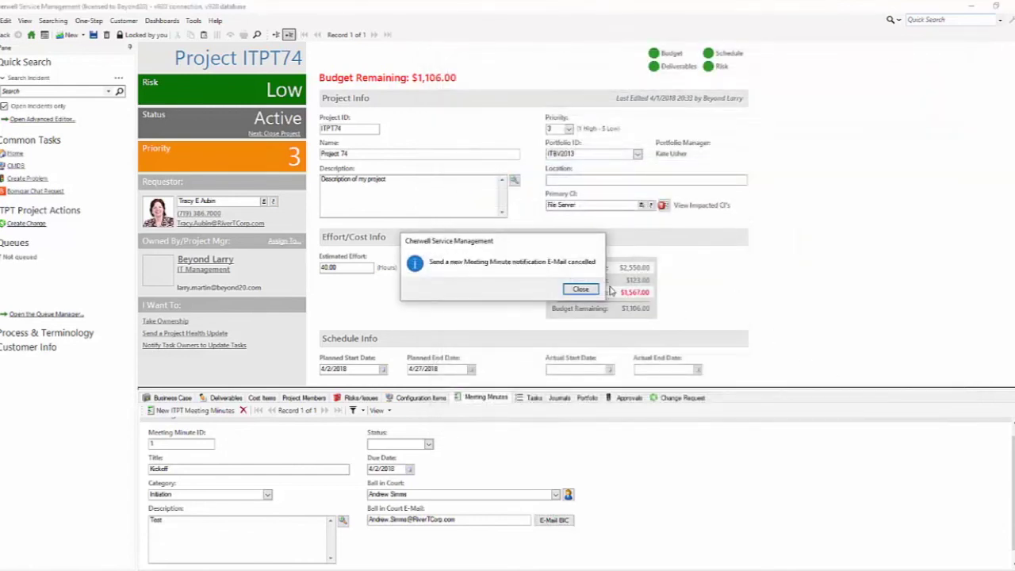
click(580, 289)
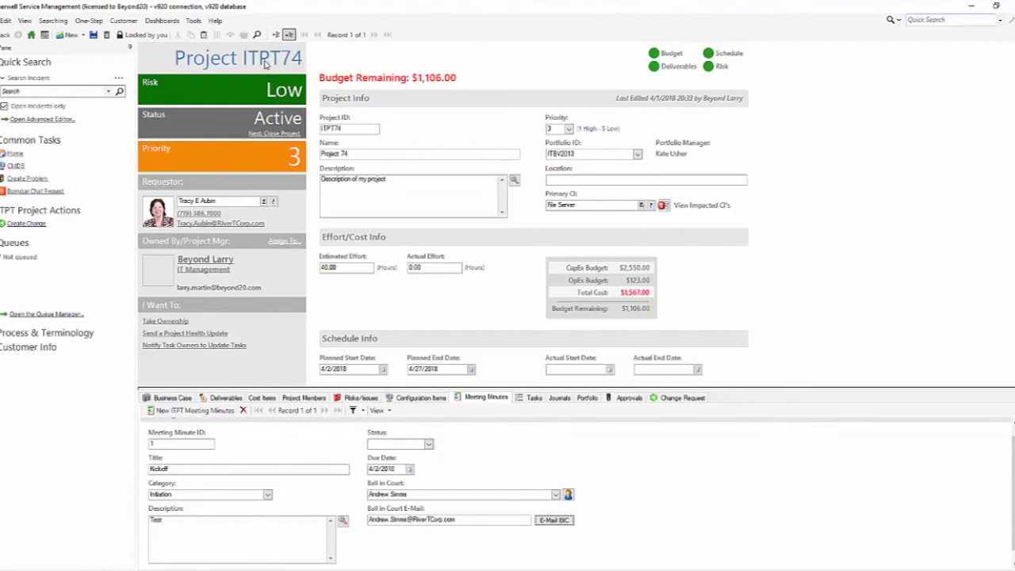
Start a 'Send a Project Health Update' action for ITPT74 from the I Want To list.
click(345, 129)
click(188, 334)
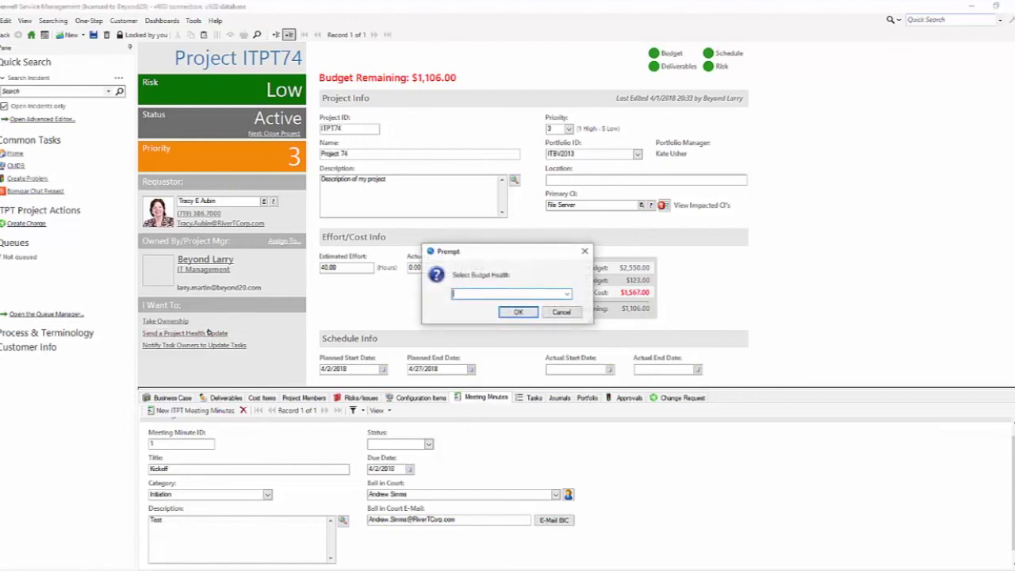
Cancel the ITPT74 budget health prompt, dismiss its notice, and view the business case.
click(558, 310)
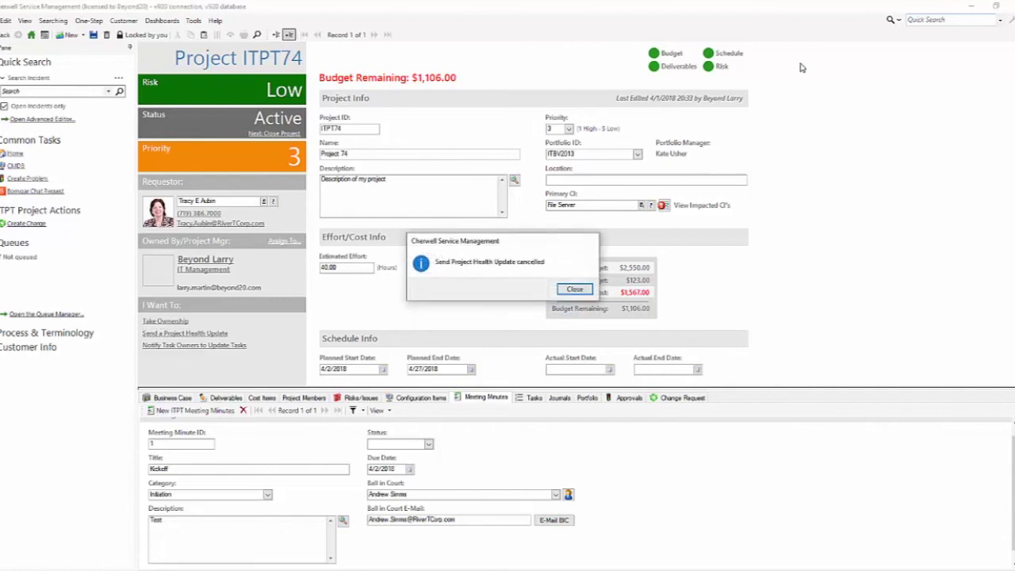
click(574, 289)
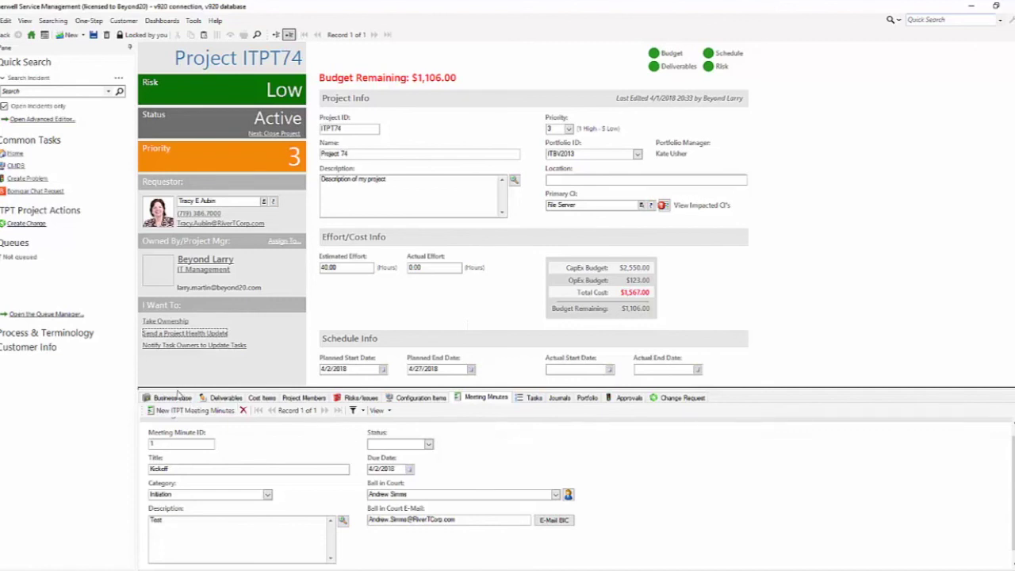
click(173, 398)
Show ITPT74's Deliverable 2 (test2) in form view, leaving Customer Accepted unchecked.
click(224, 397)
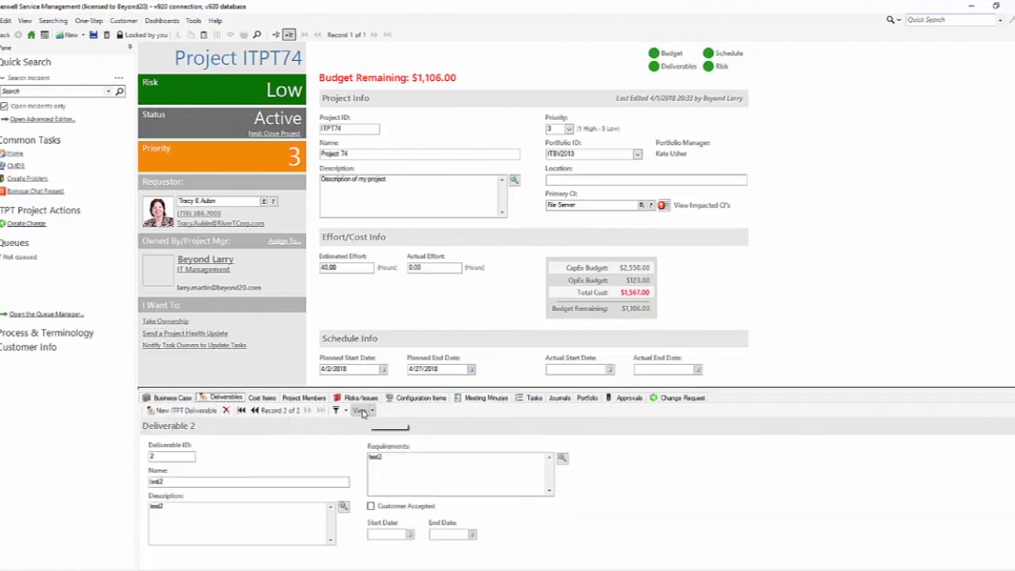
click(359, 411)
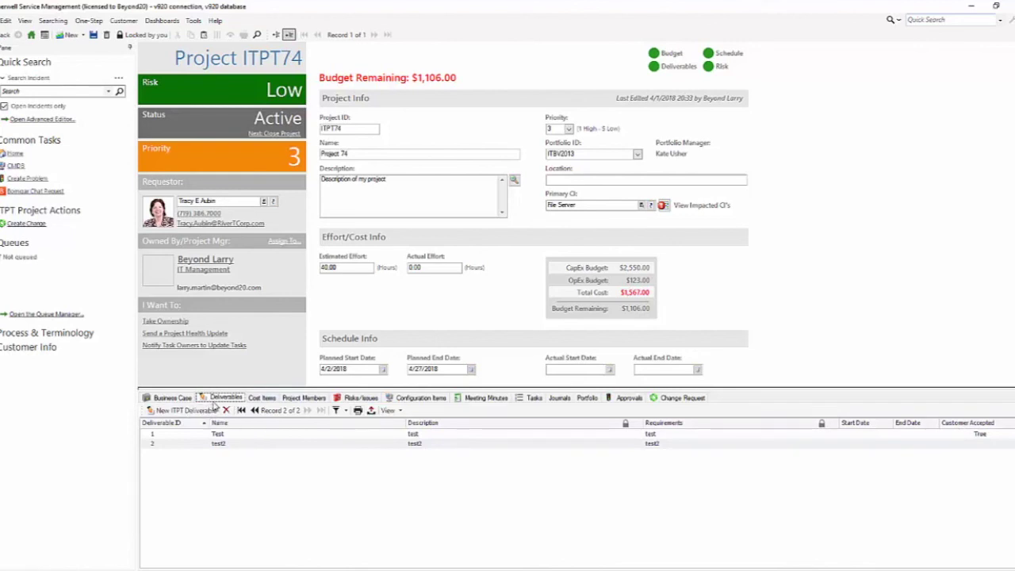
click(389, 410)
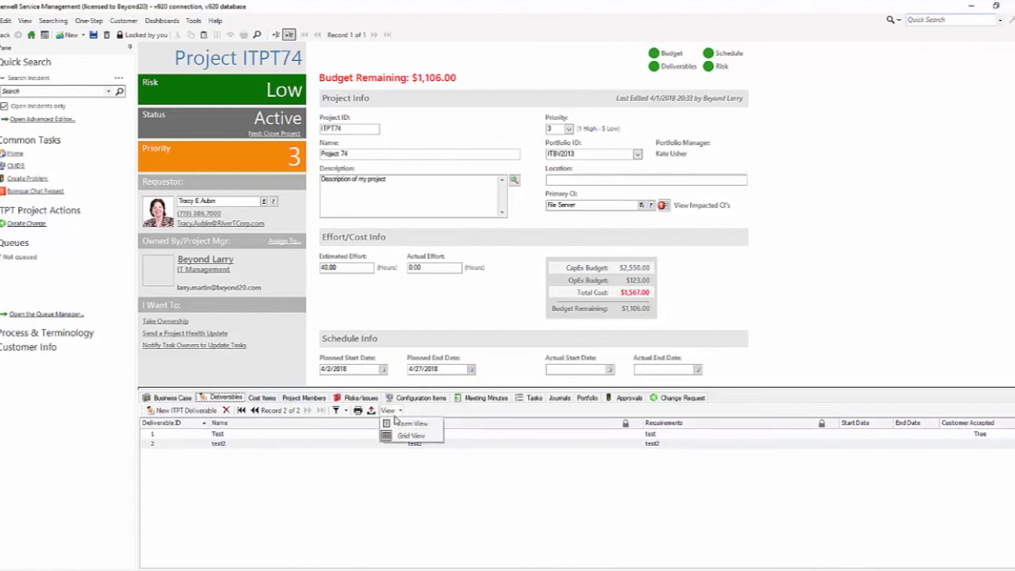
click(399, 425)
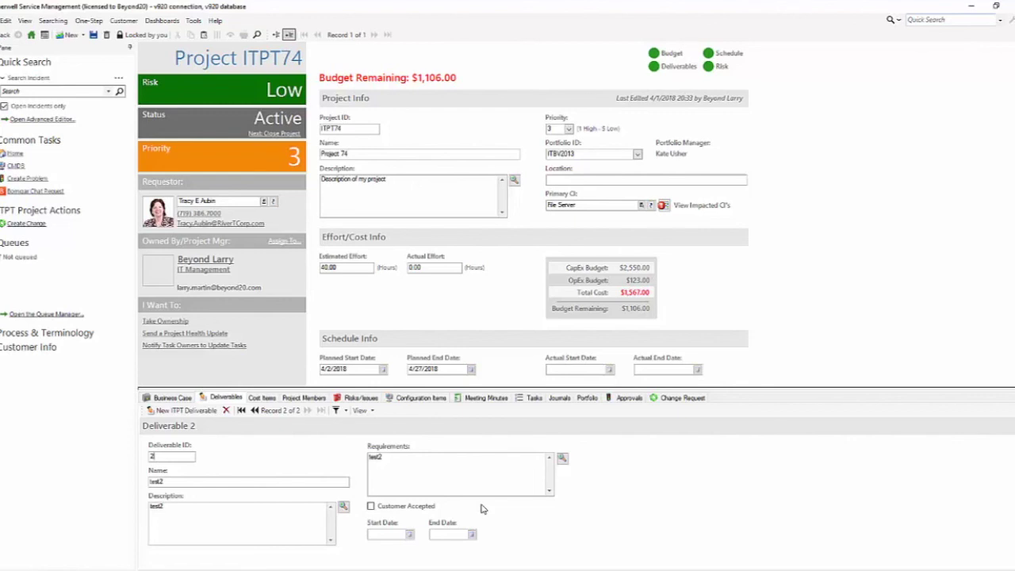
click(371, 506)
click(387, 507)
List ITPT74's cost items: Other $1,450.00, Provisioning $45.00, Labor $72.00.
click(262, 397)
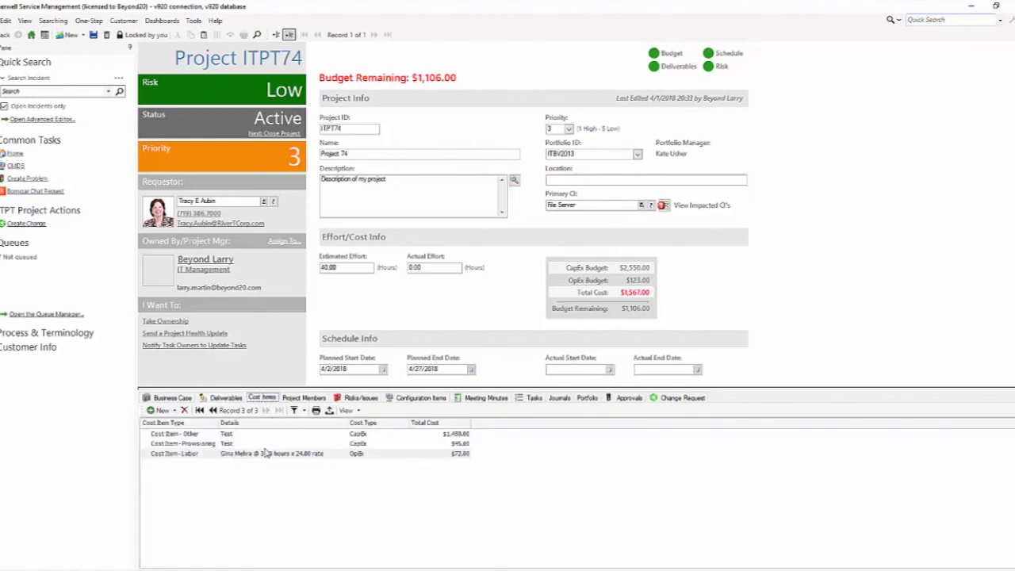